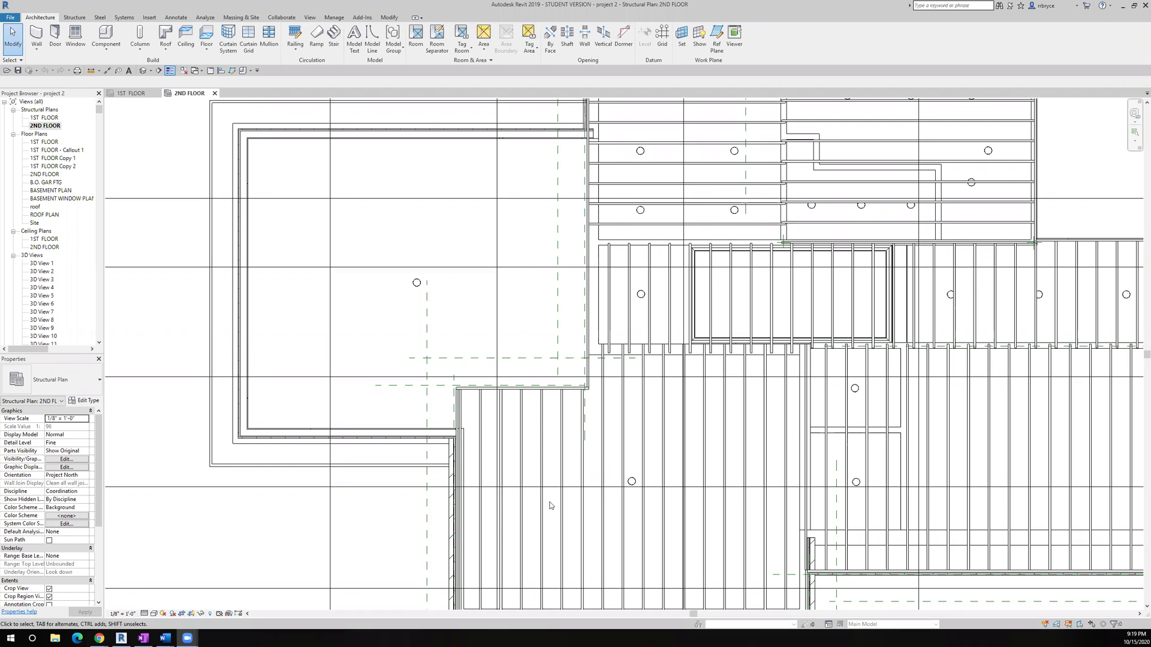
- Zoom and pan the second-floor plan to the framing corner beside the garage opening
scroll(469, 591, "down", 2)
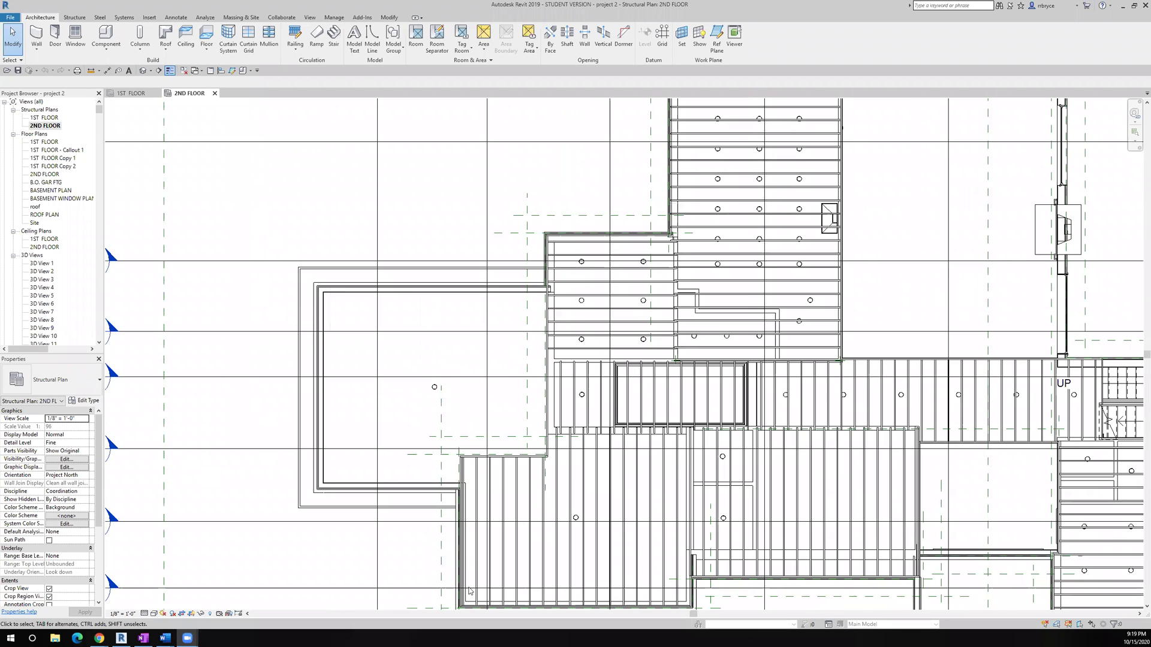
scroll(469, 525, "down", 2)
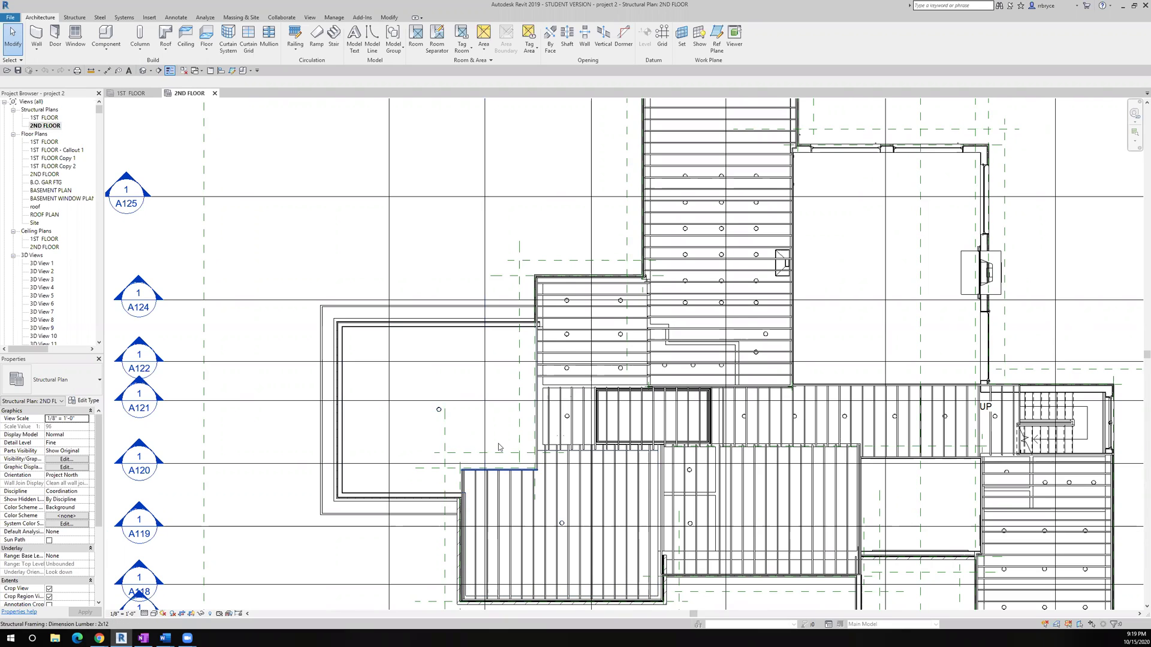
scroll(498, 447, "up", 2)
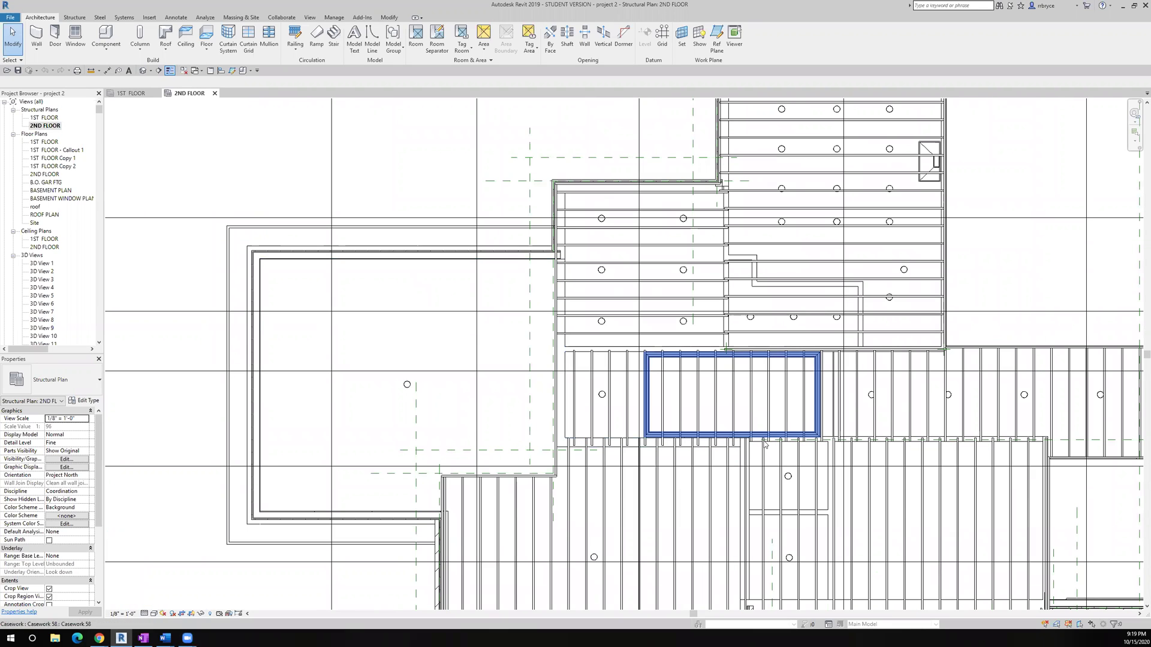
scroll(571, 487, "down", 1)
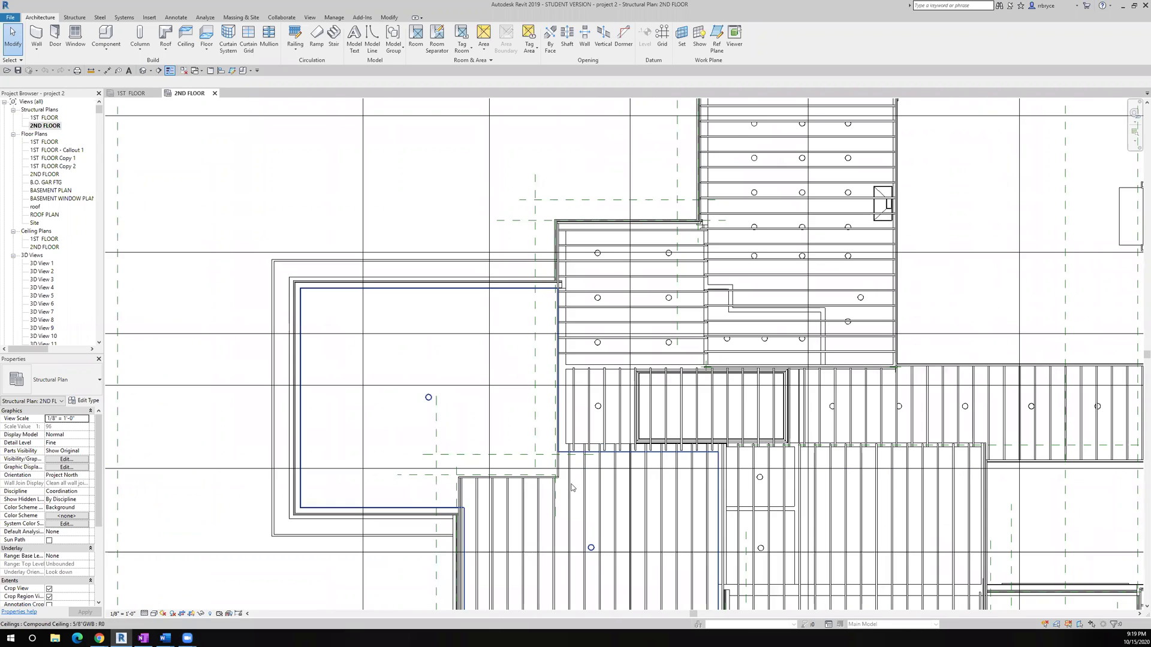
scroll(470, 494, "up", 2)
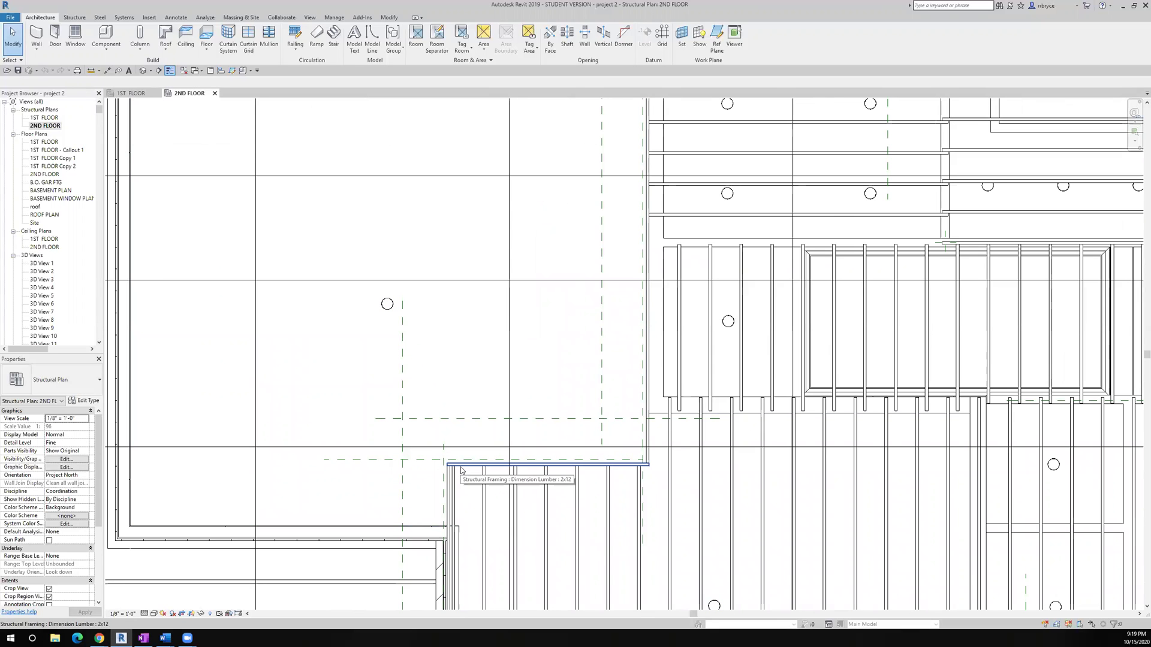
scroll(459, 470, "up", 1)
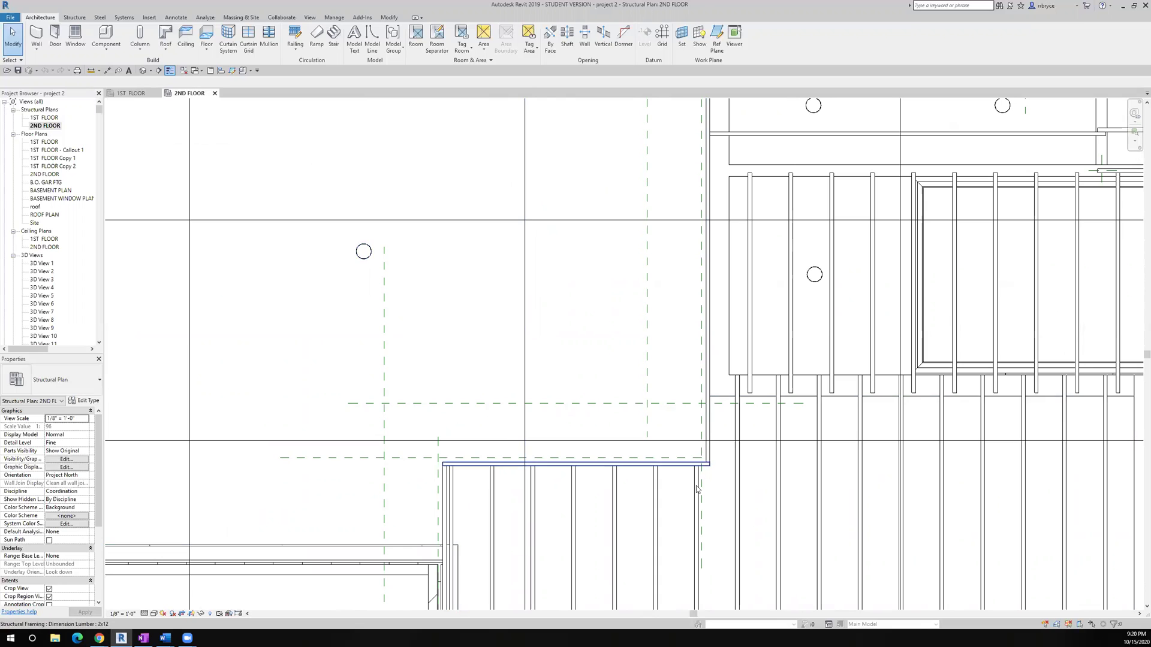
scroll(659, 479, "down", 4)
scroll(618, 489, "up", 3)
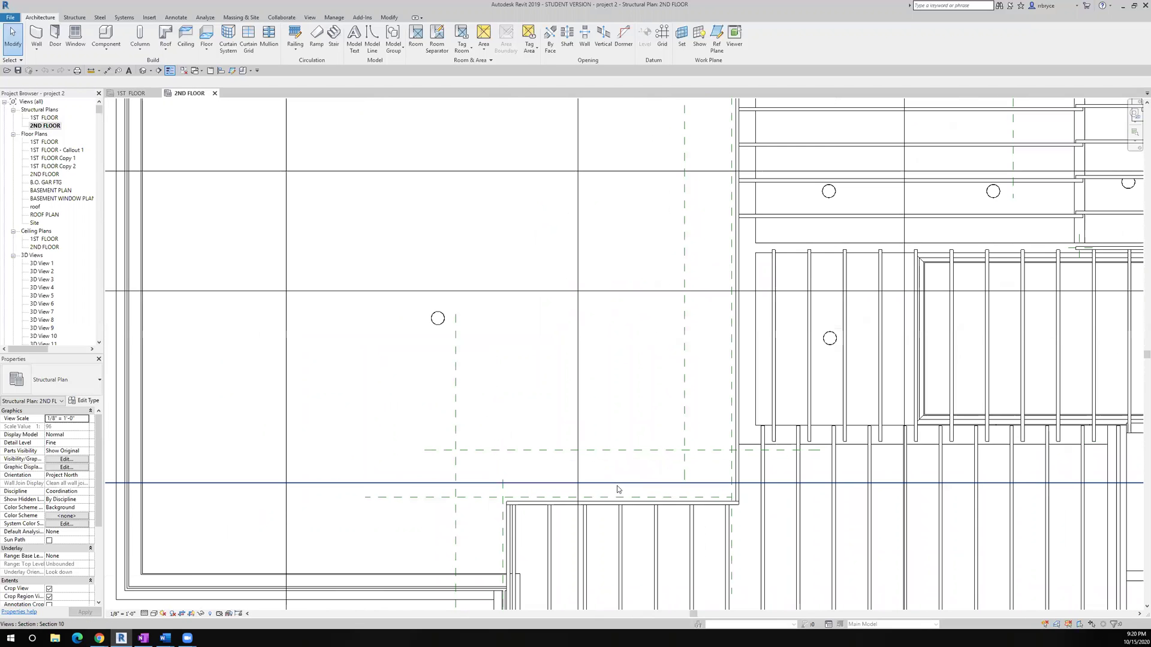
middle_click_drag(617, 470, 524, 451)
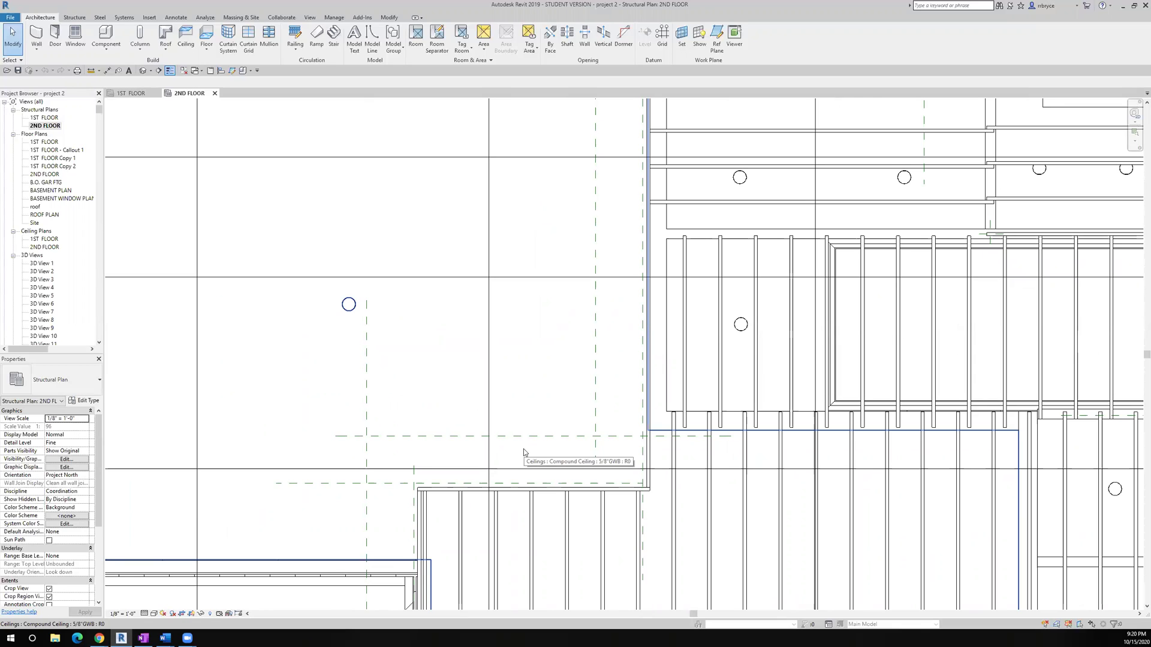
scroll(487, 488, "down", 1)
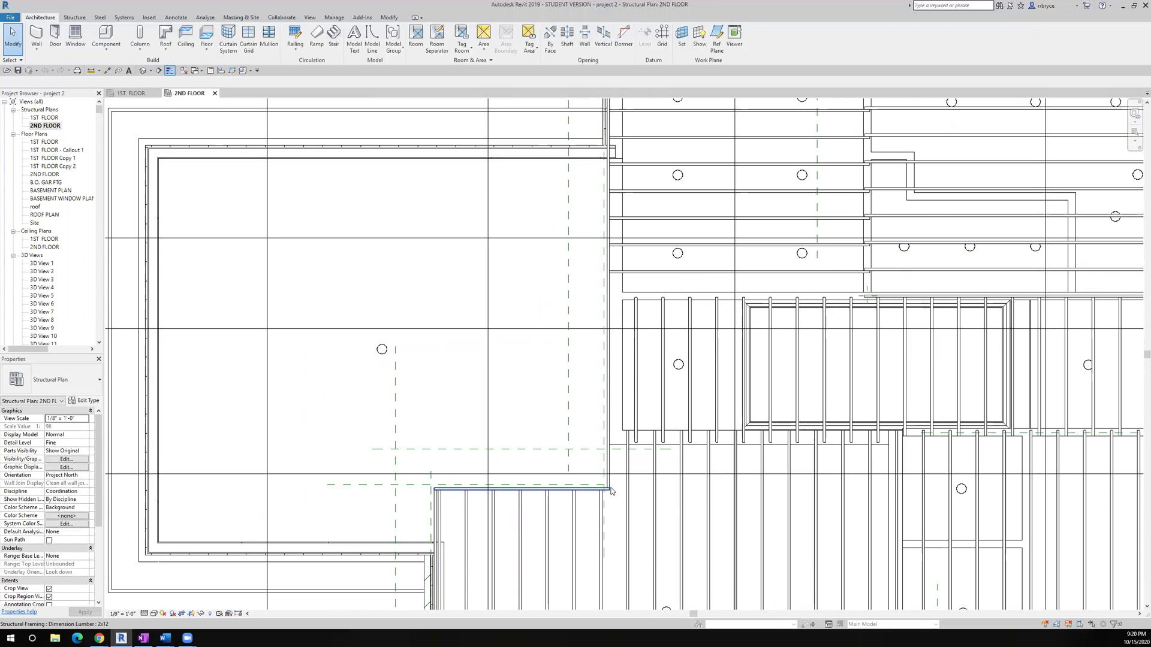
scroll(611, 491, "down", 1)
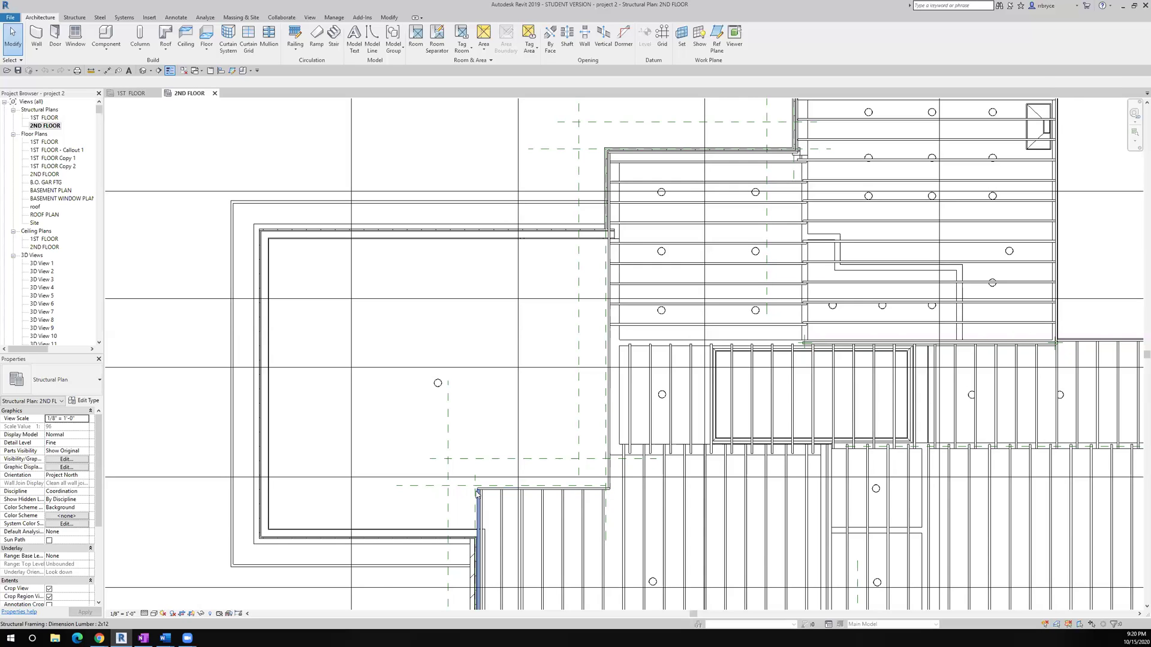
scroll(477, 492, "up", 2)
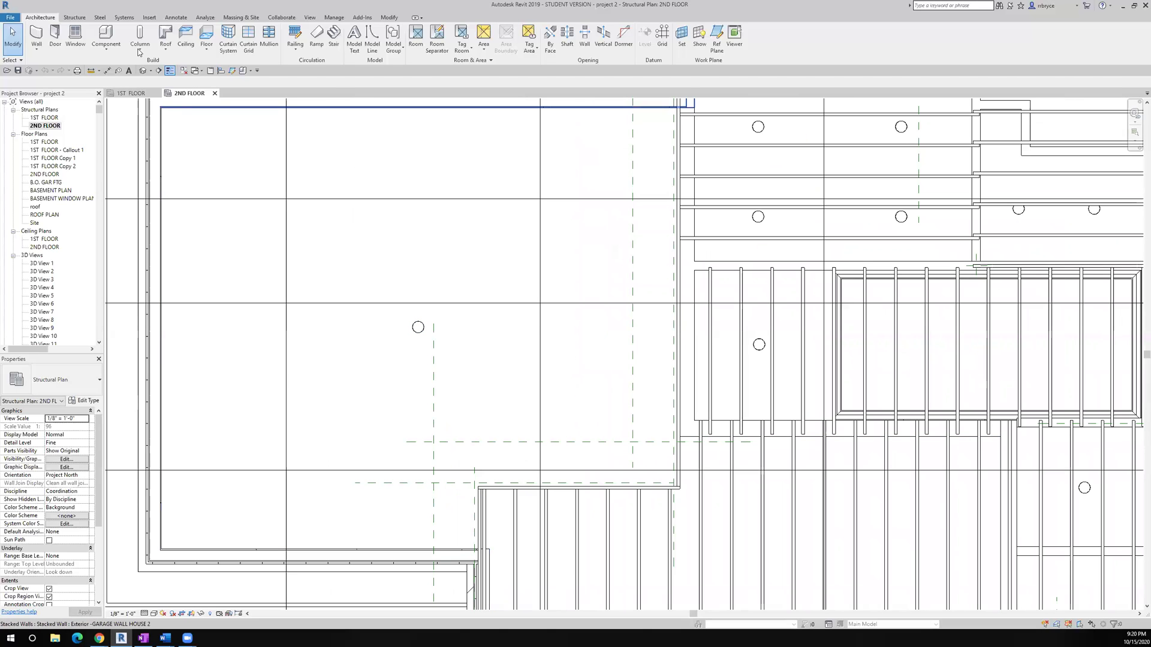
- Place a Pipe3-1/2XS steel pipe column at the 2x12 joist framing corner
left_click(75, 18)
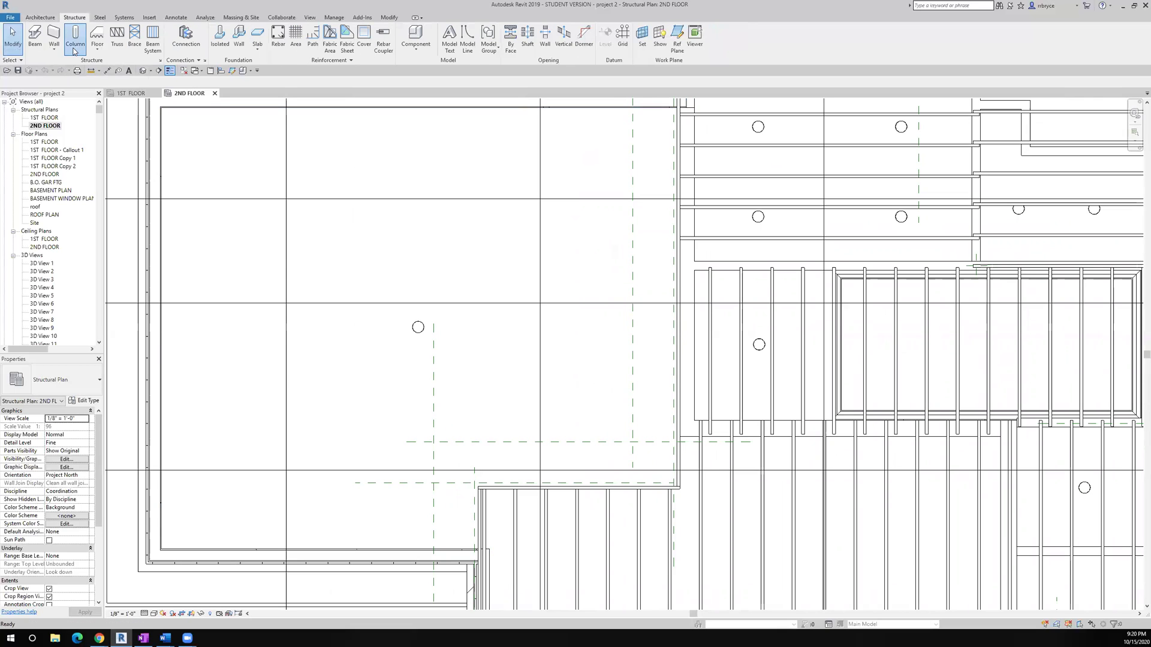
left_click(73, 48)
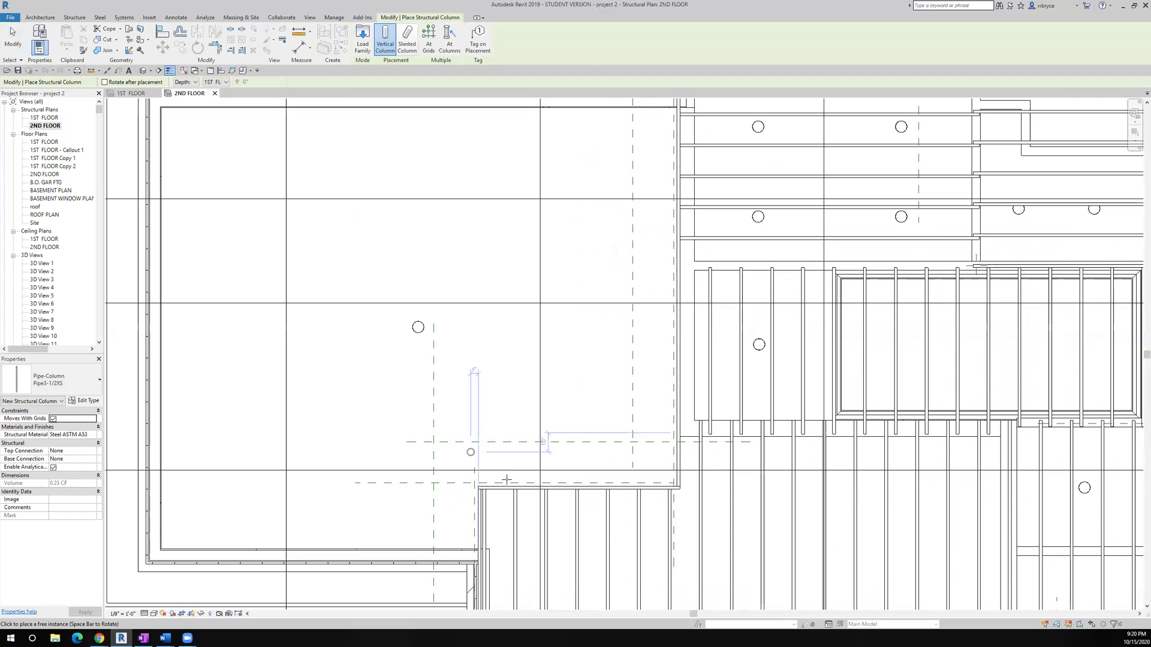
scroll(507, 480, "up", 5)
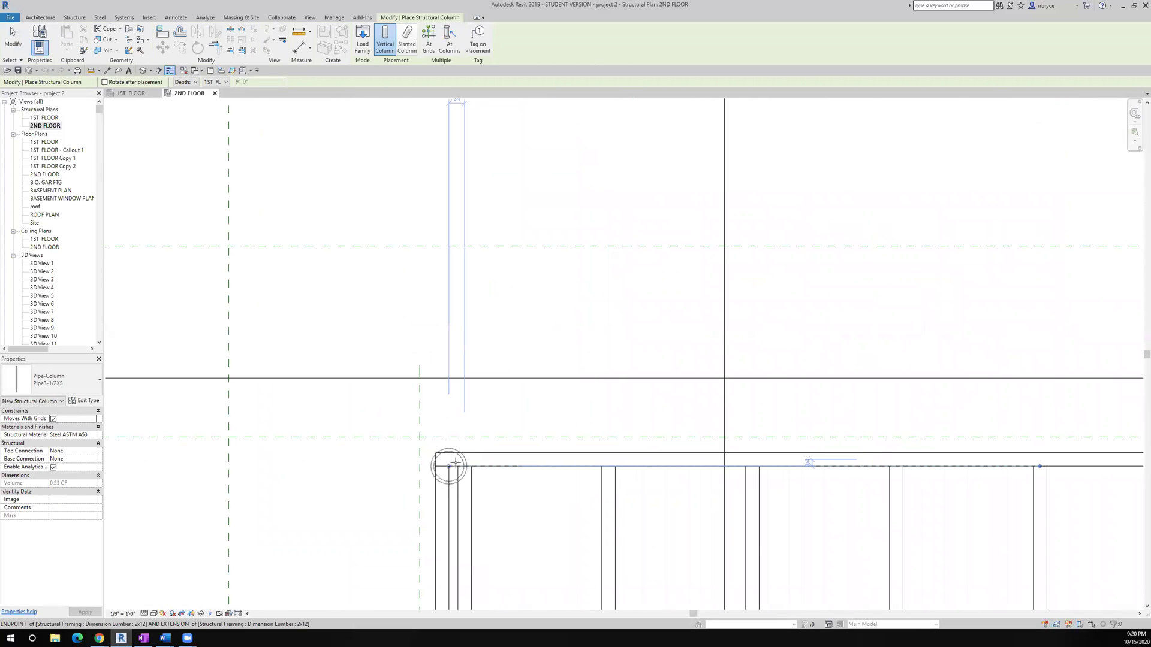
scroll(455, 462, "up", 2)
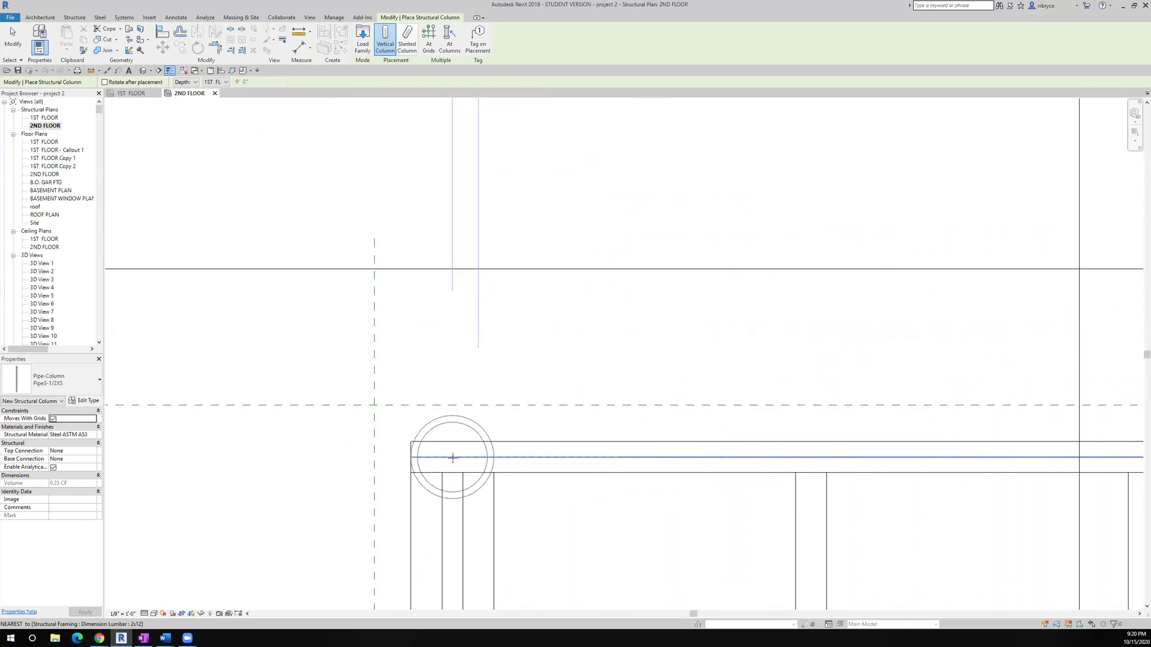
left_click(452, 457)
scroll(453, 458, "down", 1)
scroll(452, 458, "down", 3)
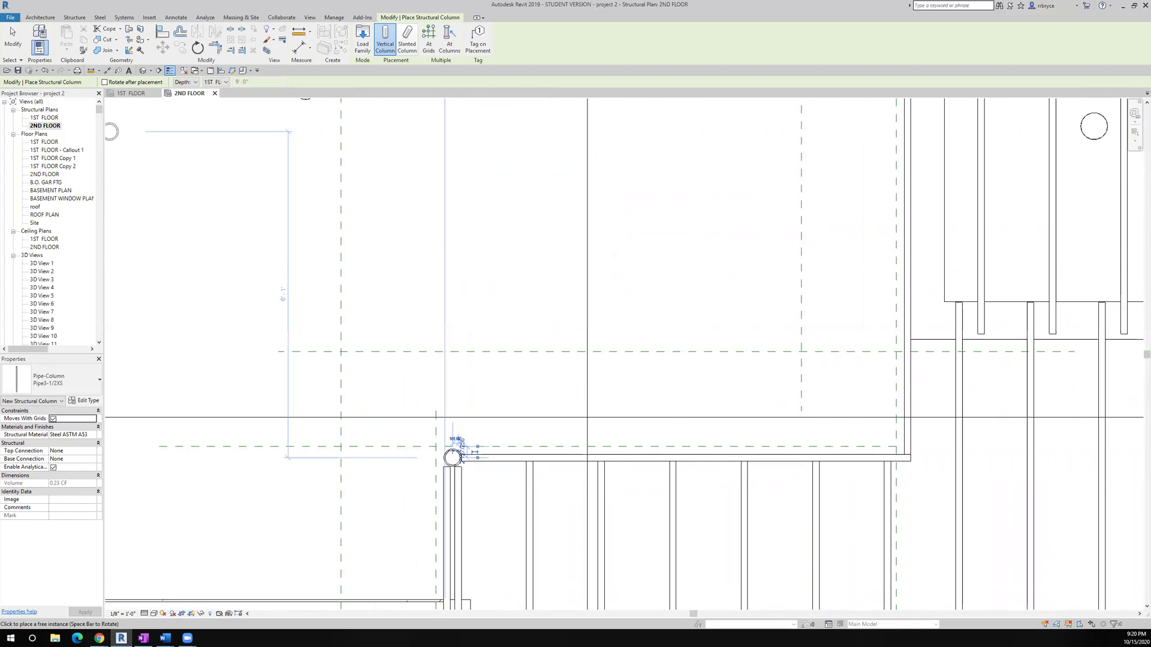
left_click(13, 37)
scroll(421, 357, "down", 4)
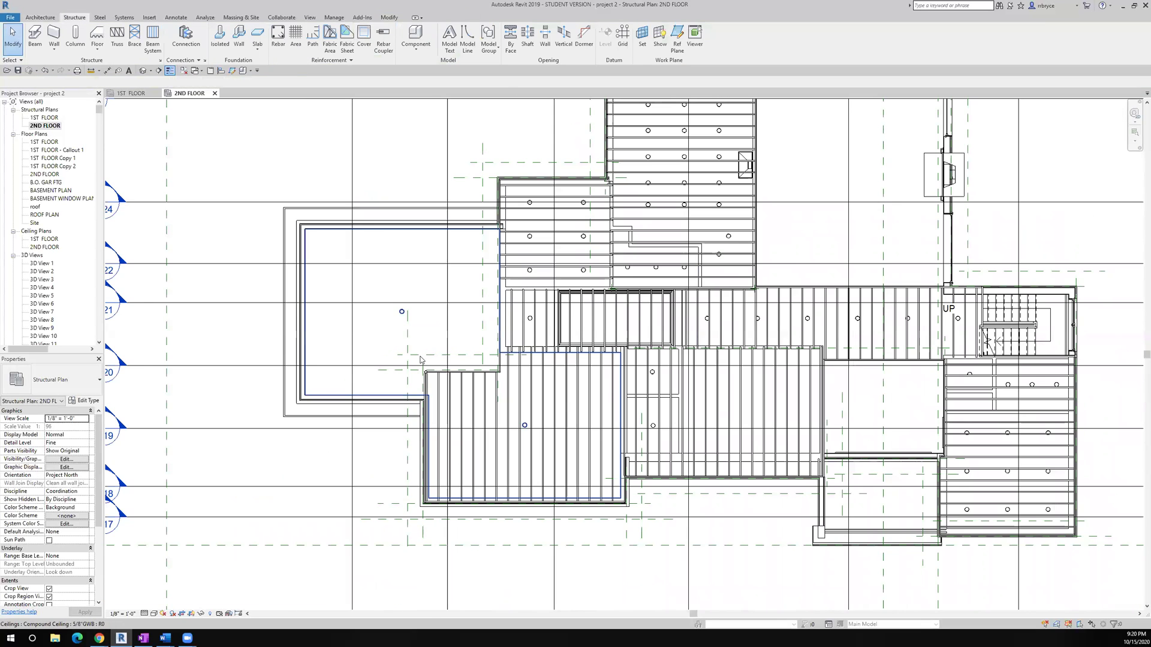
scroll(420, 359, "down", 3)
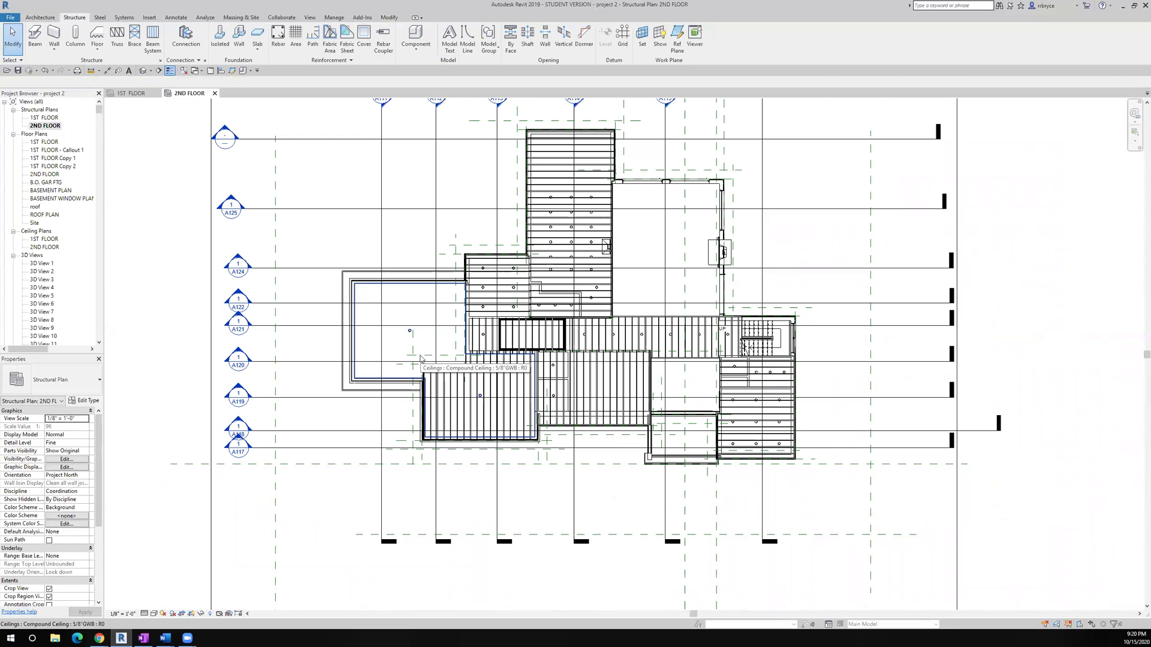
- Go to Section 1 from the section line and pan to the garage opening
right_click(379, 349)
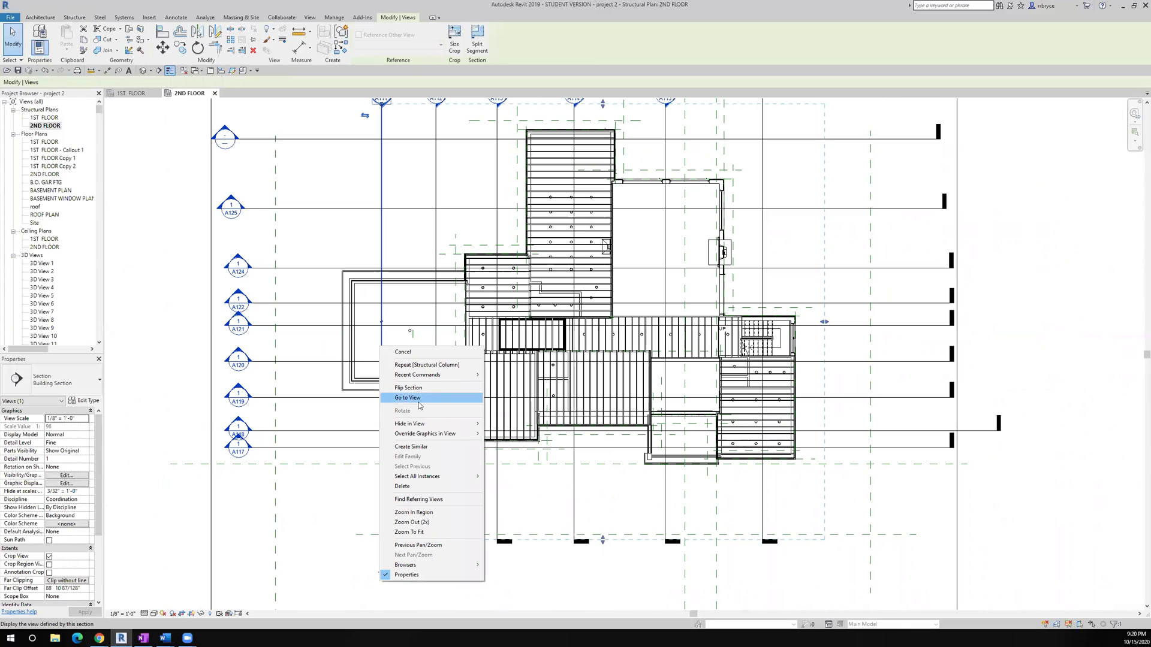
left_click(419, 405)
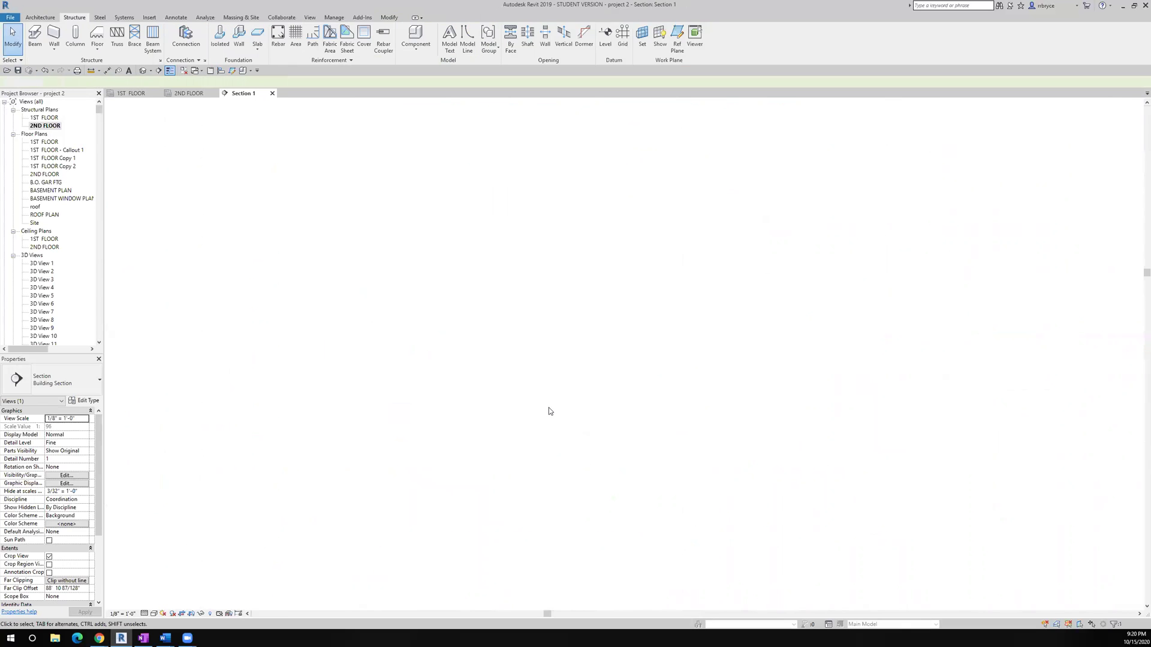
scroll(605, 404, "up", 5)
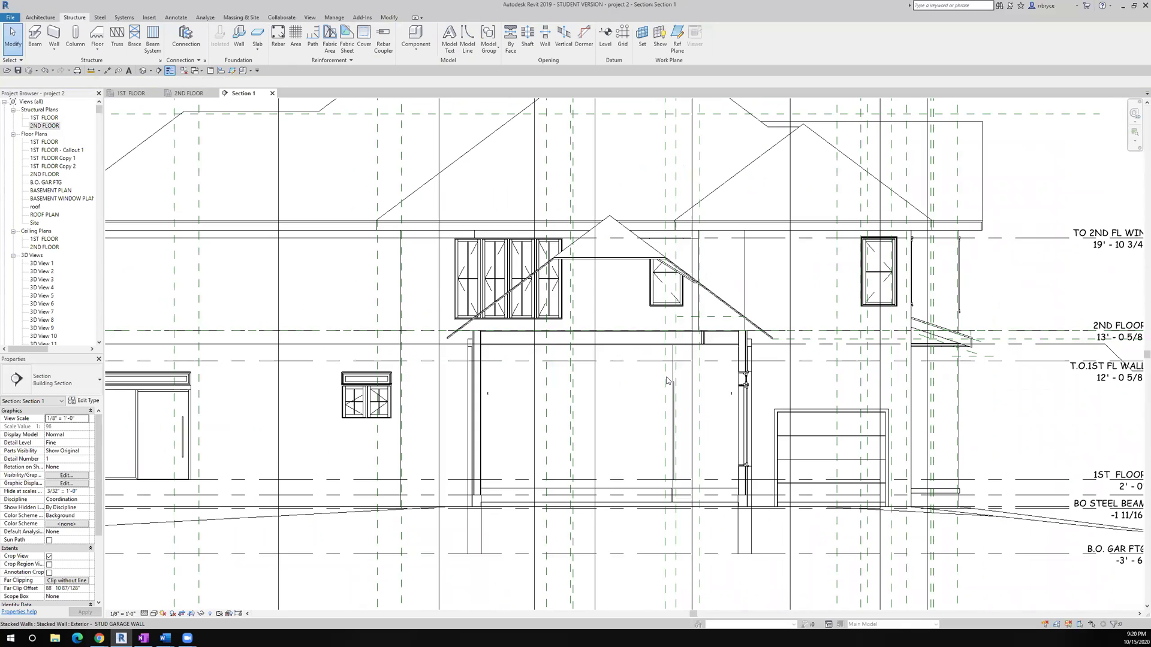
middle_click_drag(629, 383, 549, 380)
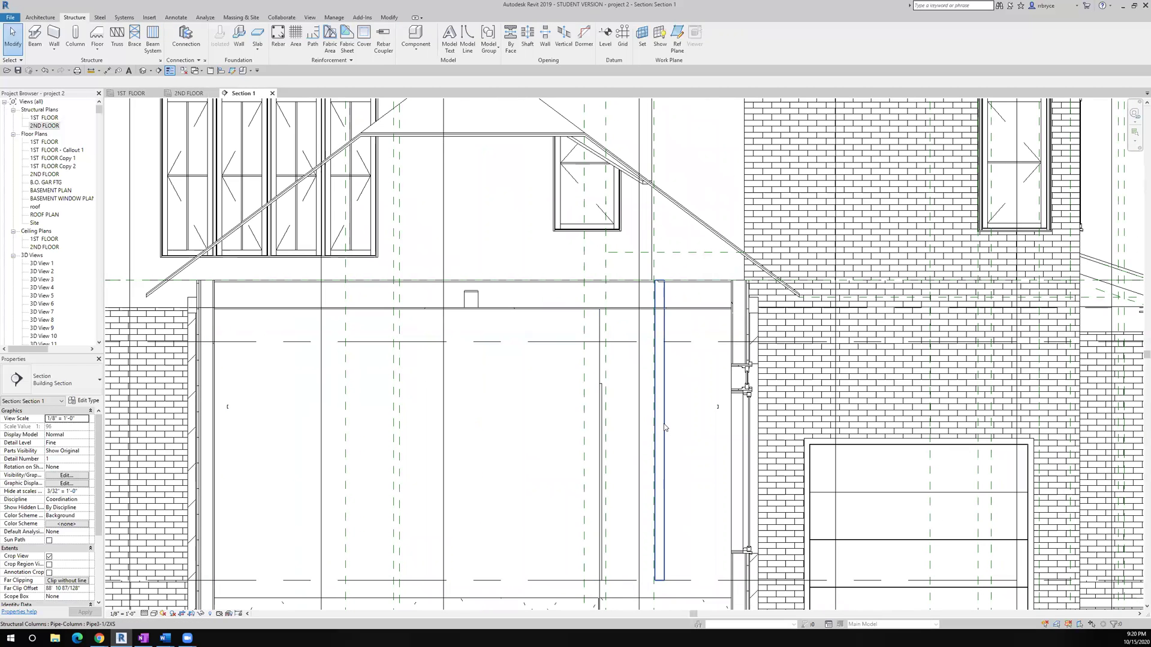
- Select the pipe column spanning 1ST to 2ND FLOOR, then open the 1ST FLOOR plan
left_click(665, 428)
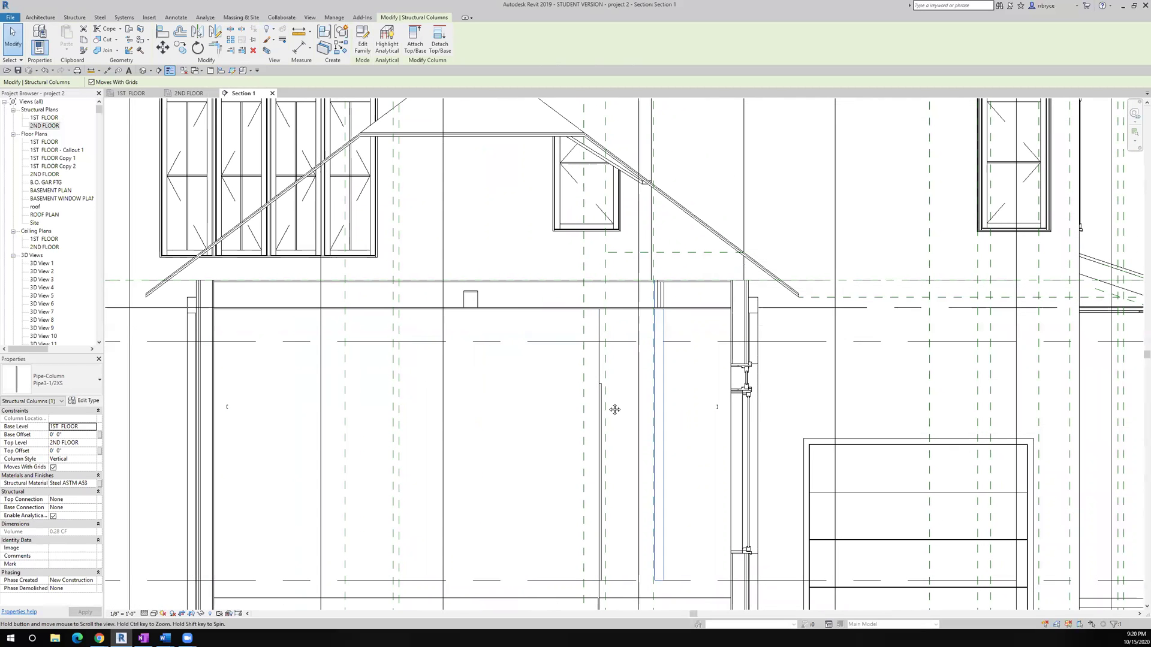
scroll(612, 410, "right", 2, "shift")
scroll(619, 433, "down", 3, "ctrl")
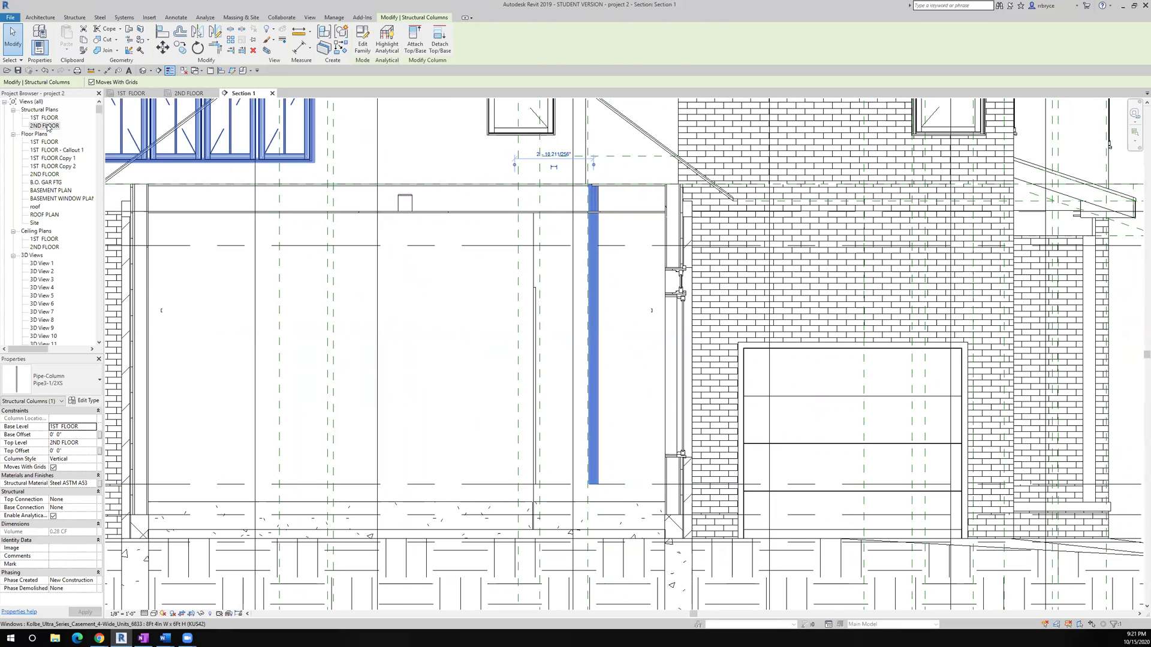
left_click(45, 143)
double_click(46, 145)
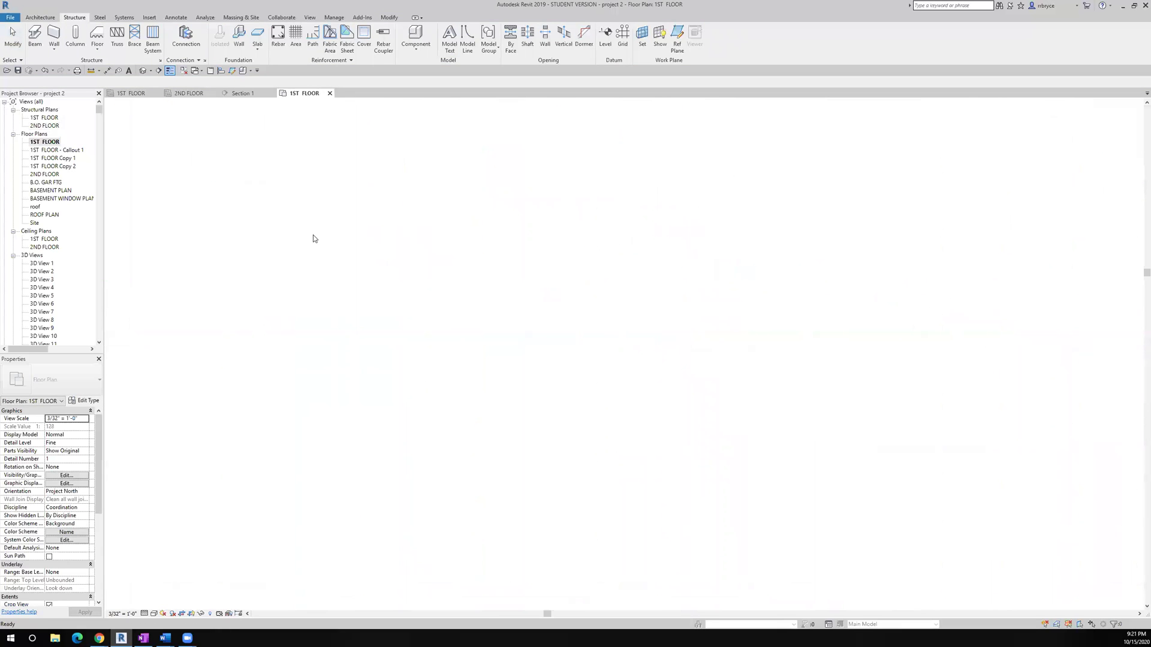
scroll(274, 385, "up", 3)
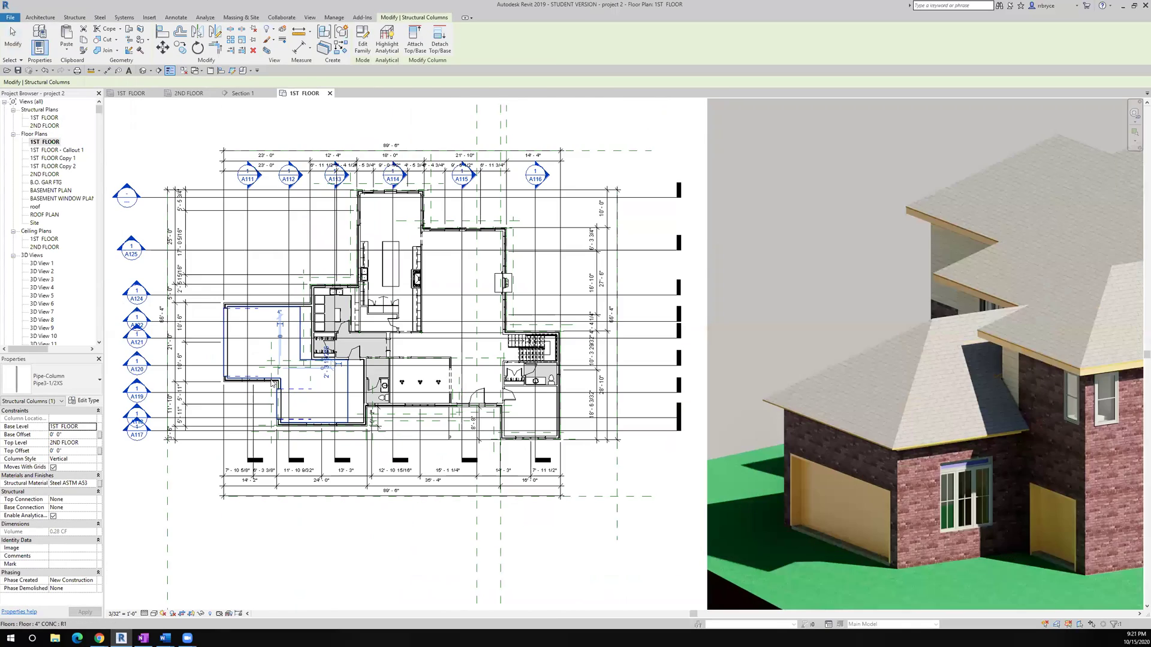
scroll(274, 384, "up", 5)
scroll(531, 240, "down", 1)
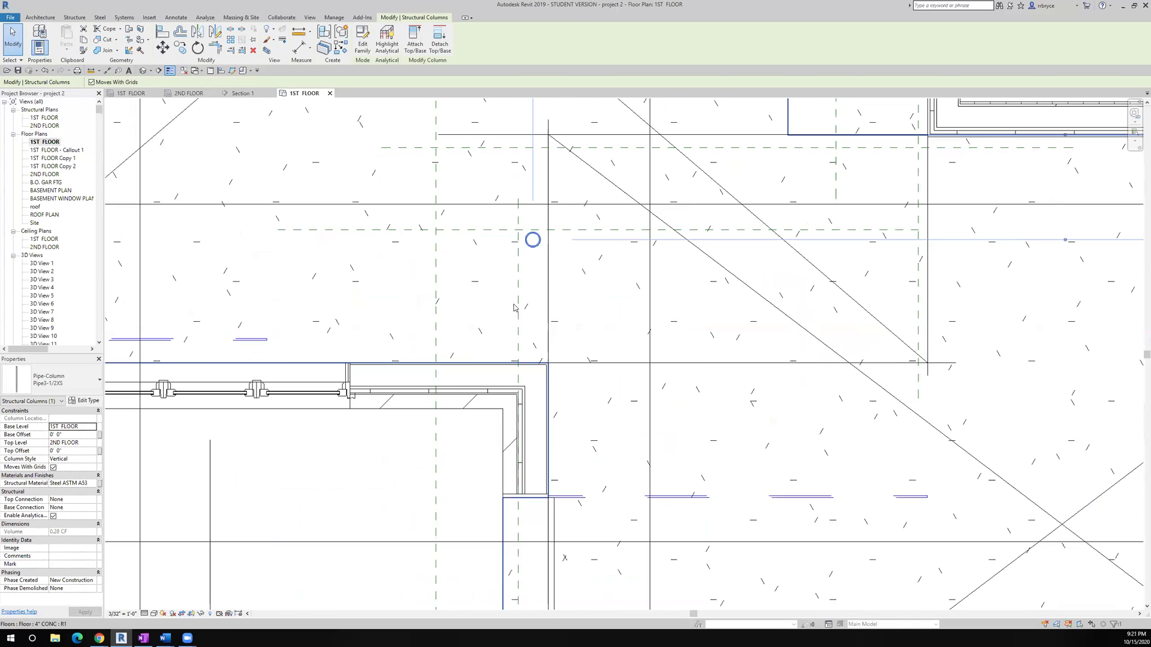
scroll(266, 306, "down", 2)
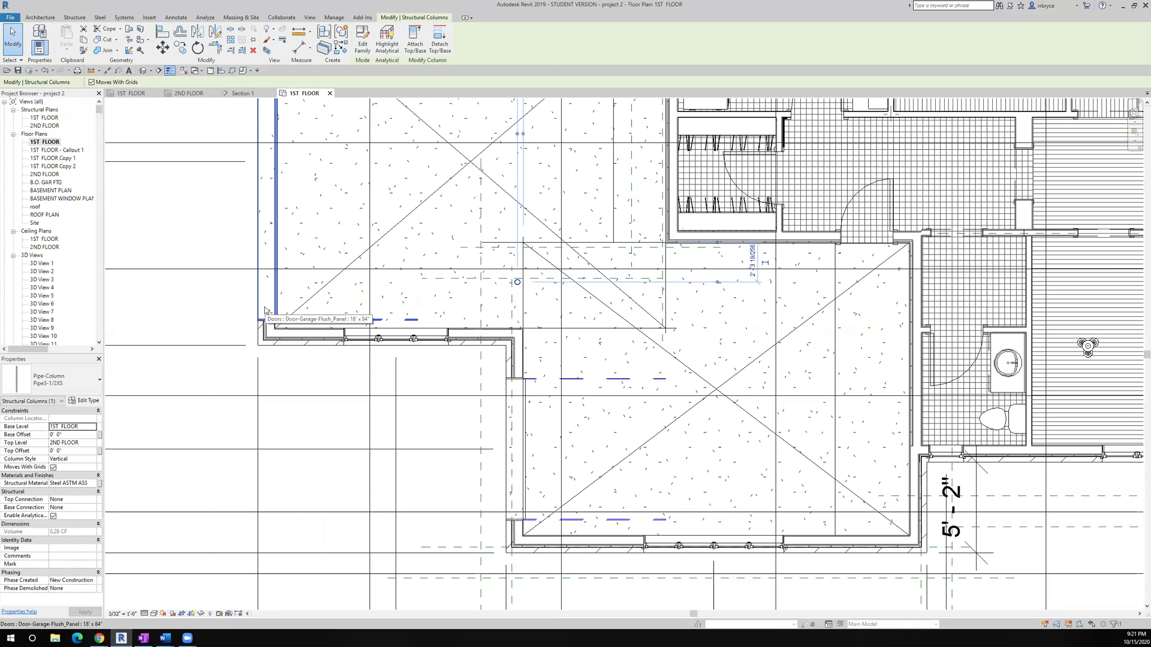
scroll(265, 310, "down", 1)
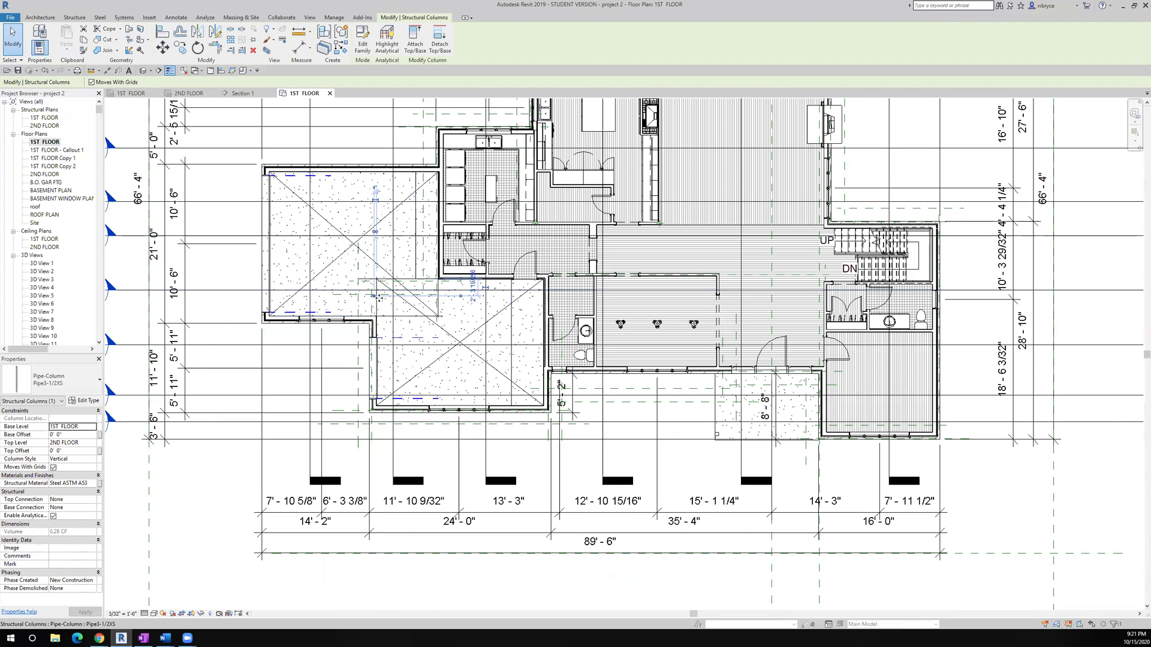
scroll(373, 293, "up", 8)
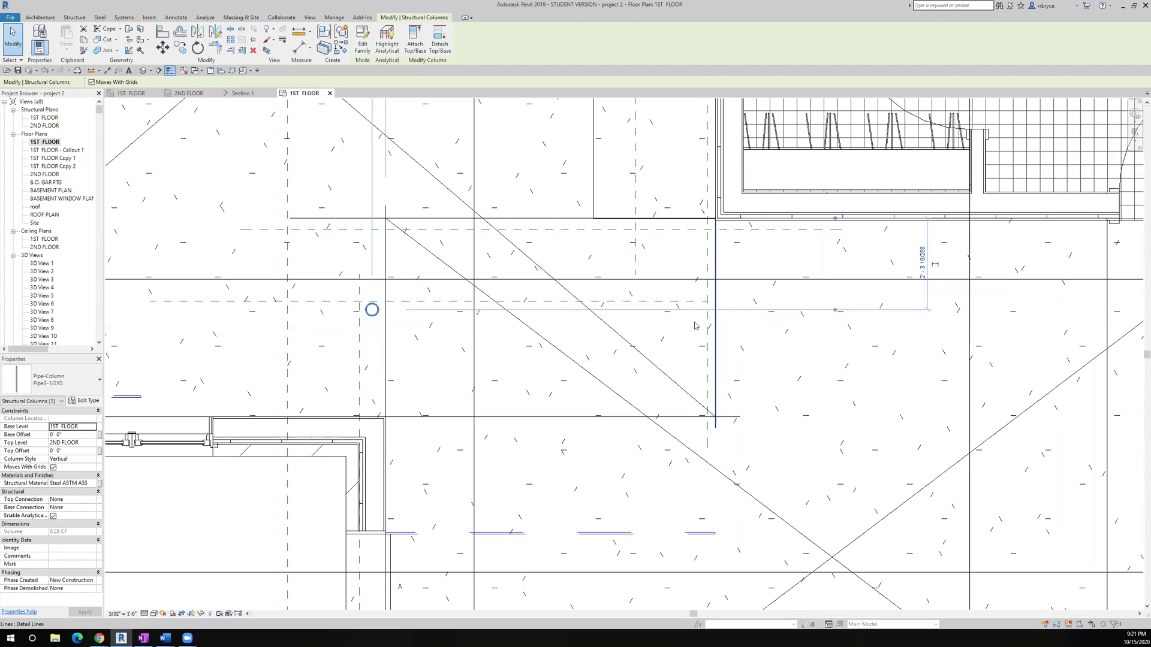
key("Tab")
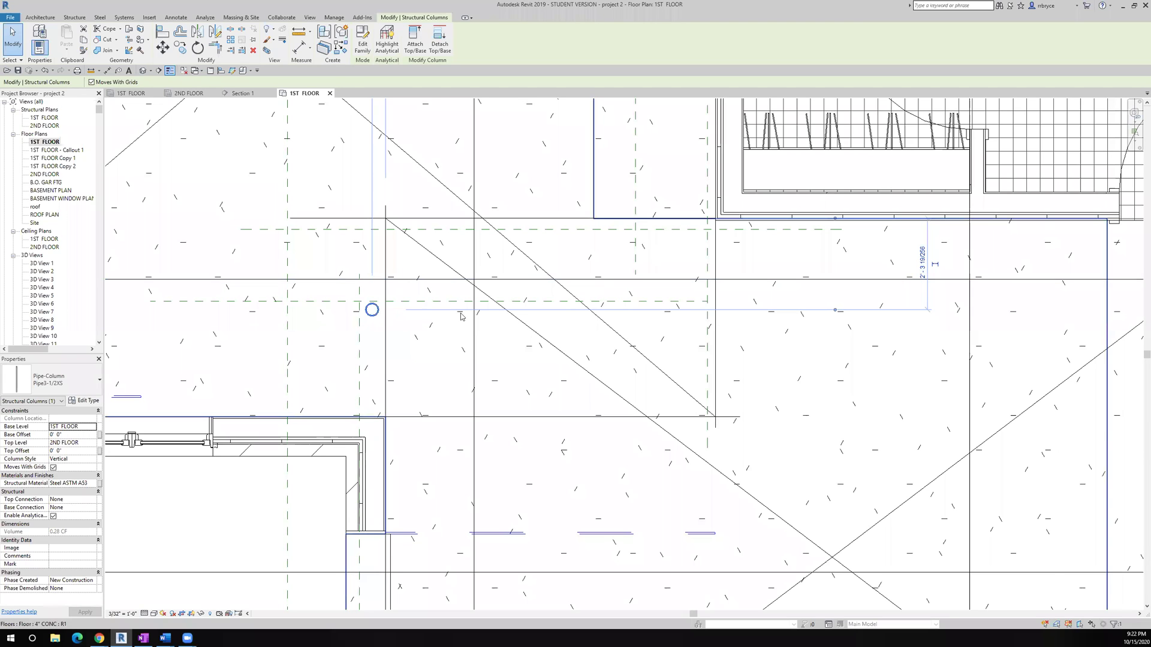
scroll(354, 312, "down", 4)
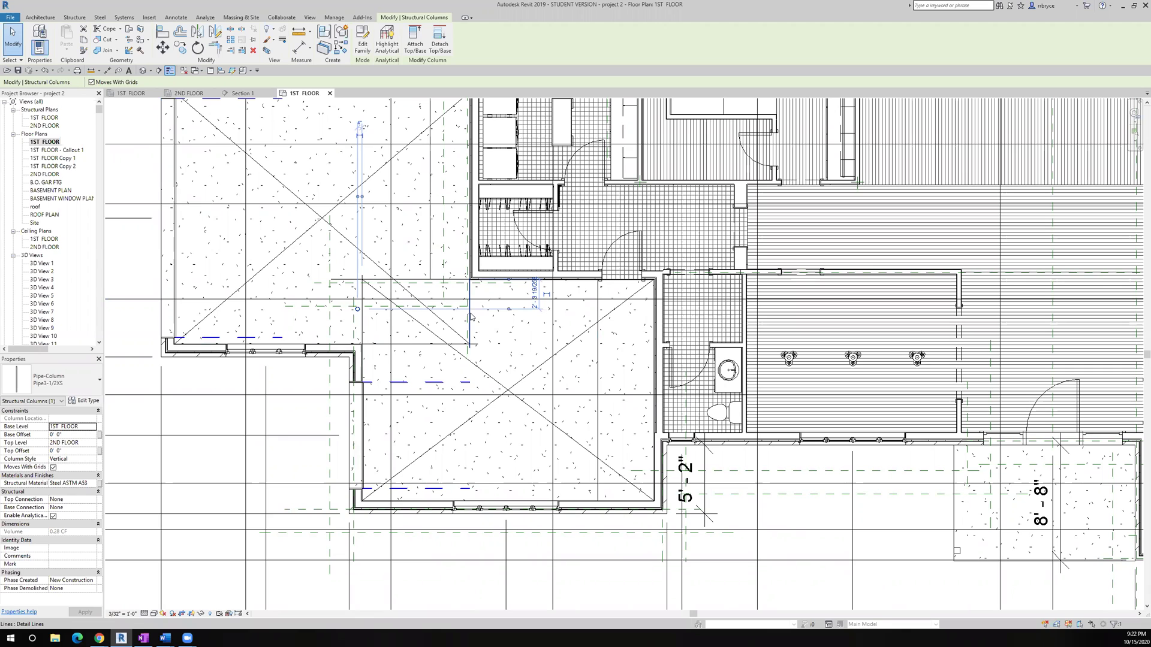
scroll(470, 316, "up", 3)
scroll(473, 311, "down", 2)
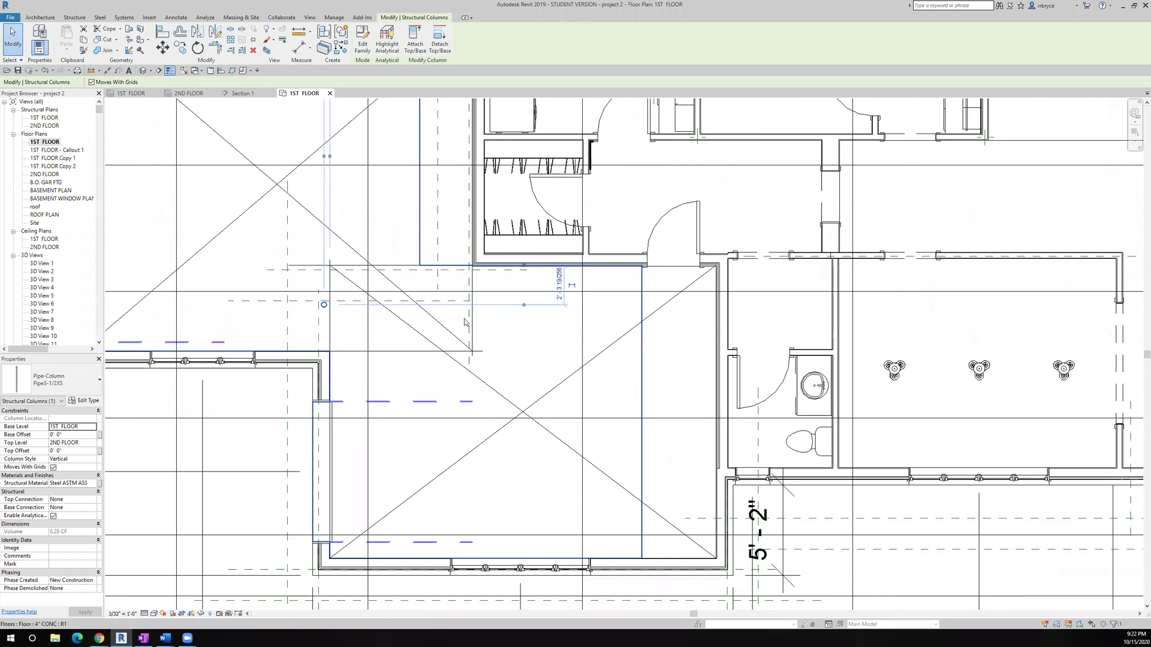
scroll(474, 309, "down", 2)
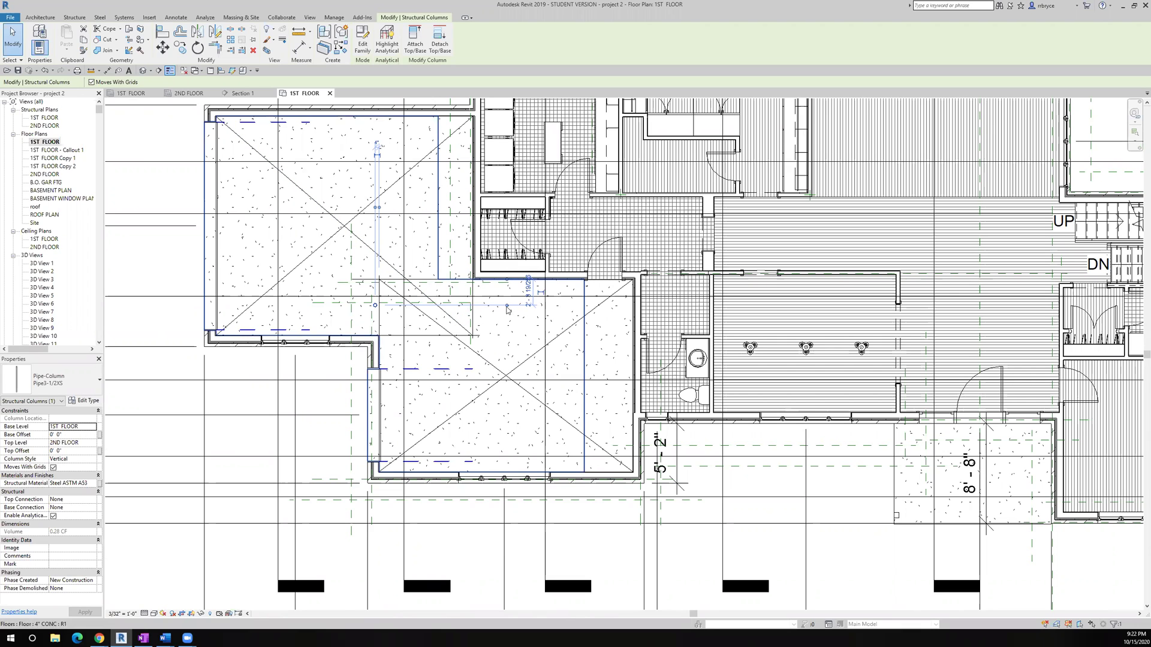
scroll(367, 299, "up", 1)
scroll(369, 301, "up", 4)
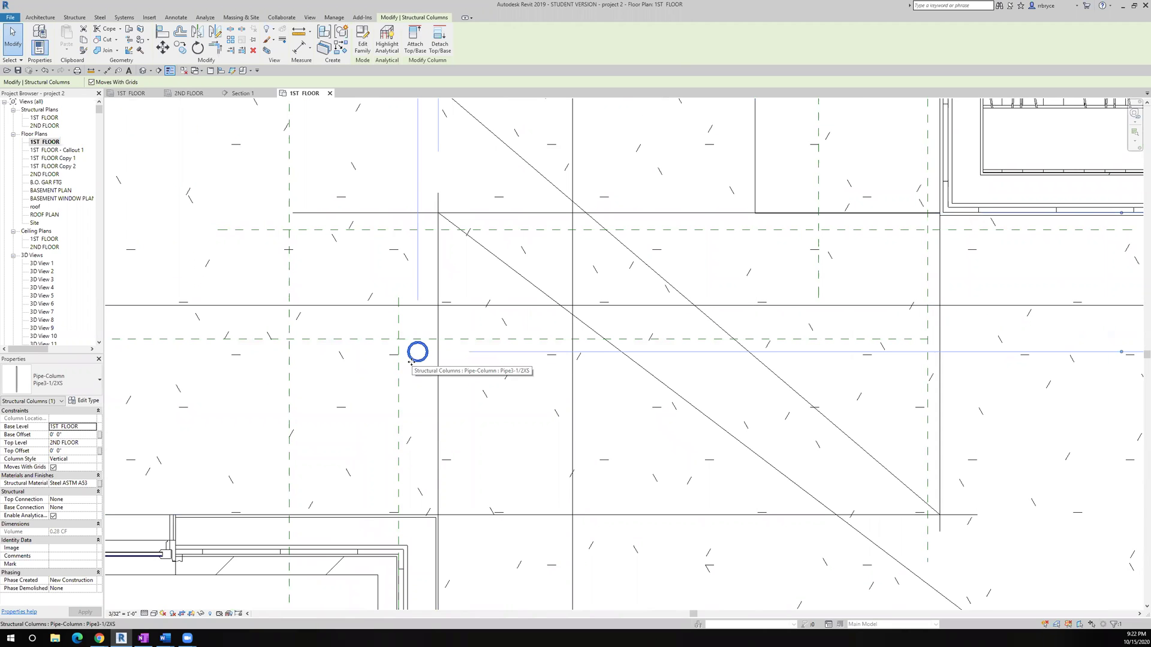
key("Escape")
scroll(396, 233, "down", 5)
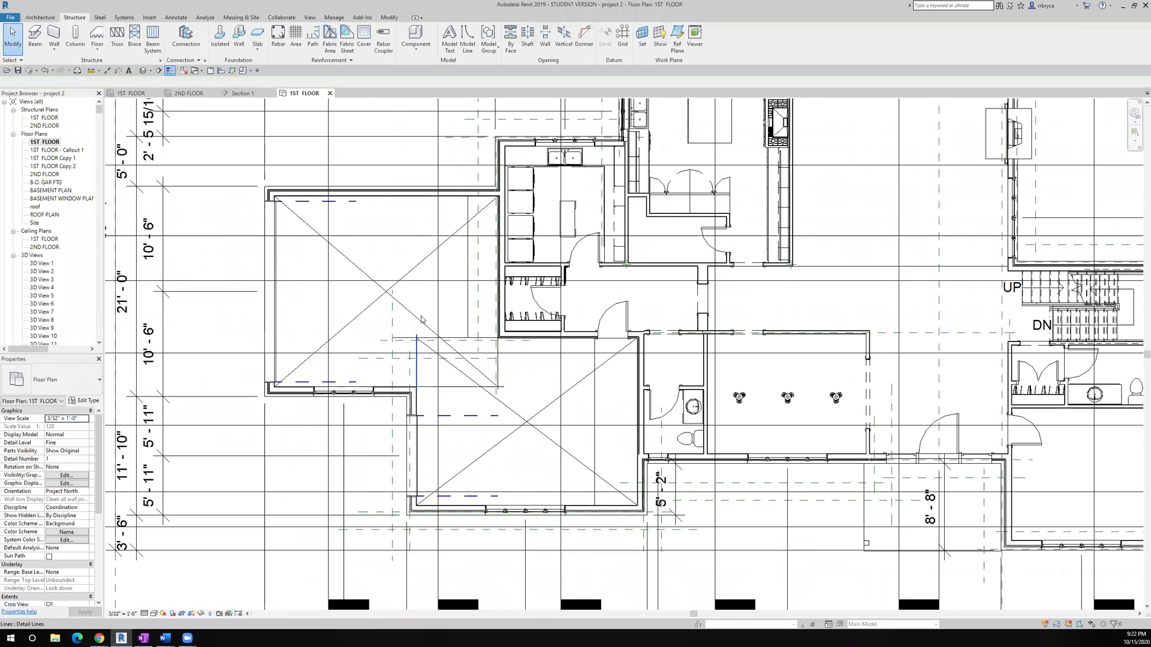
- Switch to the 2ND FLOOR plan and browse to US Imperial > Structural Framing > Wood in Load Family
left_click(188, 93)
scroll(519, 196, "up", 5)
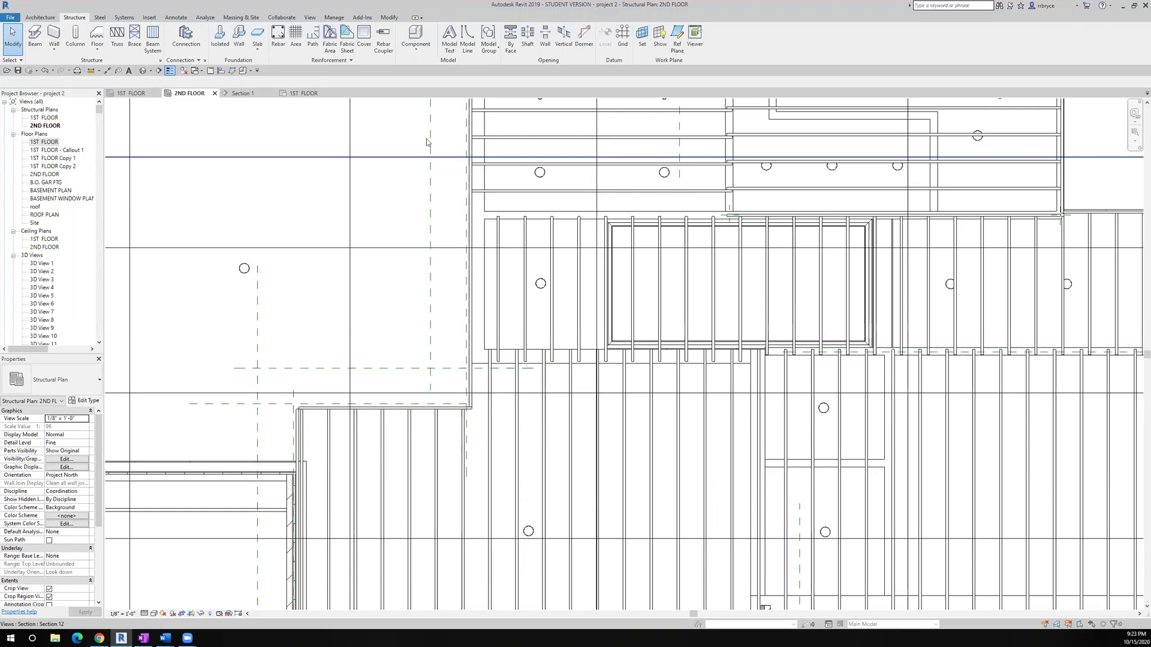
left_click(151, 18)
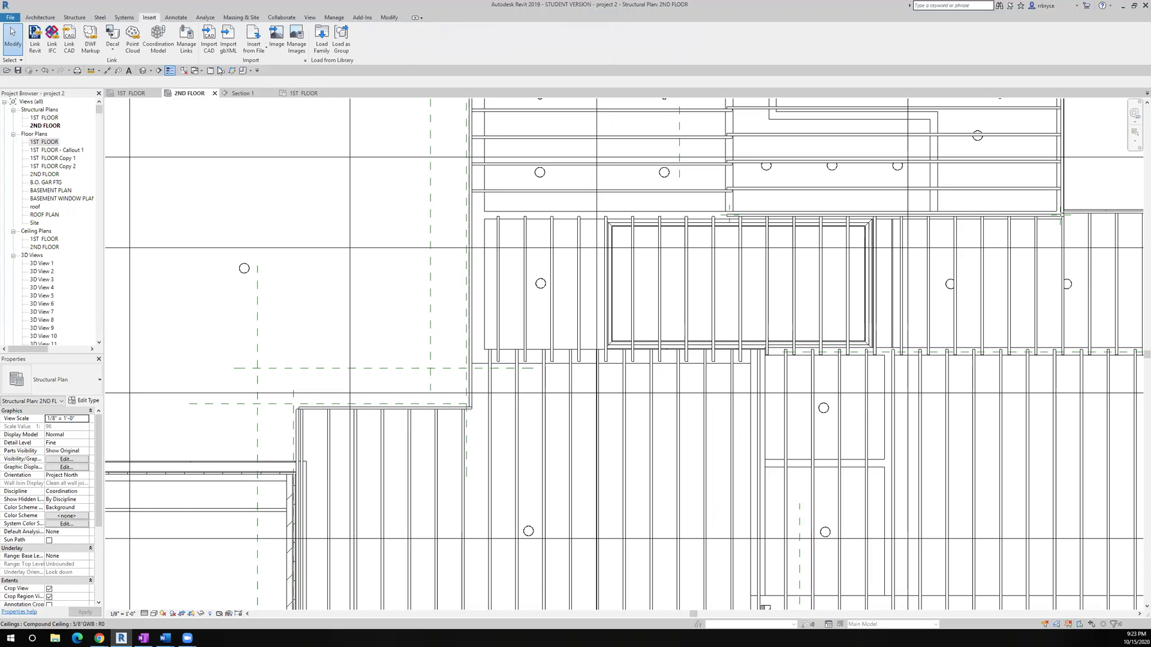
left_click(318, 48)
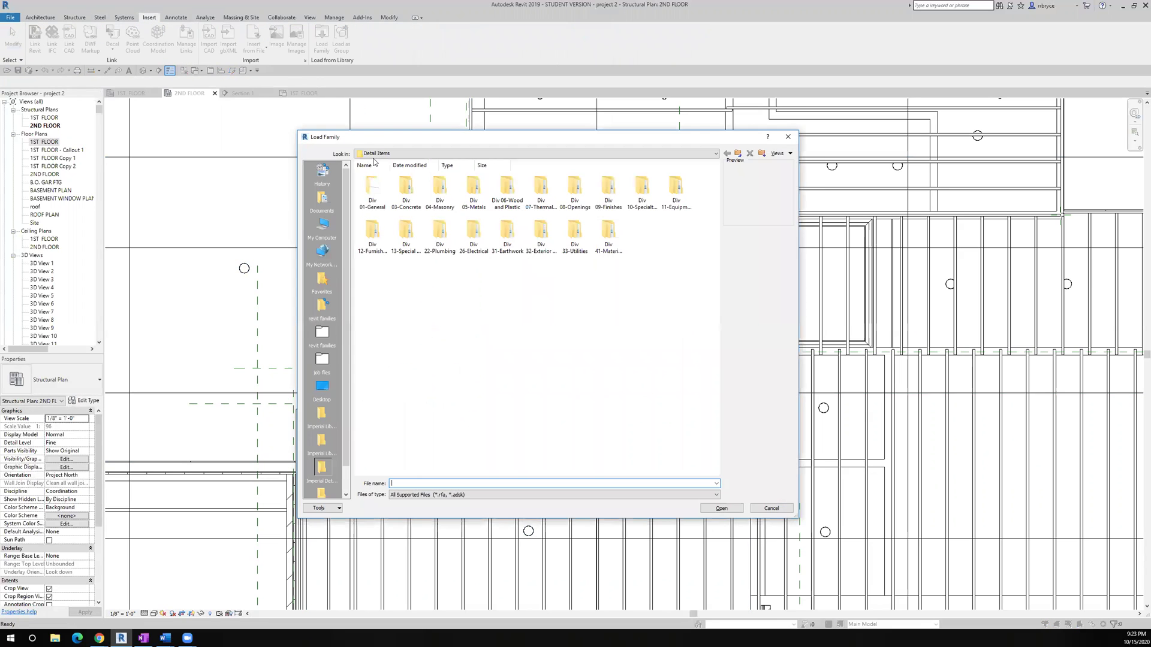
left_click(324, 415)
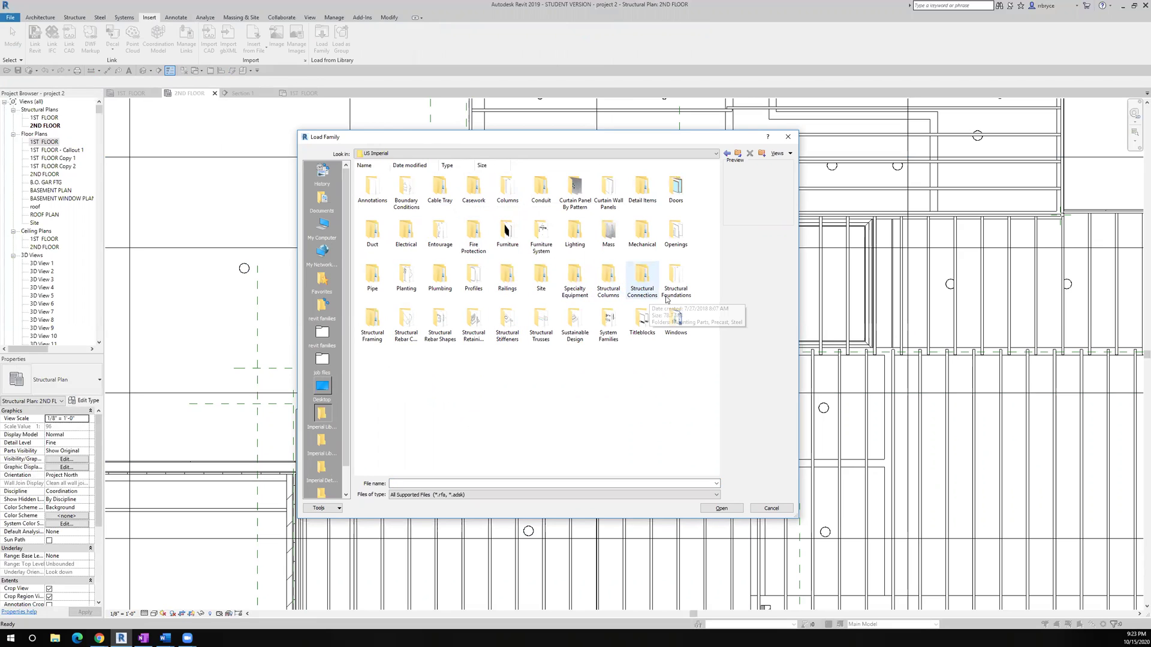
double_click(373, 329)
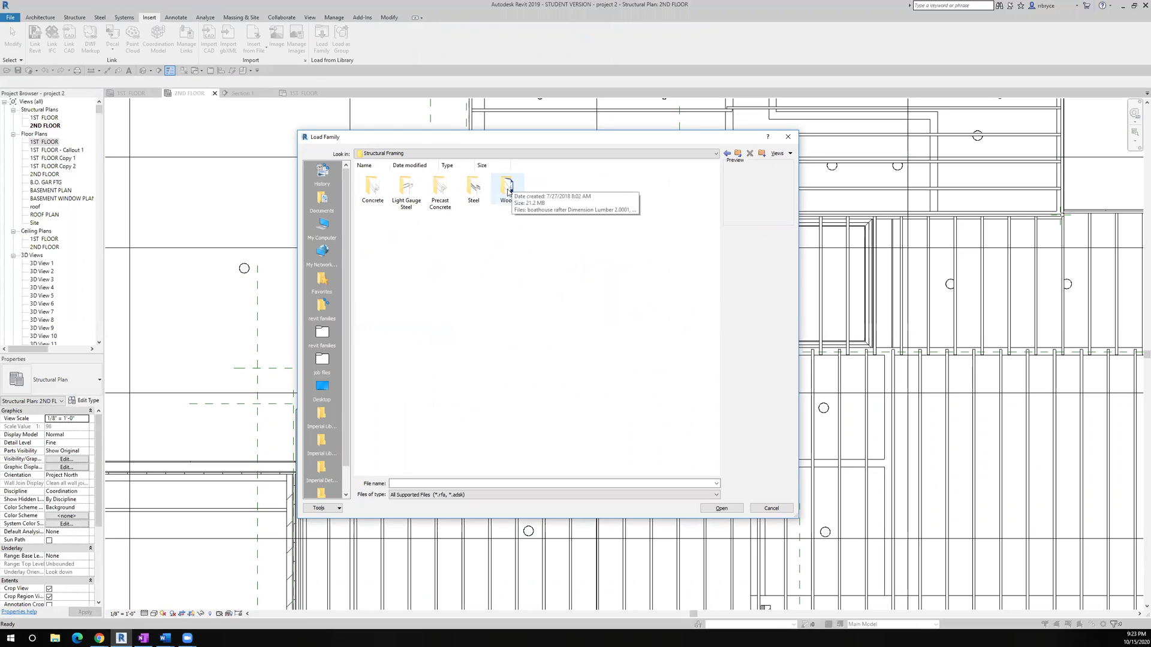
double_click(506, 189)
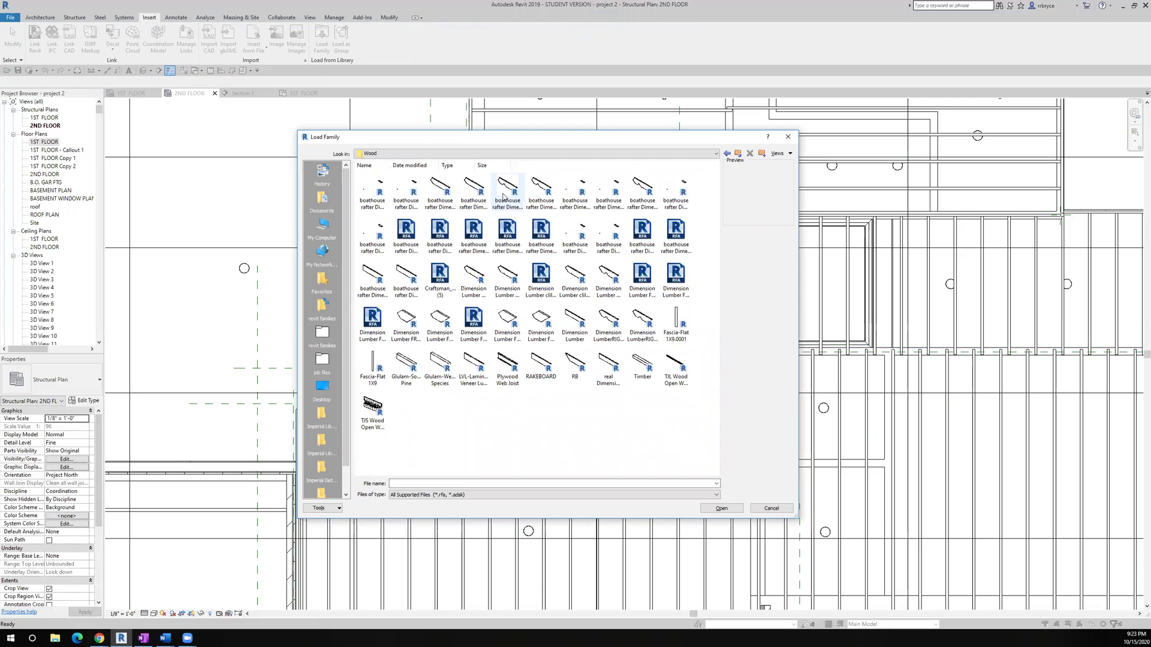
- Return to the Wood folder and pick real Dimension Lumber, keeping the existing family
left_click(322, 417)
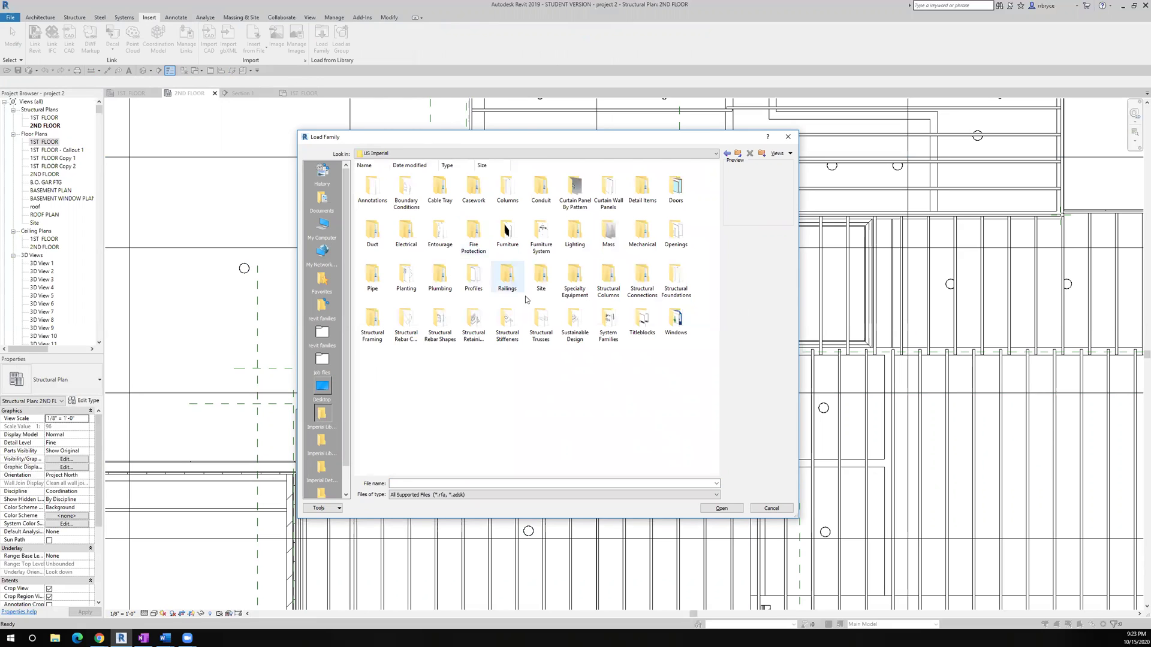
double_click(372, 336)
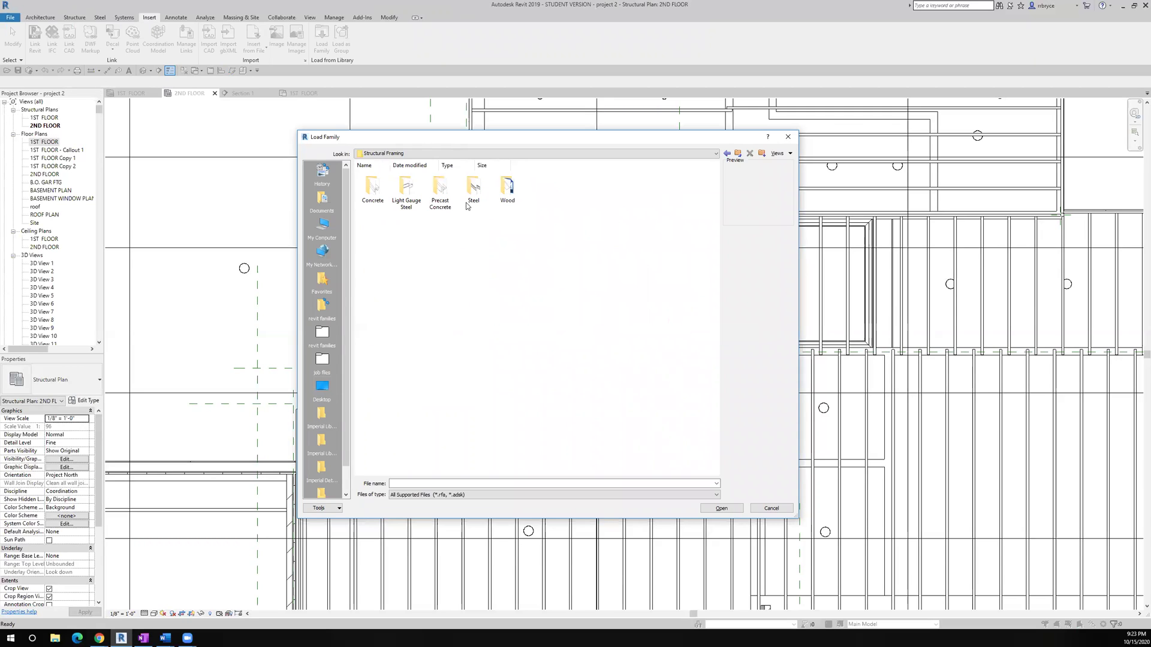
double_click(511, 191)
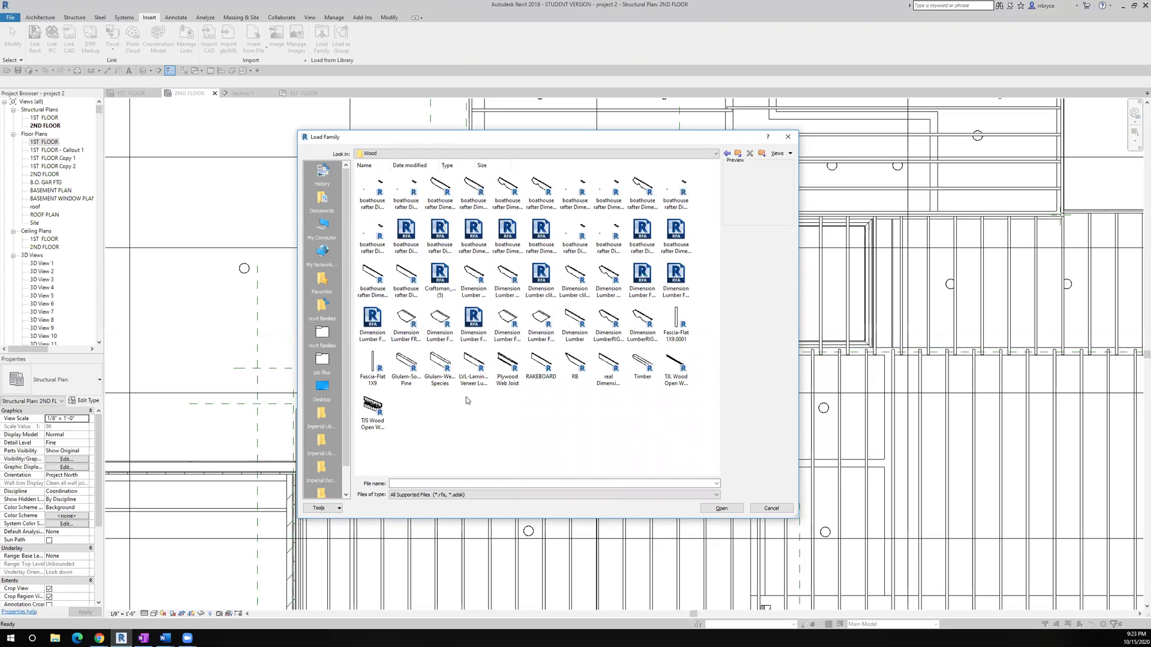
double_click(608, 381)
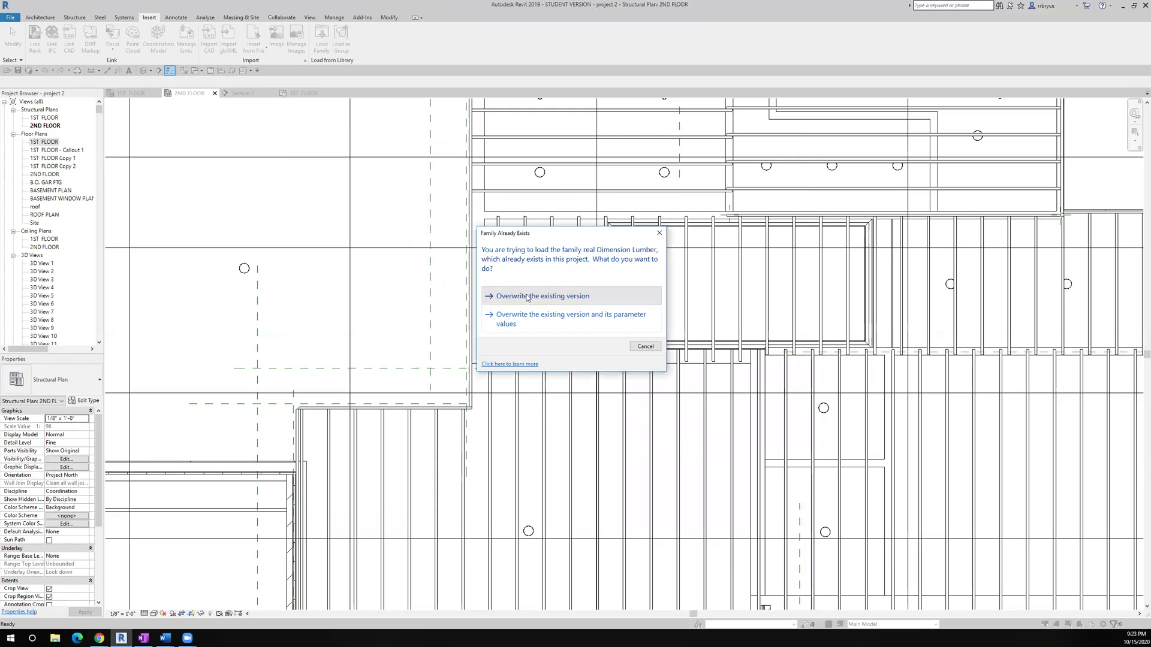
left_click(645, 346)
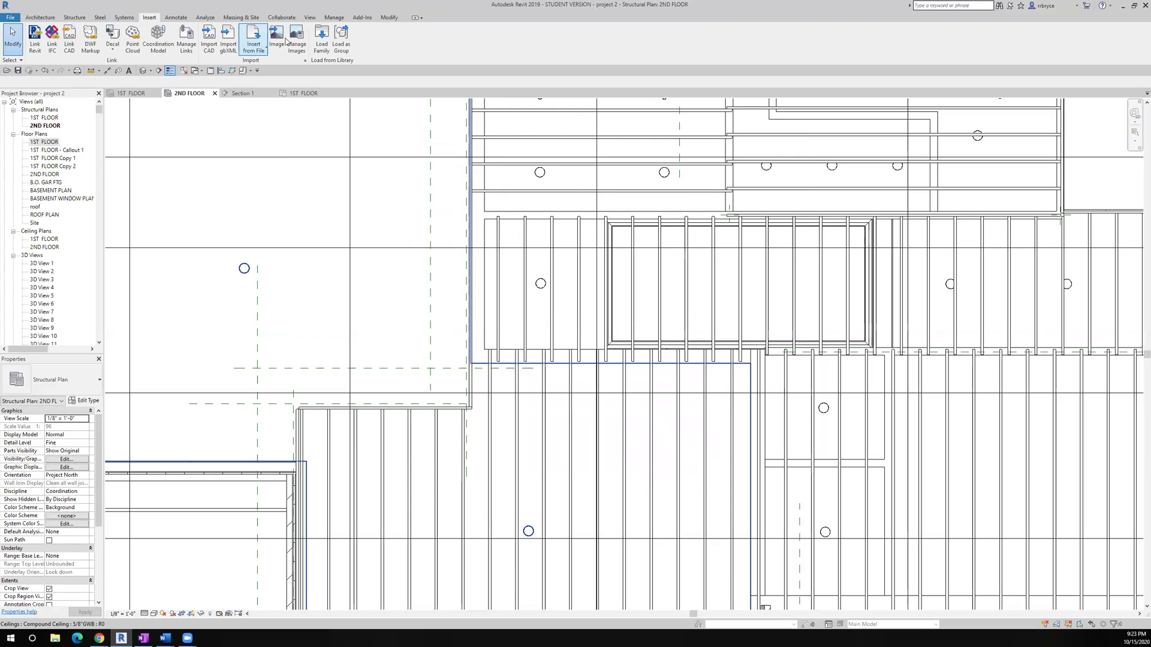
- Load Dimension Lumber.rfa from the Wood folder with only its 4x12 type (11 1/4" x 3 1/2")
left_click(311, 42)
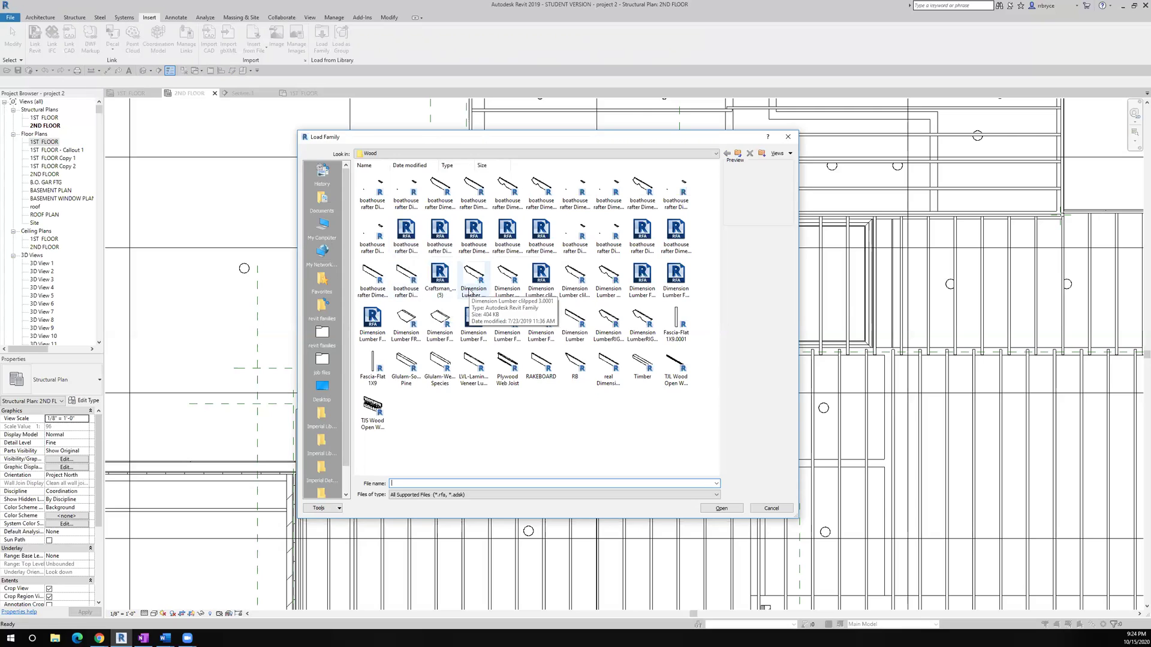
left_click(540, 277)
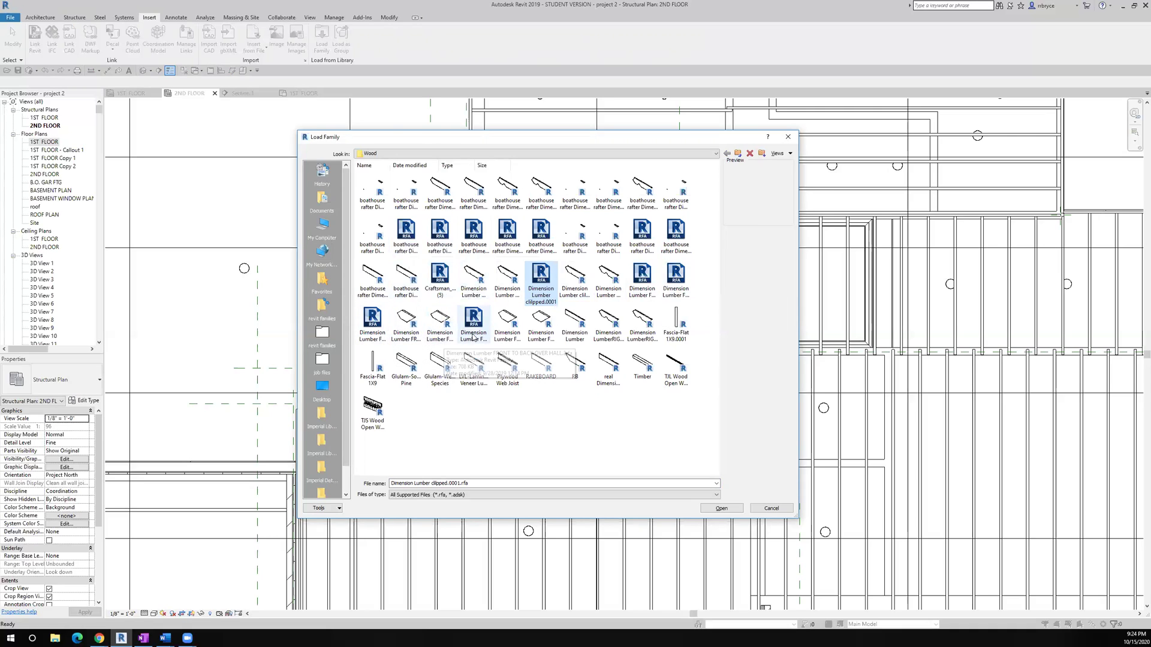
double_click(580, 335)
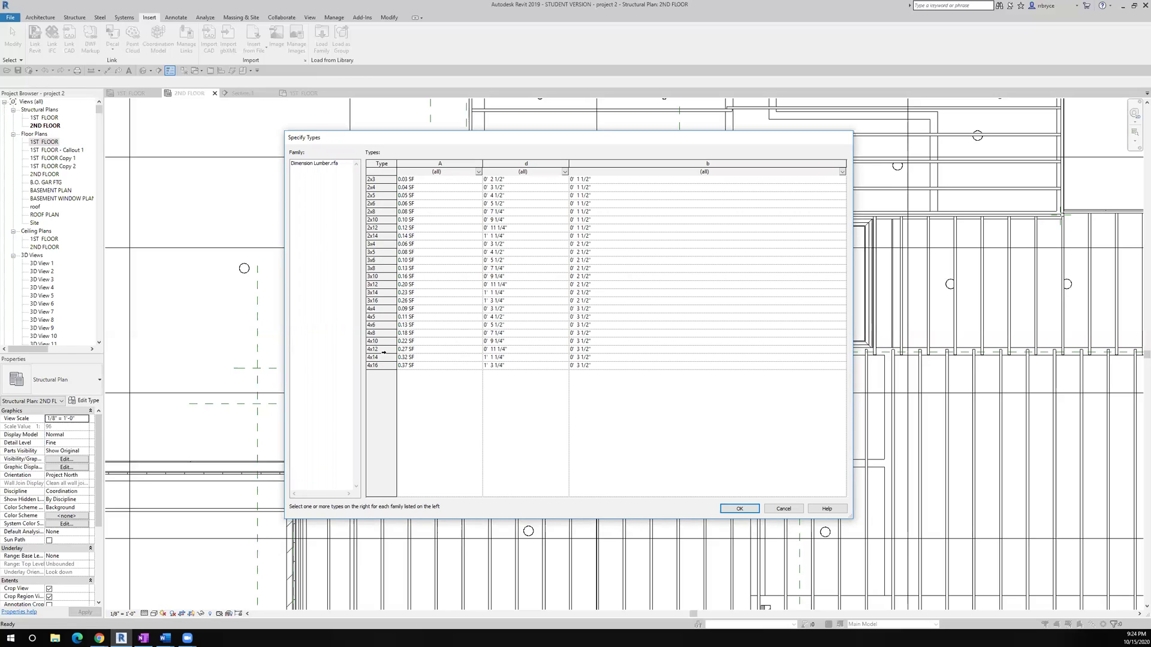
left_click(384, 350)
left_click(739, 509)
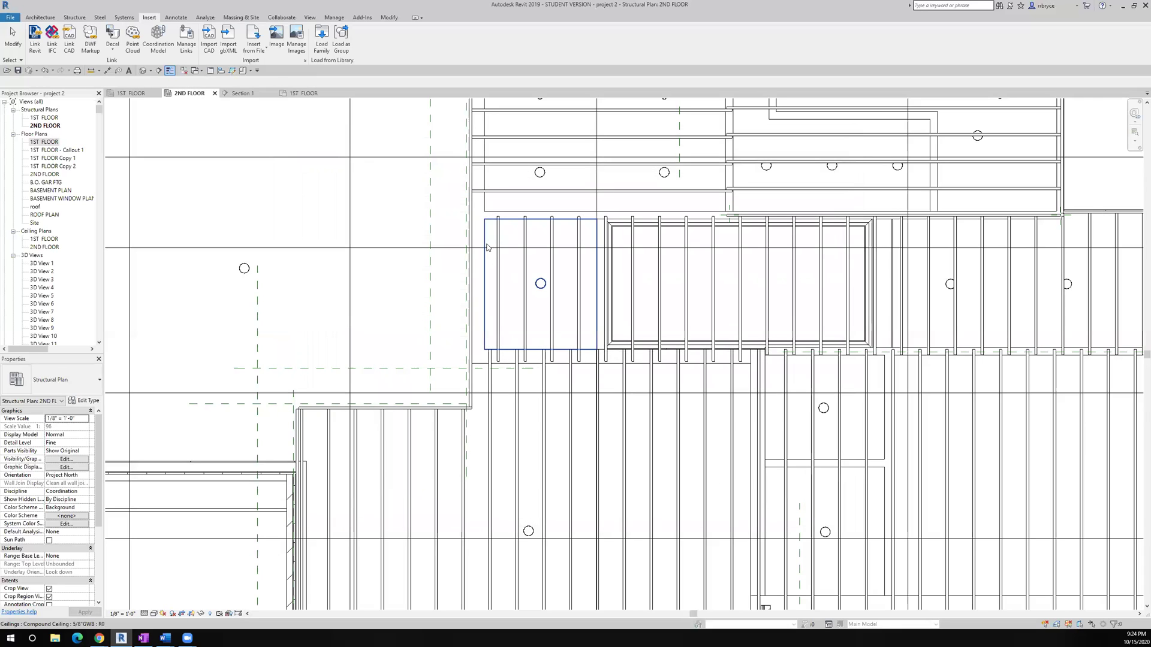
- Start the structural Beam tool and review the available beam types
left_click(40, 17)
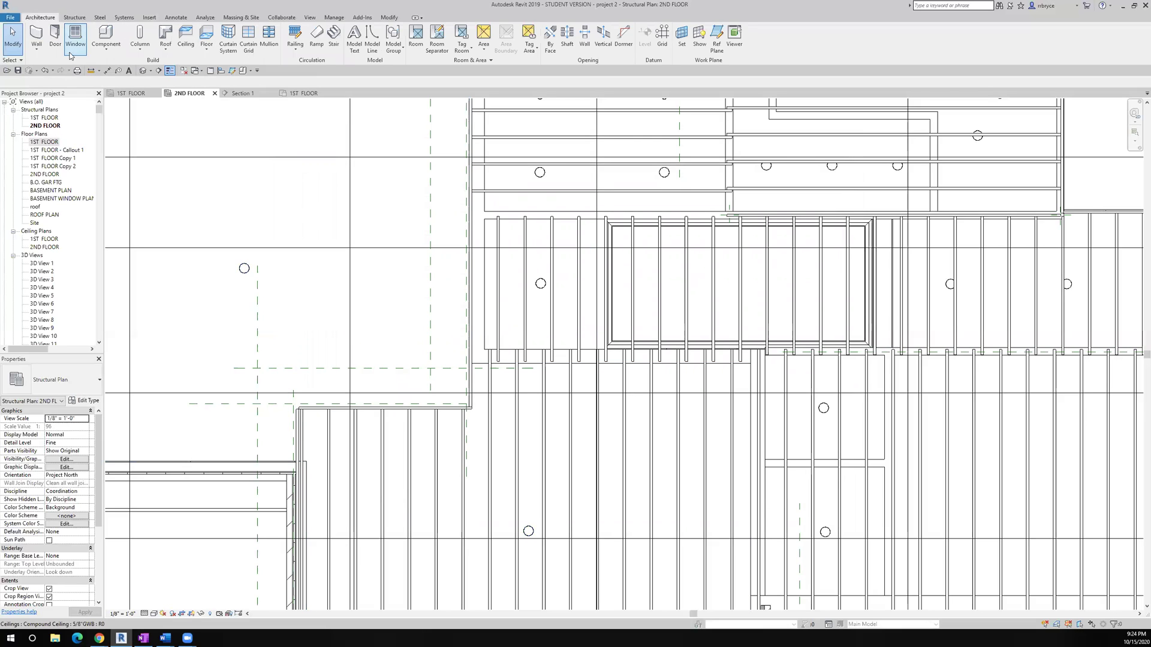
left_click(75, 17)
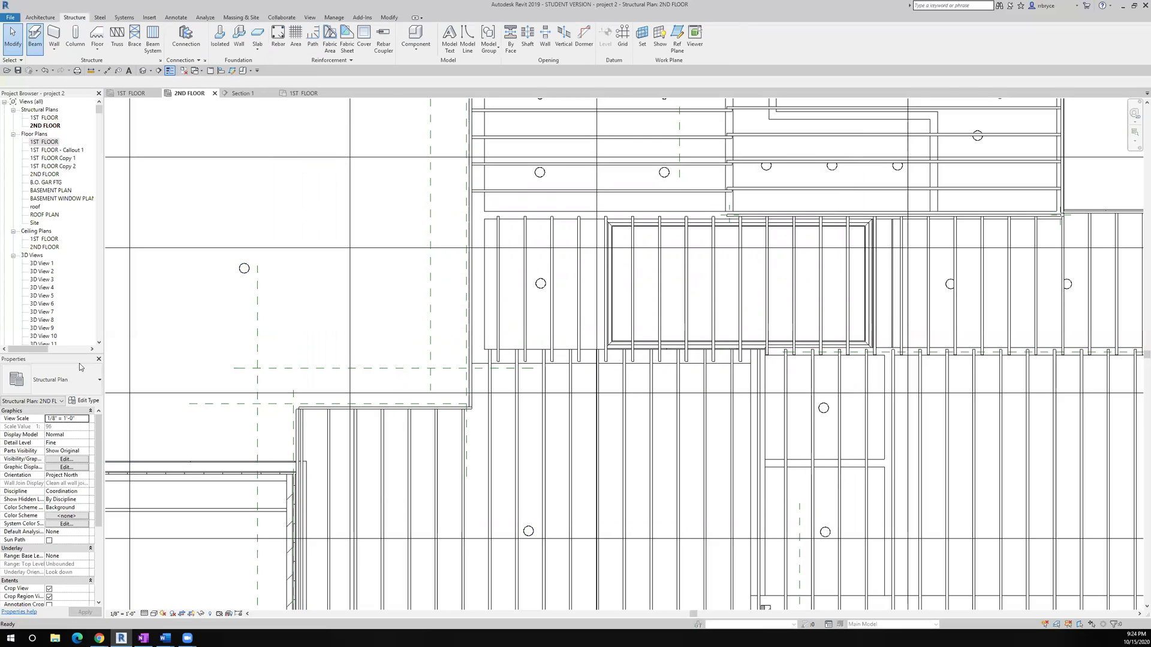
left_click(64, 383)
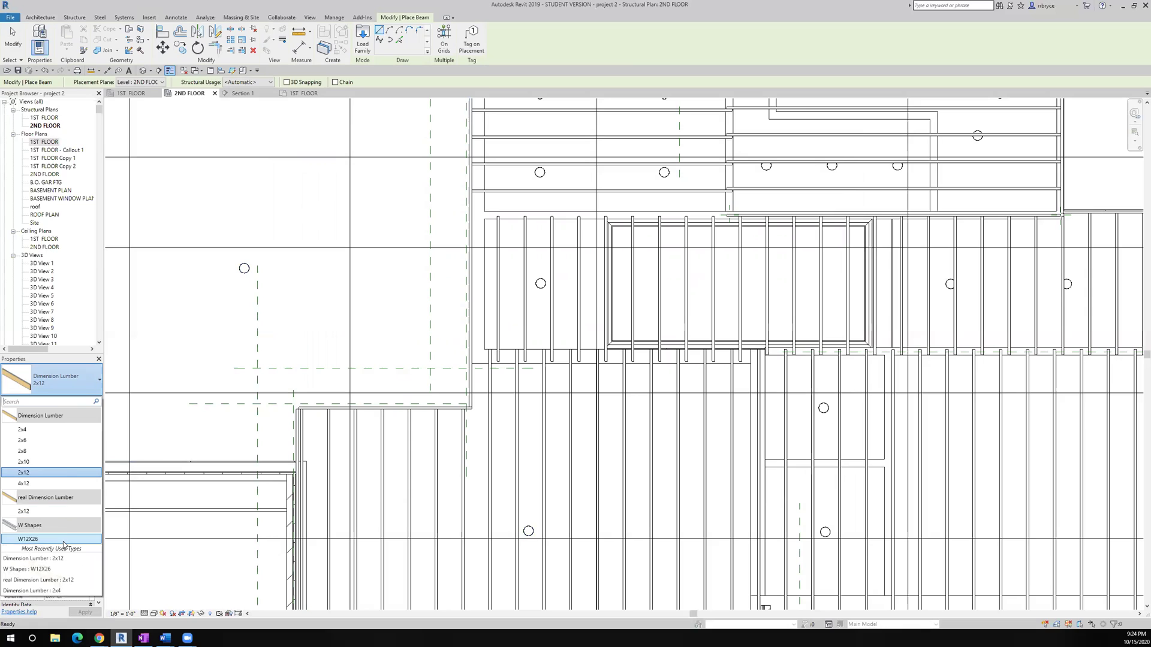
mouse_move(64, 543)
- Load the 4x16 type (1' 3 1/4" x 3 1/2") from Dimension Lumber.rfa
left_click(151, 18)
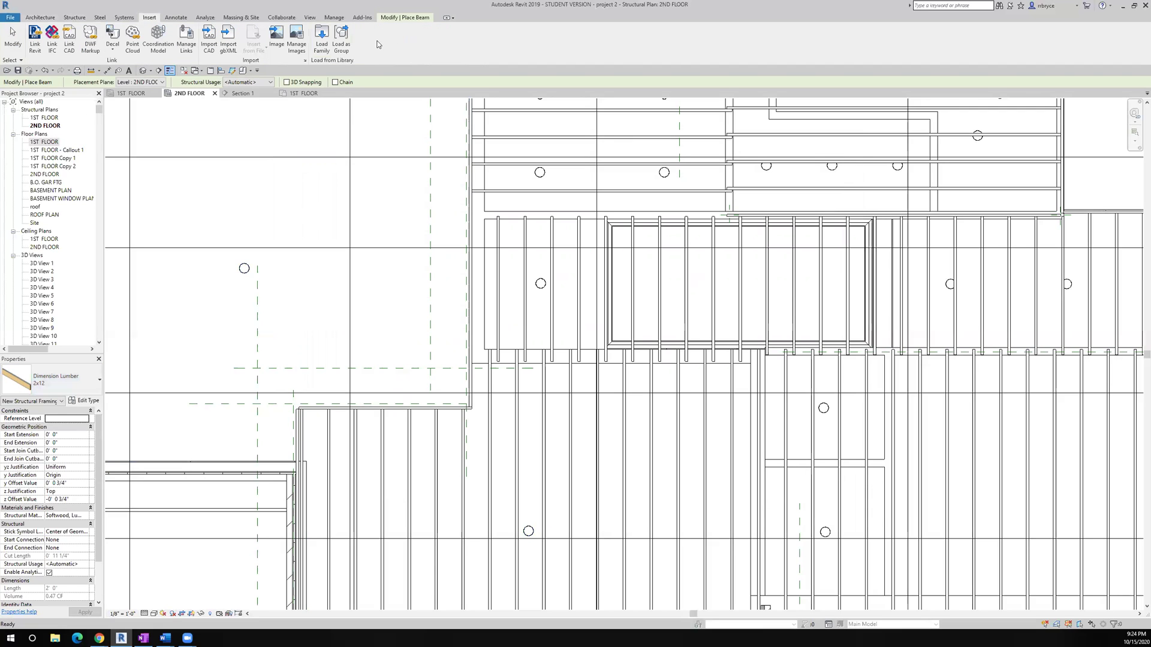
left_click(322, 44)
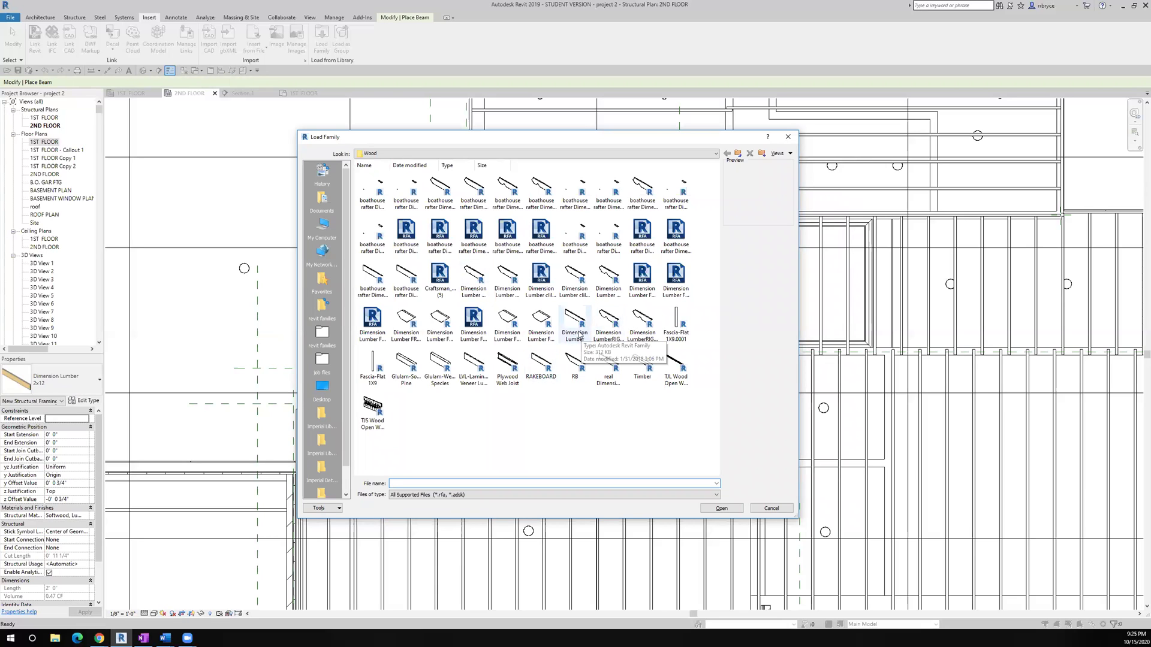
left_click(576, 323)
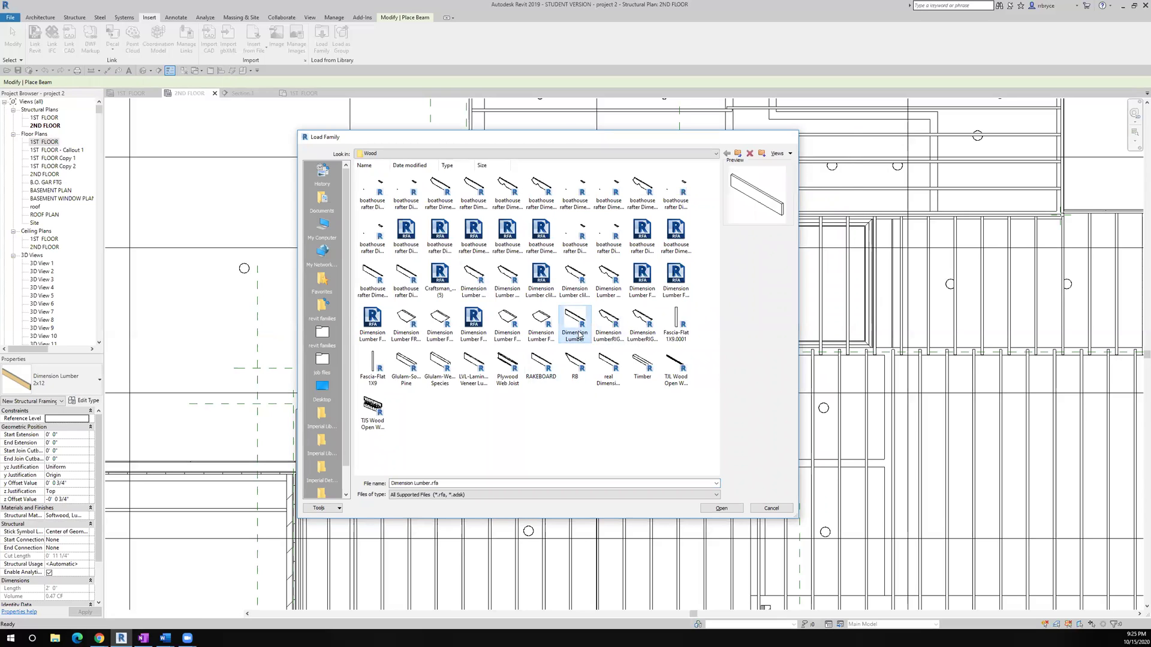
double_click(566, 328)
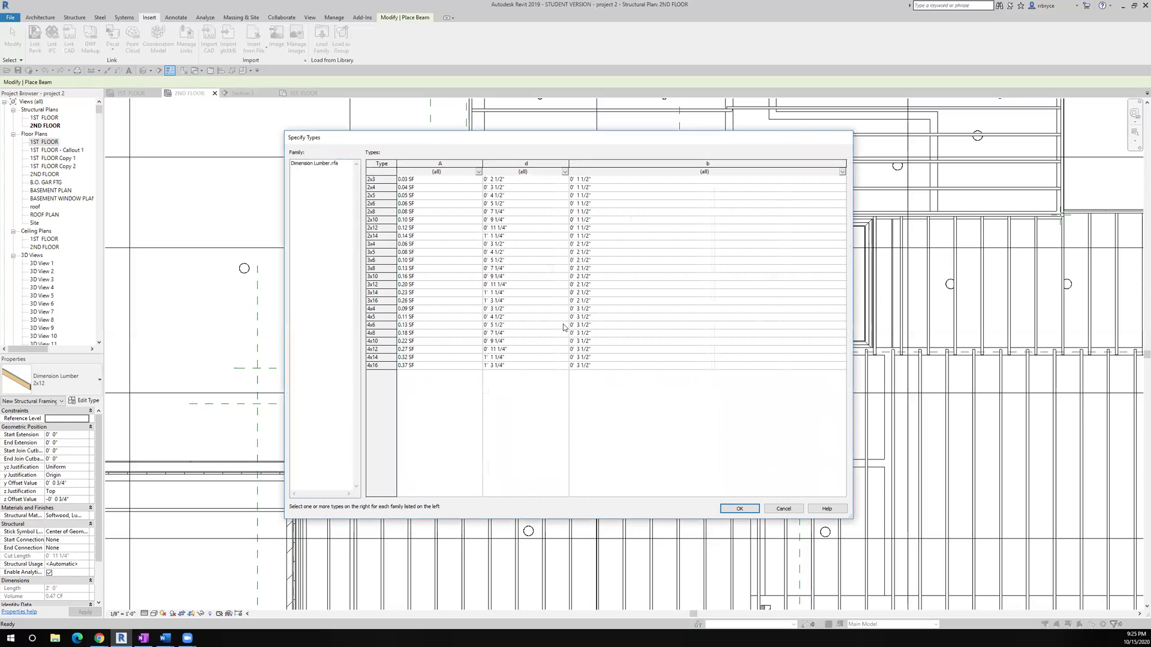
left_click(373, 365)
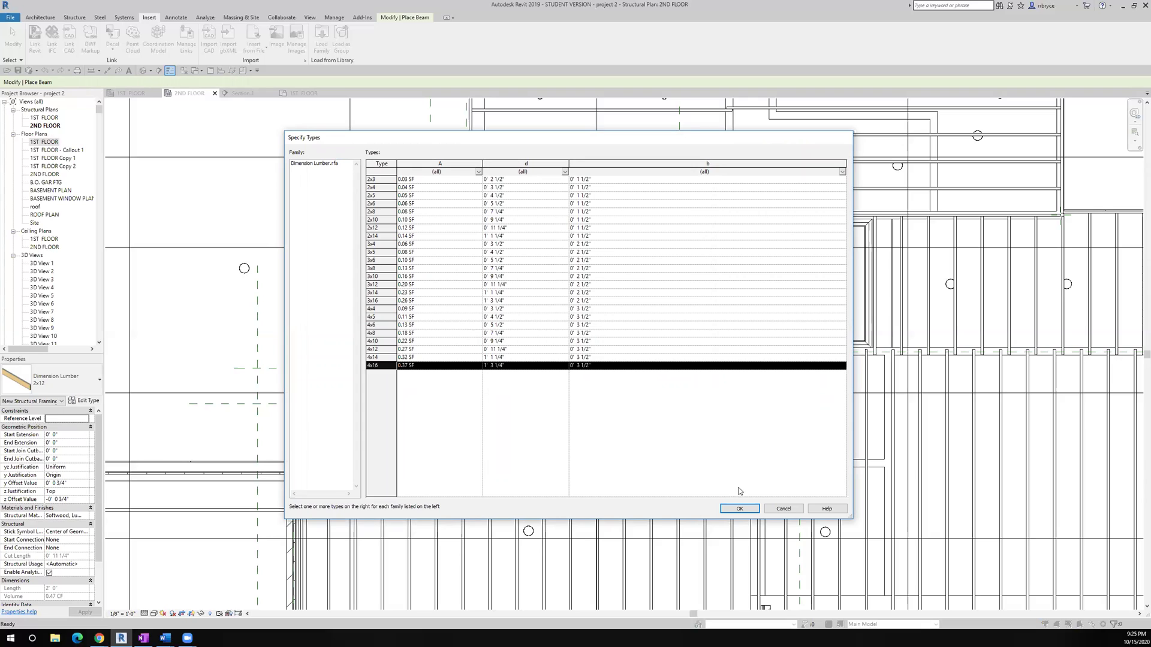
left_click(739, 508)
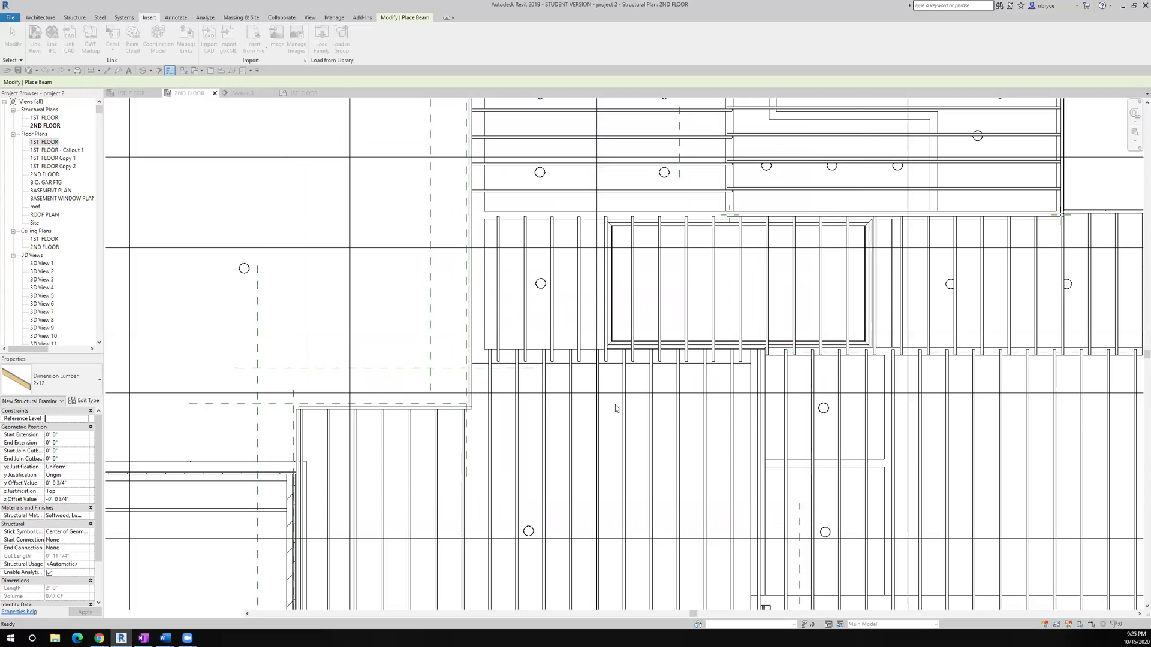
- Draw a 4x12 Dimension Lumber beam about 10'-8" long down the joist framing's left edge
left_click(65, 383)
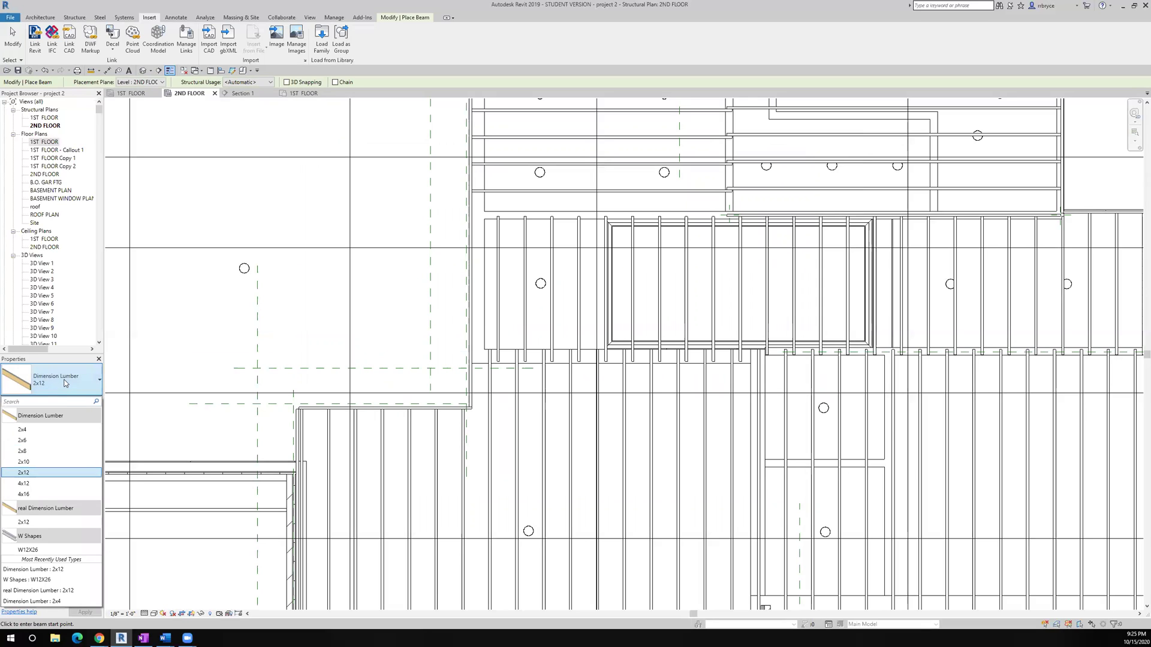
left_click(31, 495)
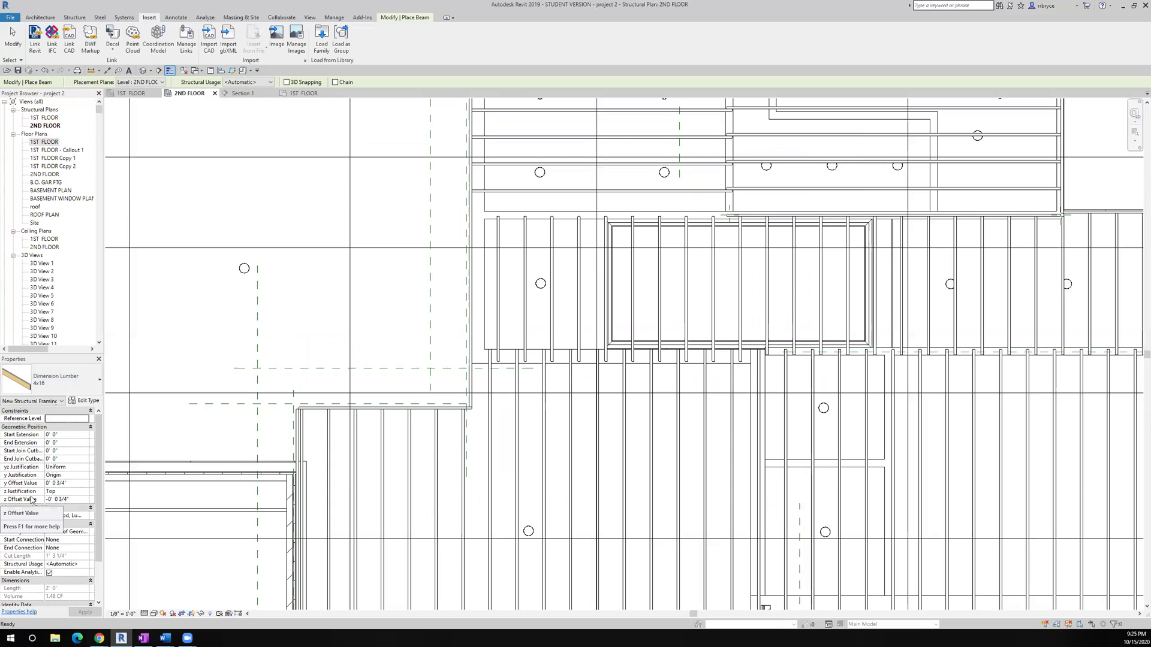
left_click(63, 384)
scroll(48, 521, "down", 1)
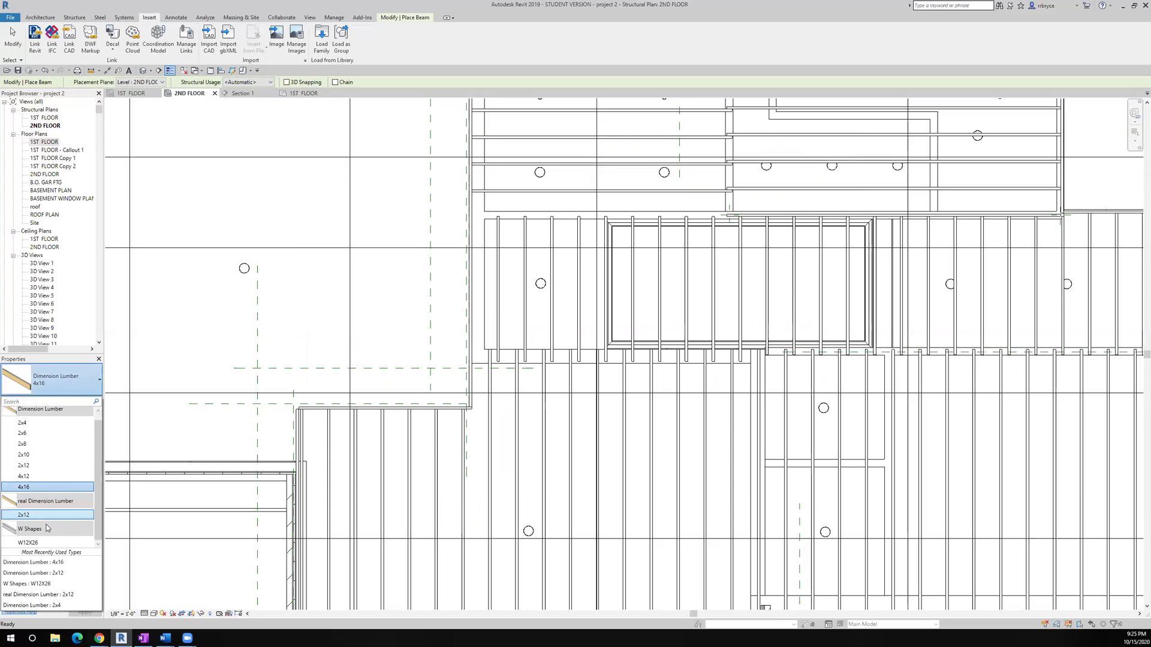
left_click(49, 477)
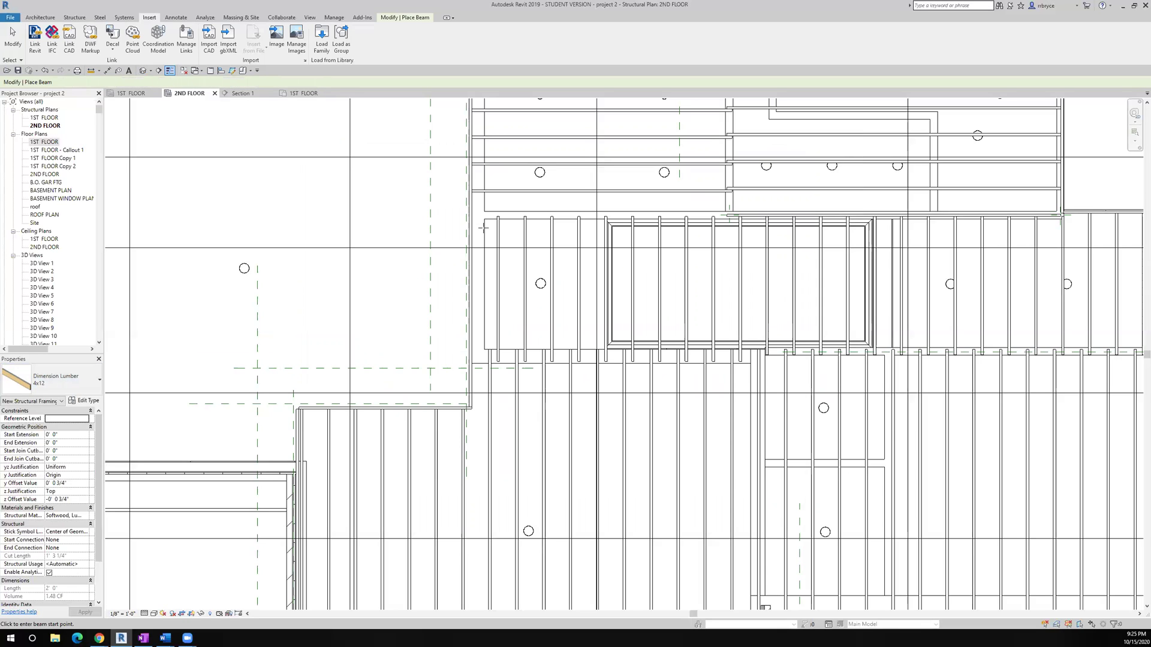
left_click(477, 221)
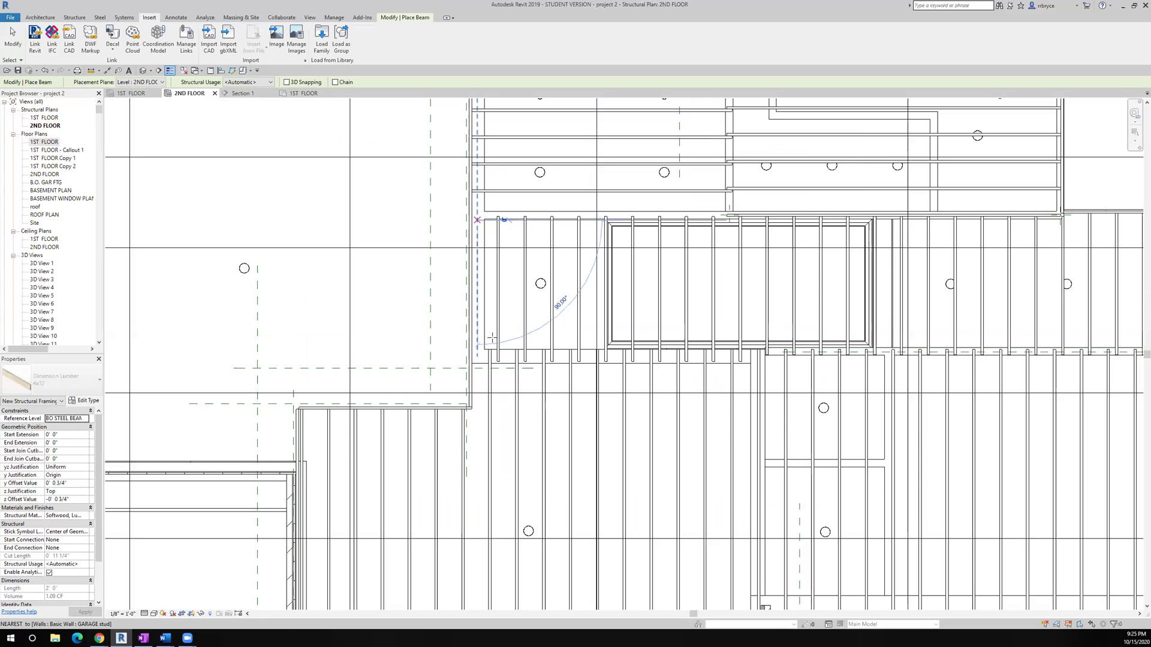
left_click(476, 436)
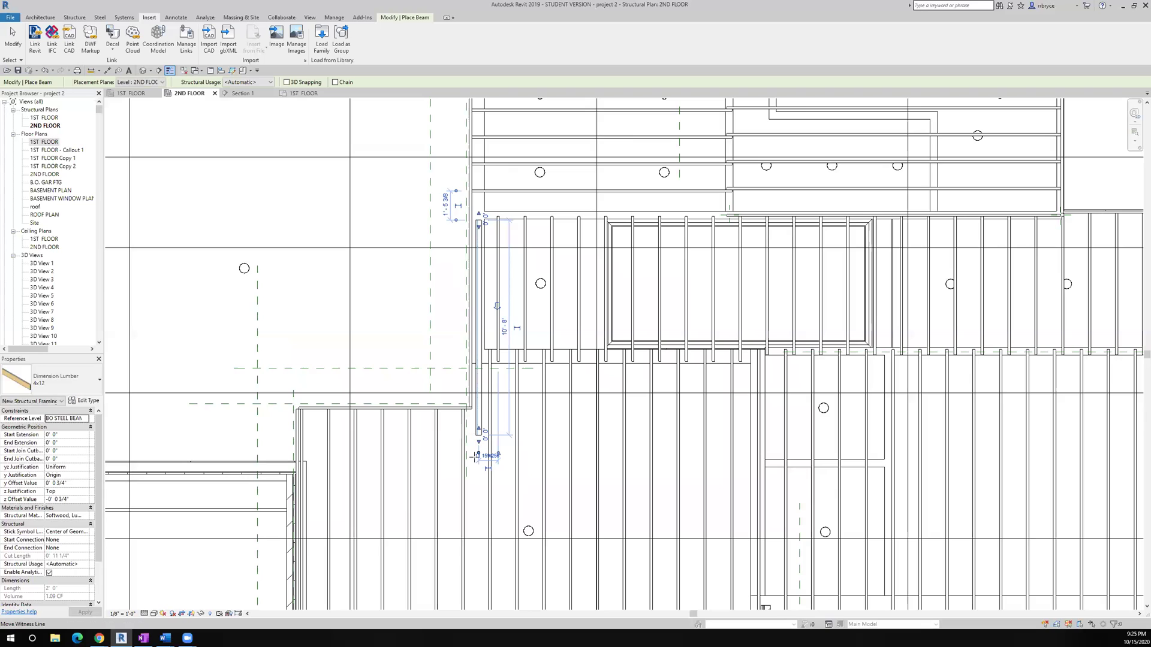
key("Escape")
key("Escape")
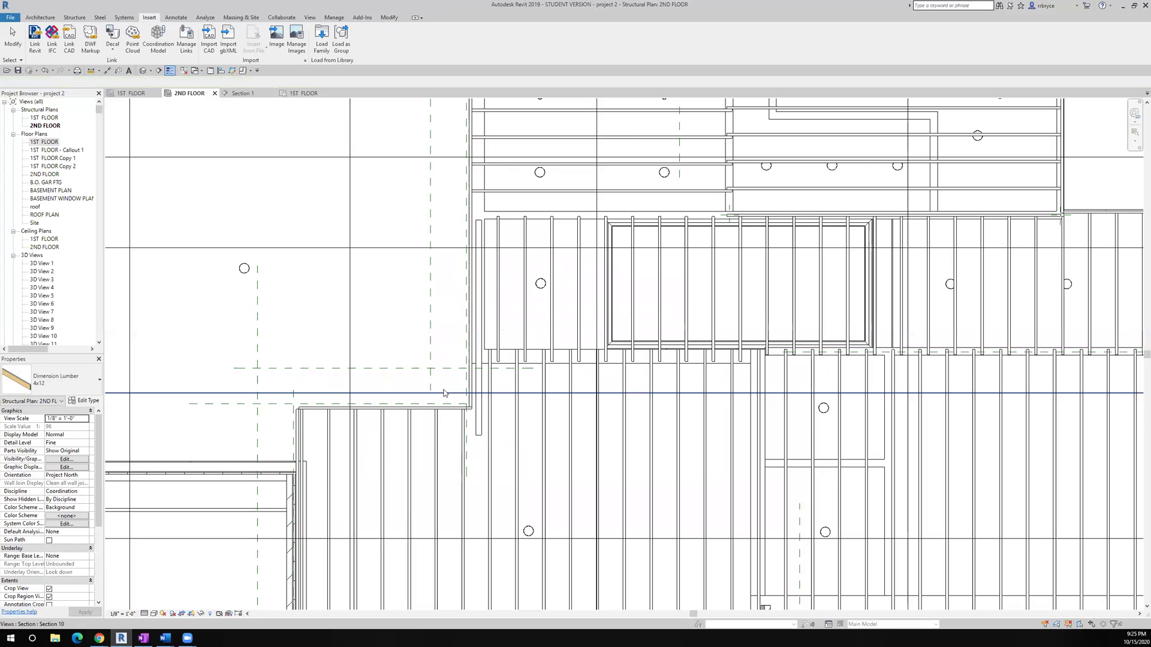
- Go to Section 10 from its section line and zoom in on the new 4x12 beam
left_click(443, 394)
right_click(443, 393)
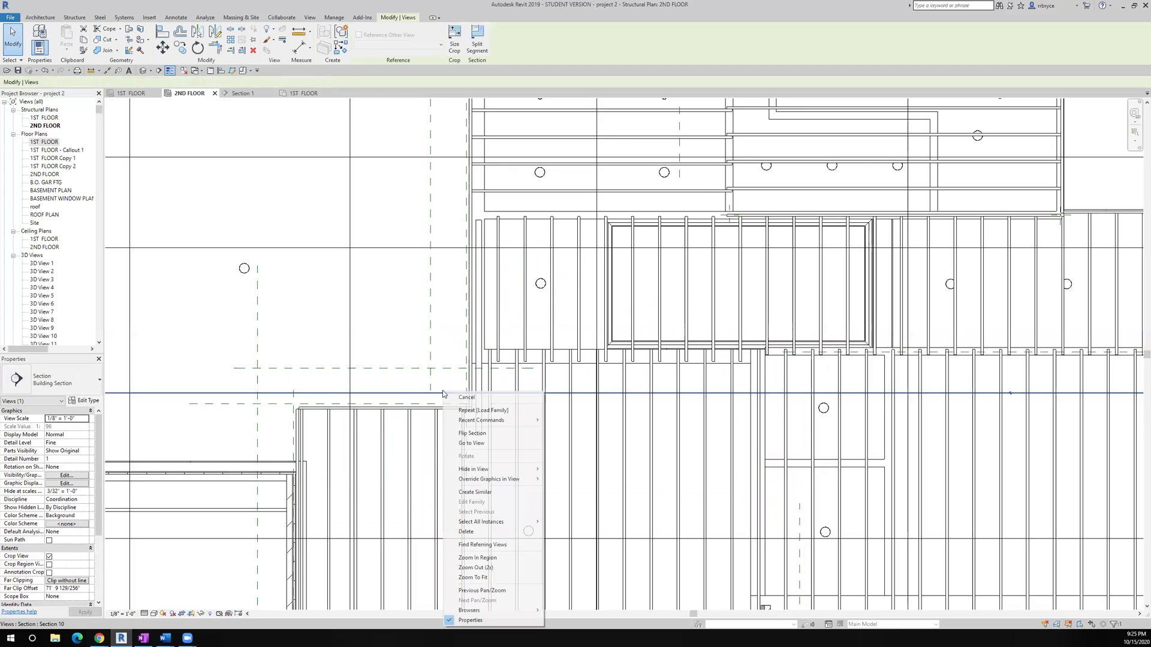
left_click(479, 444)
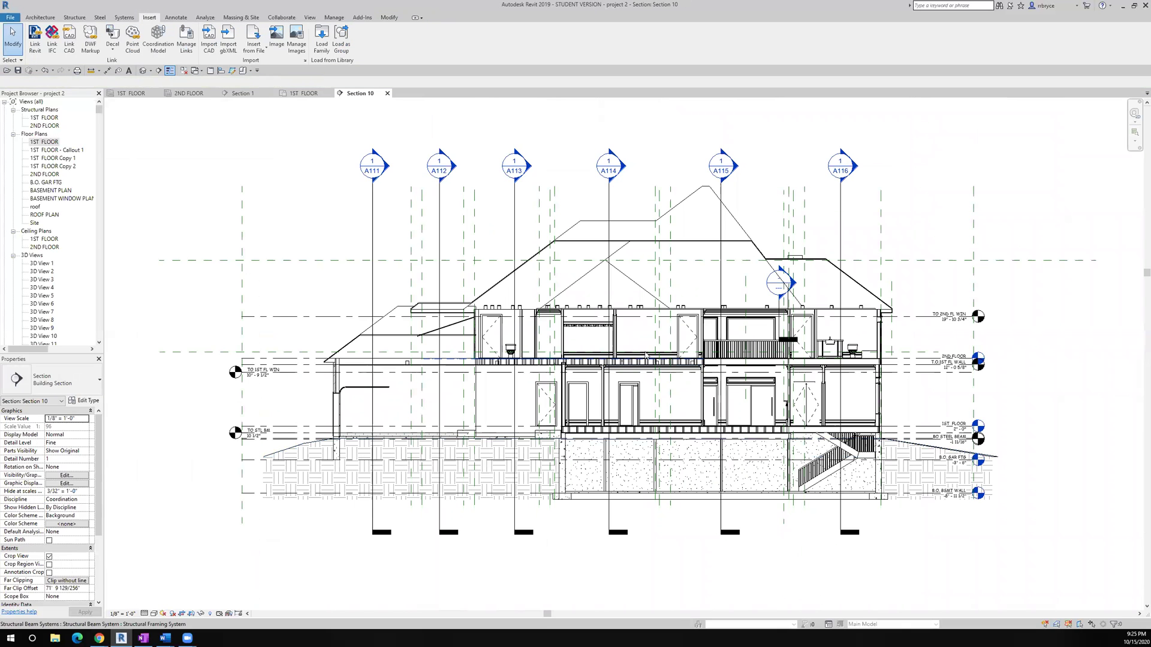
scroll(508, 367, "up", 7)
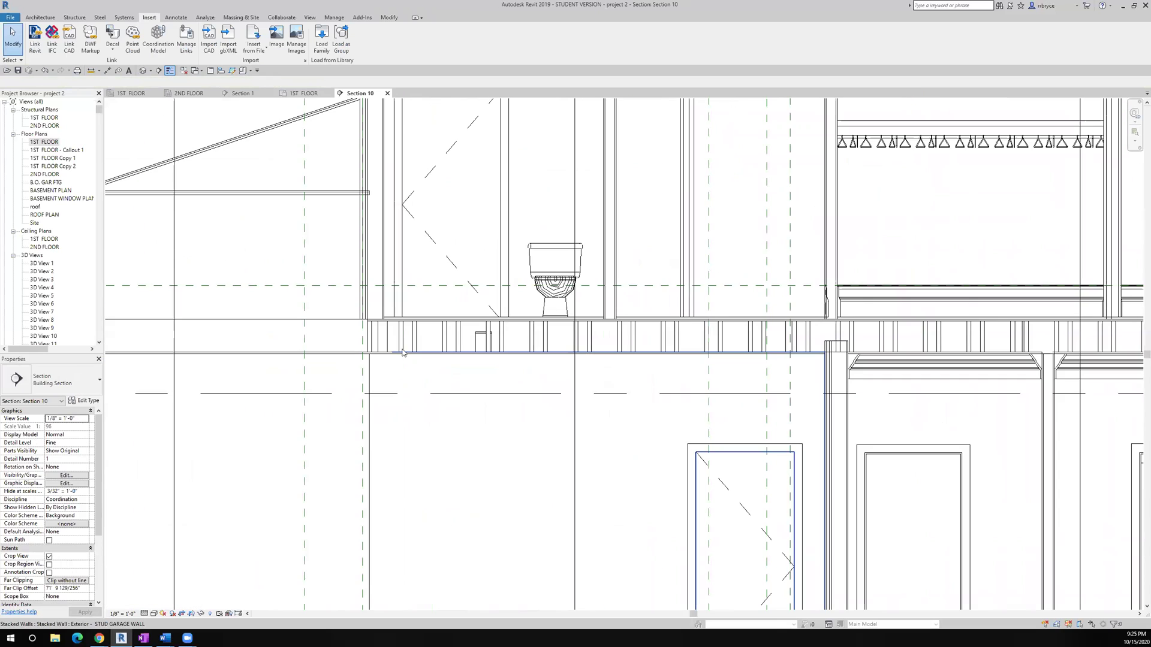
scroll(380, 330, "up", 2)
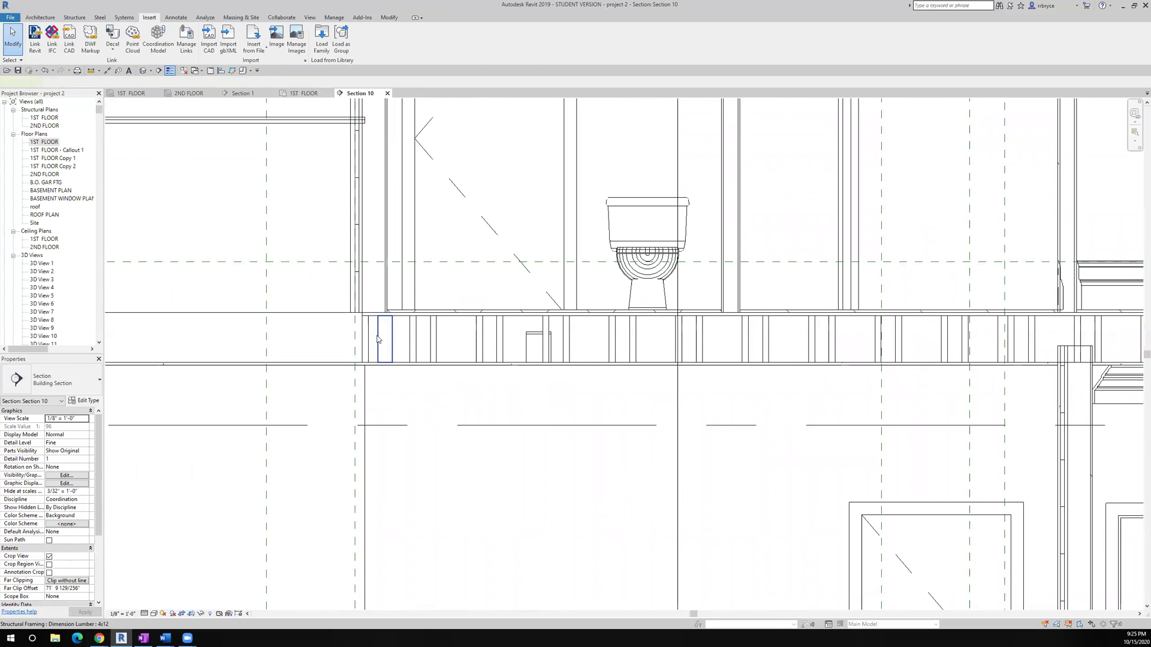
left_click(377, 339)
- Try aligning to the beam edge, cancel, and select the 4x12 beam in section
scroll(378, 336, "up", 2)
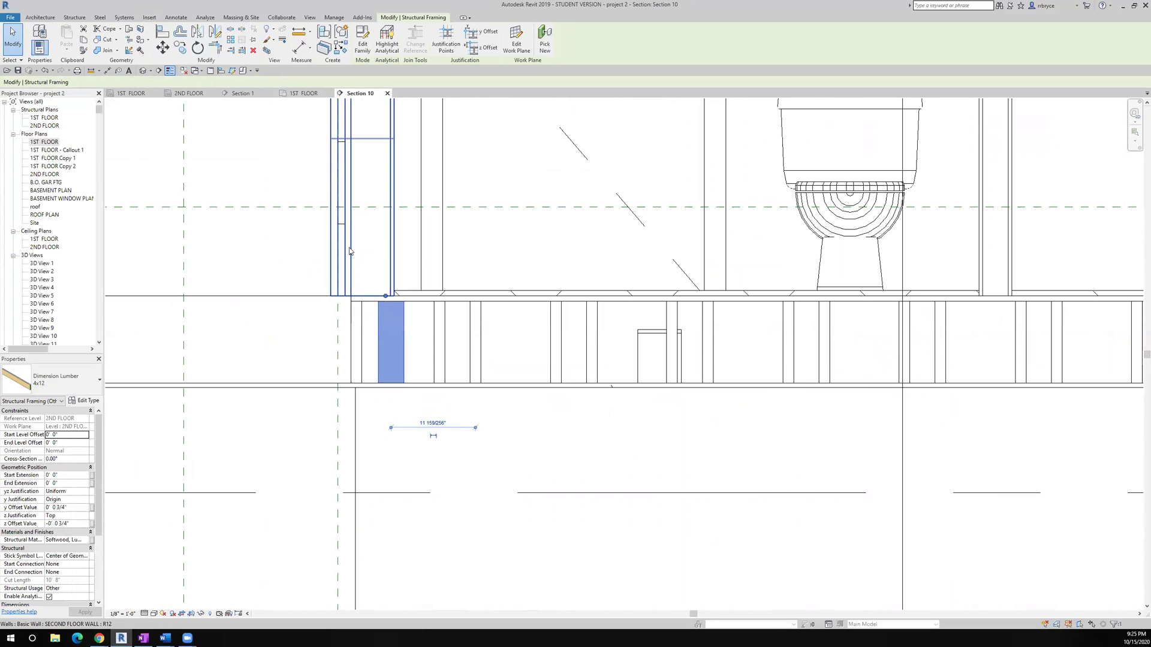
key("Escape")
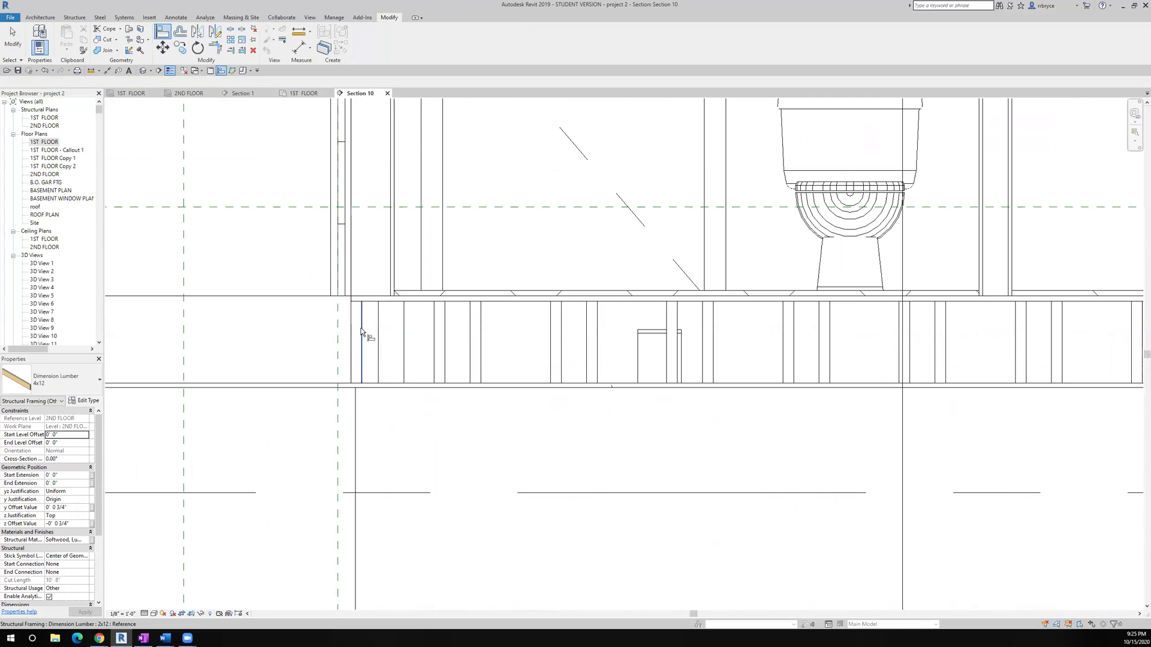
left_click(374, 337)
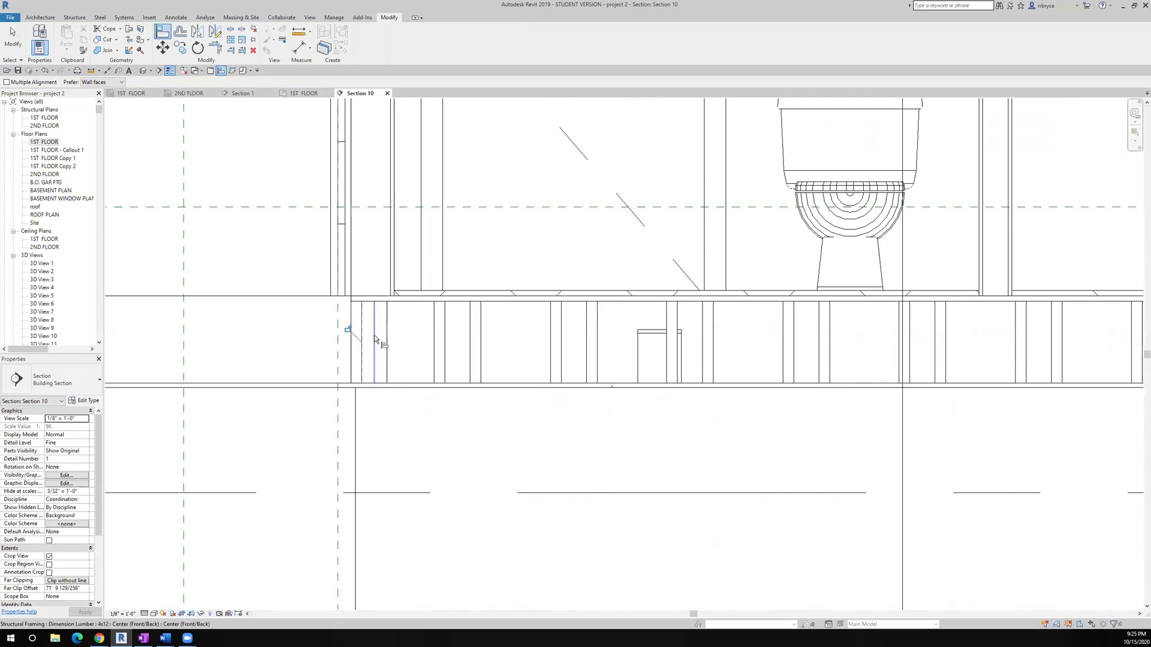
scroll(374, 336, "down", 4)
scroll(321, 285, "up", 4)
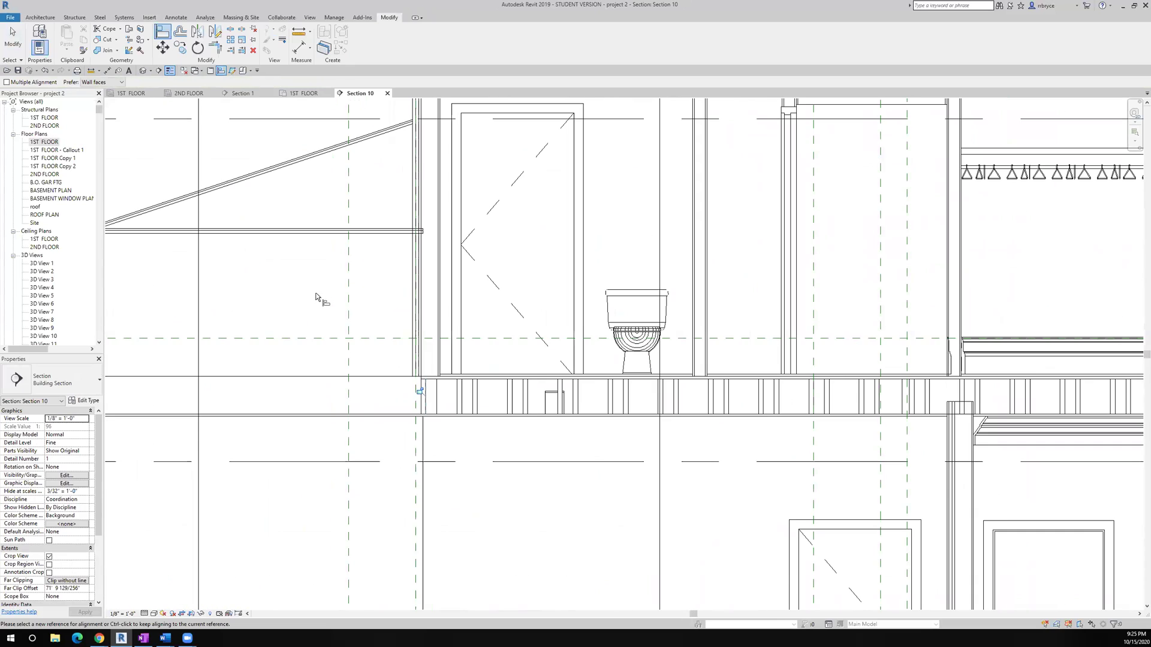
key("Escape")
key("Escape")
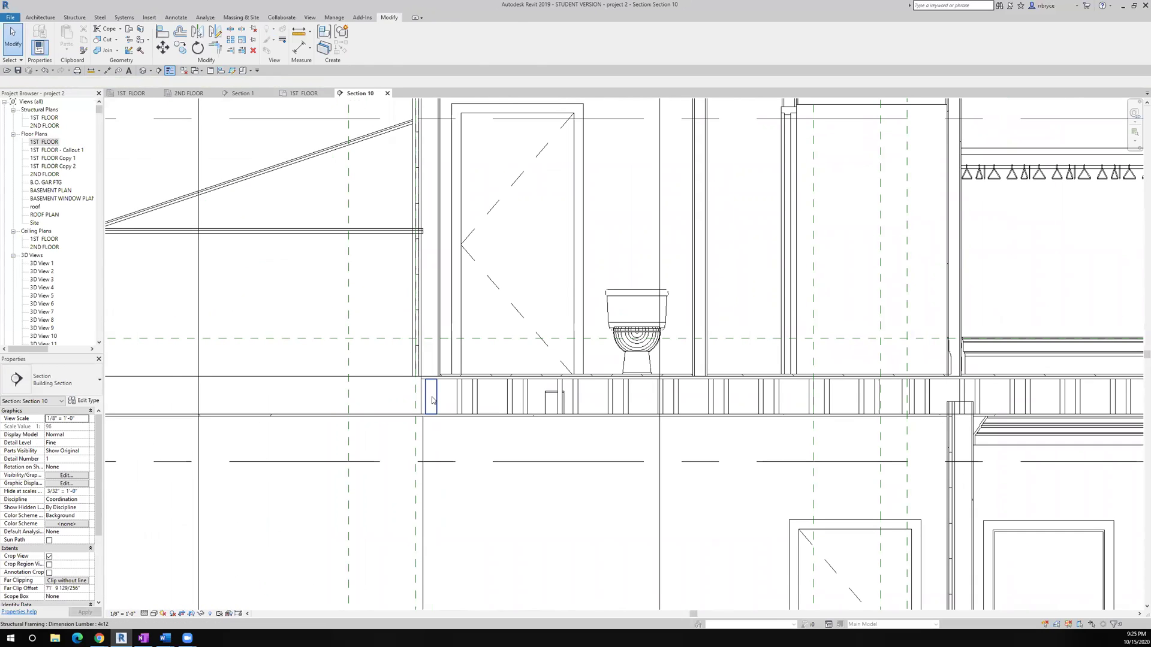
left_click(428, 389)
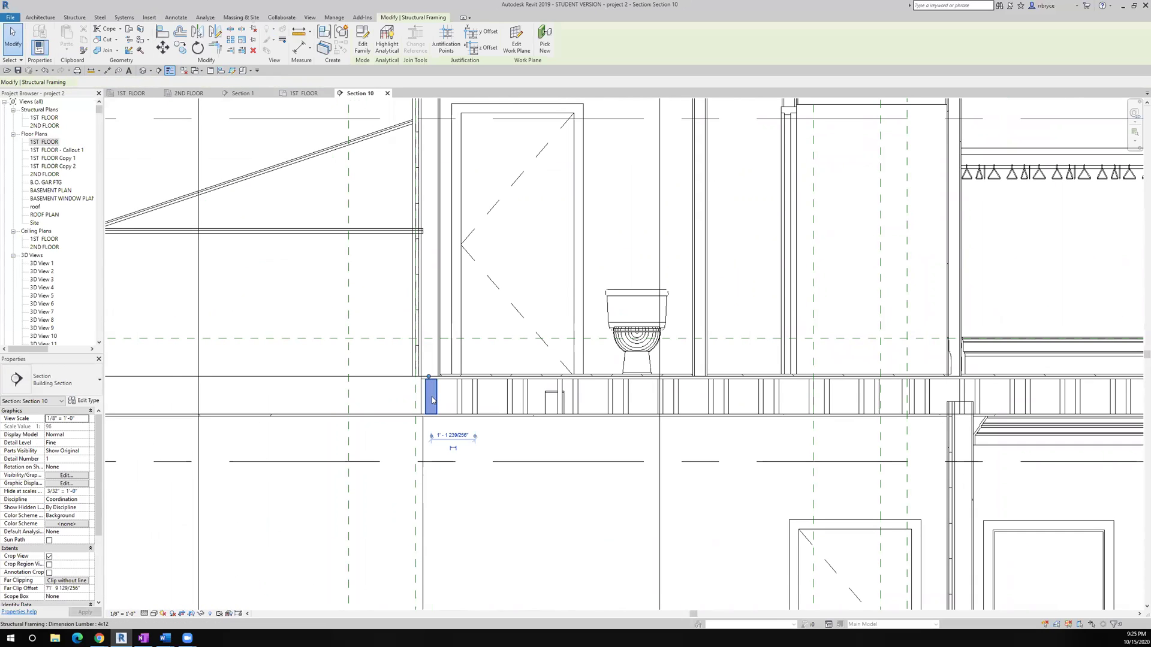
- Duplicate the 4x12 type as a new 6x12 Dimension Lumber type with an updated width b
left_click(82, 401)
left_click(1009, 127)
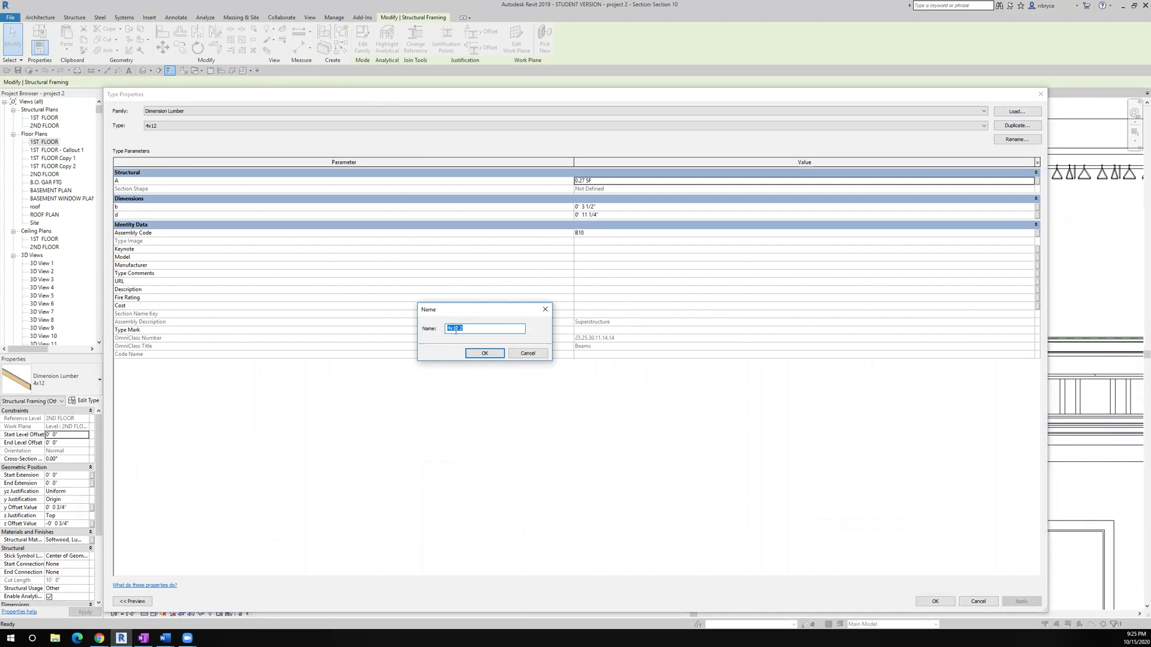
left_click(449, 330)
type("6")
double_click(461, 329)
left_click(484, 353)
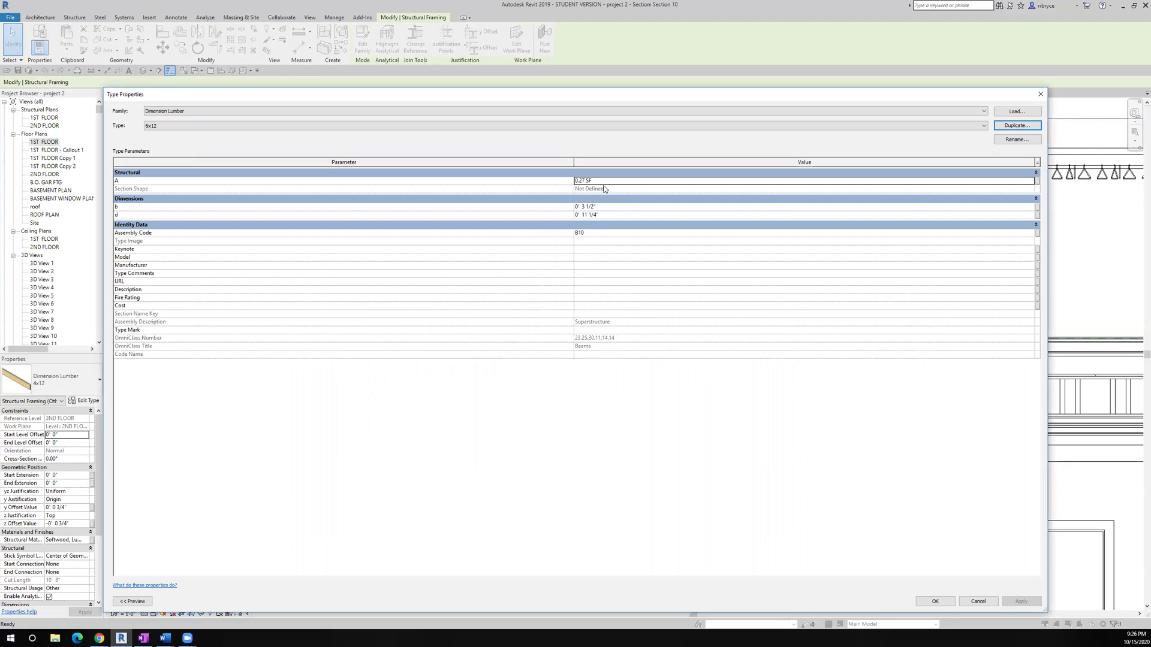
left_click(585, 207)
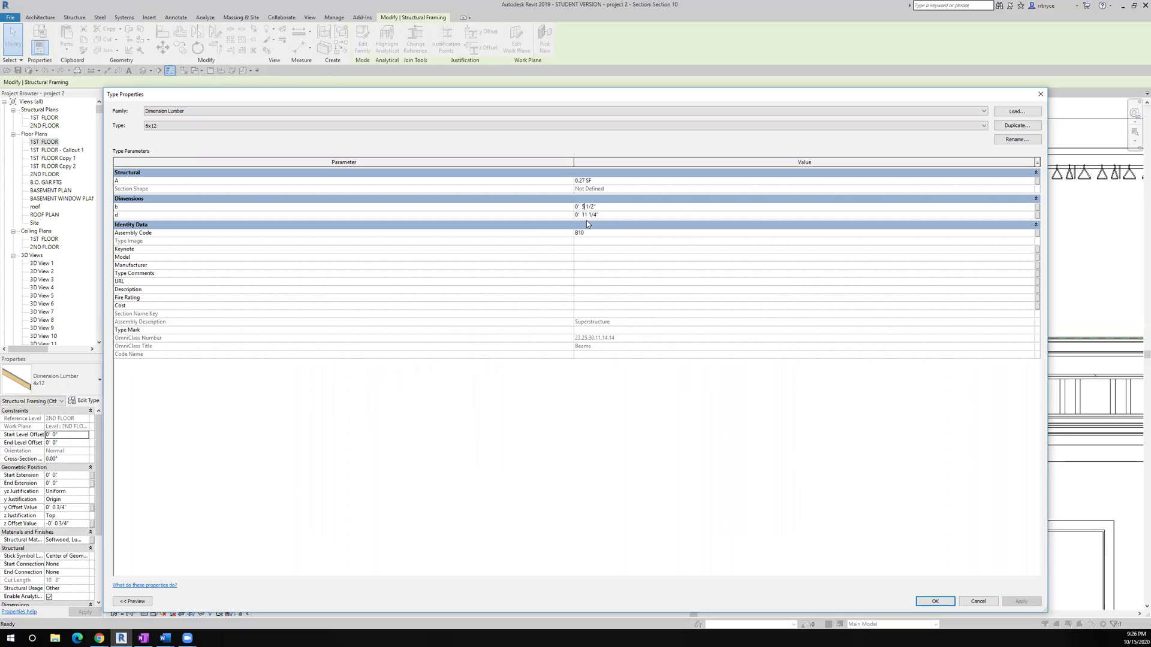
left_click(937, 600)
- Shift the 6x12 member right and align it to the stud line with AL
scroll(443, 406, "up", 5)
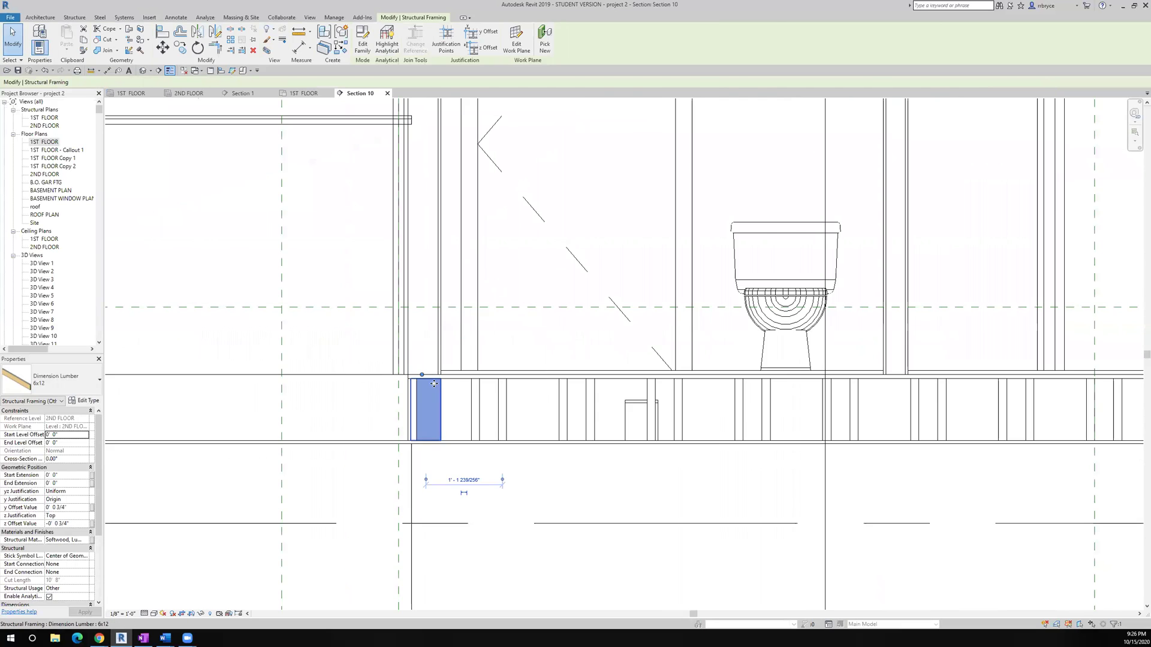
left_click_drag(443, 406, 471, 402)
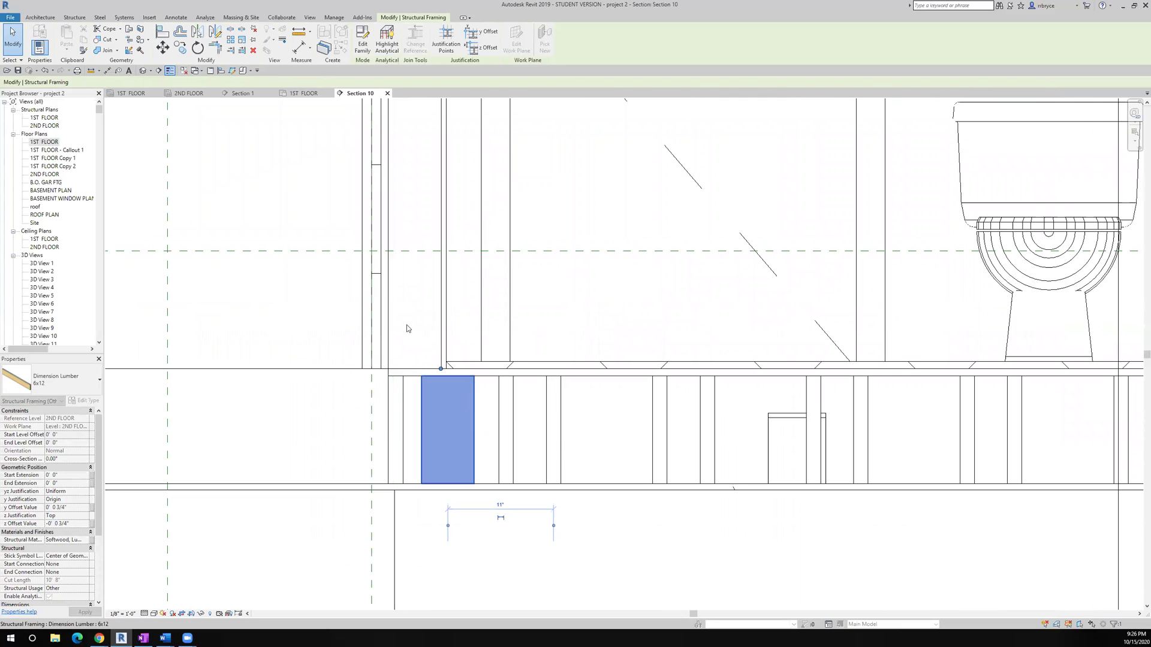
left_click(162, 32)
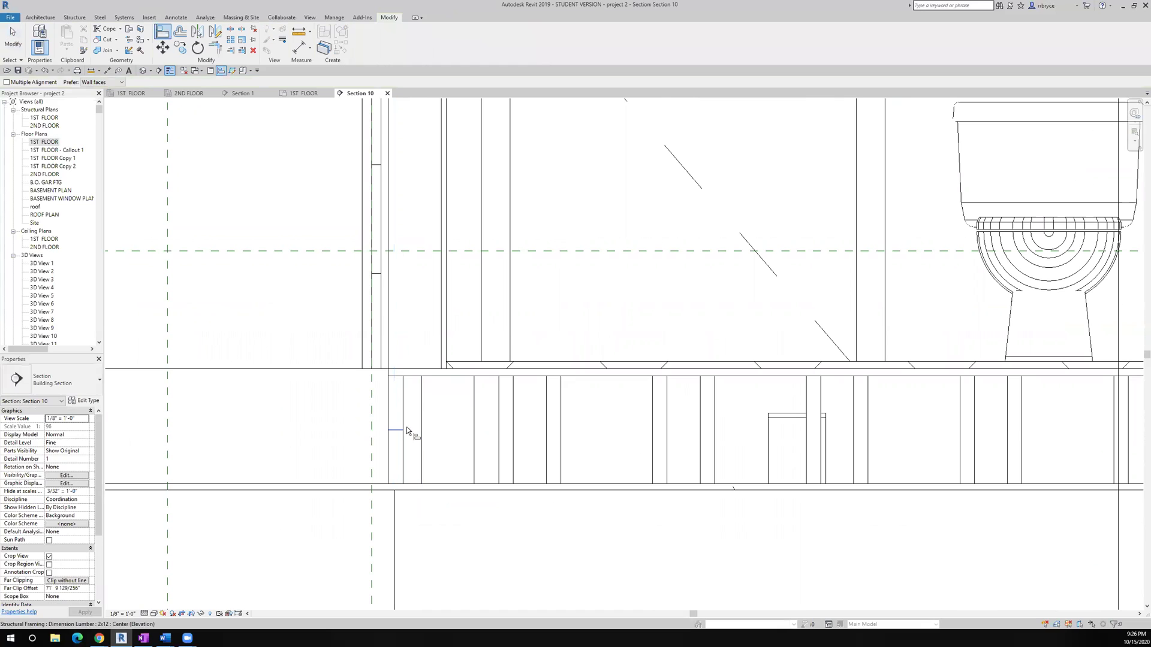
key("Escape")
key("Escape")
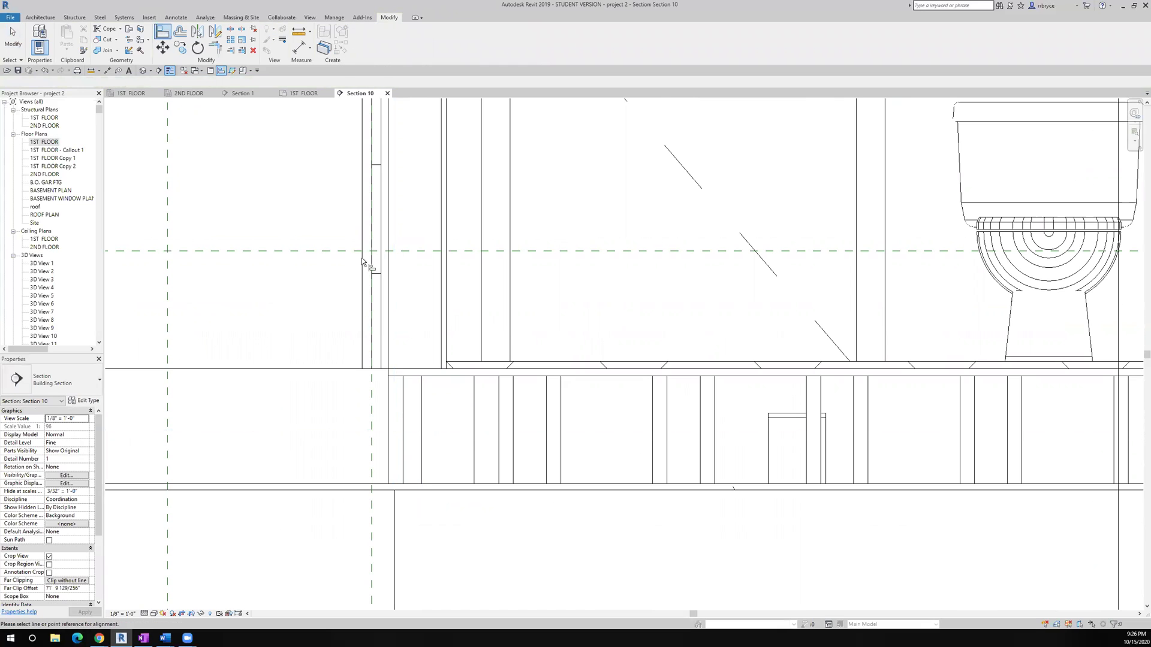
key("a")
key("l")
left_click(421, 411)
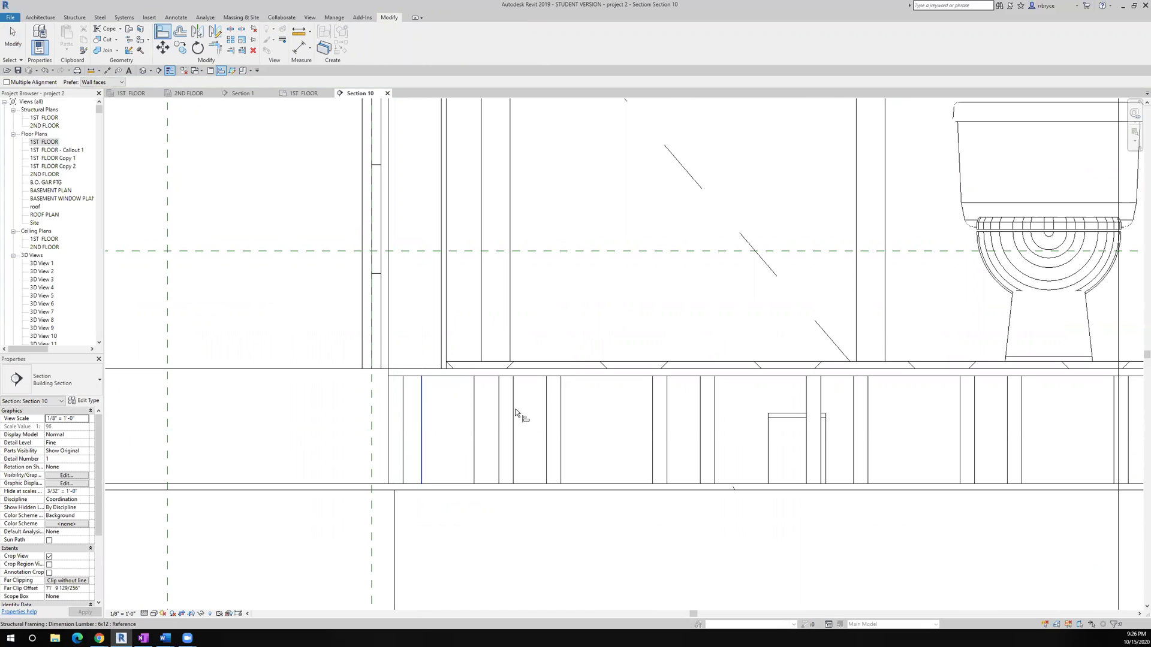
left_click(477, 423)
key("Escape")
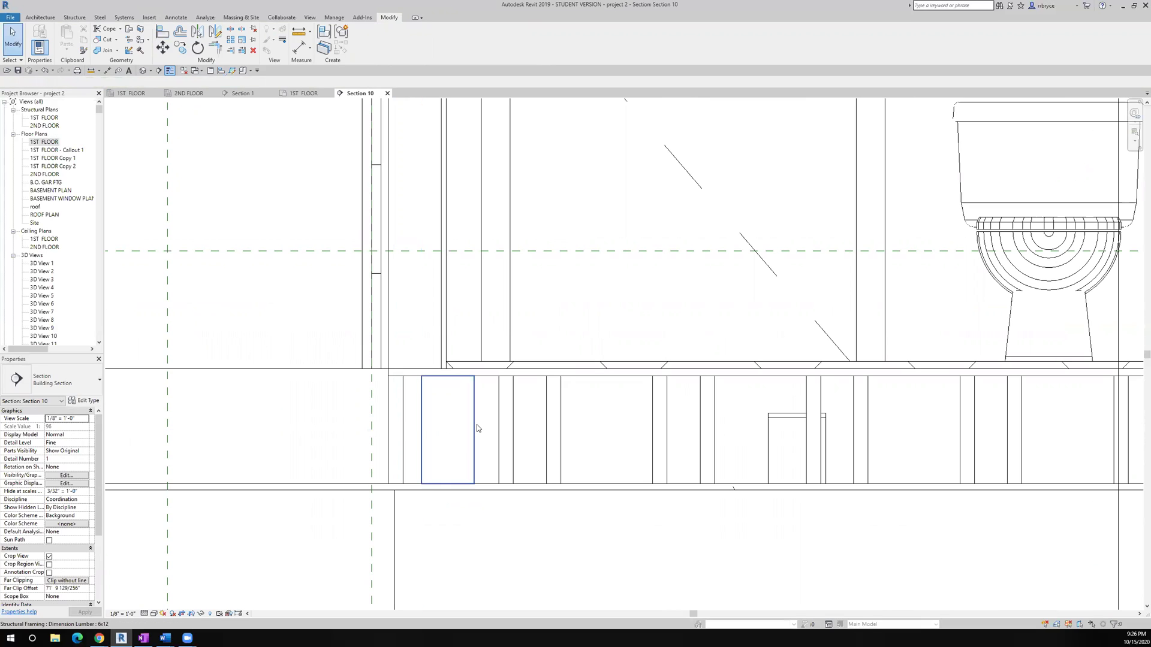
key("Escape")
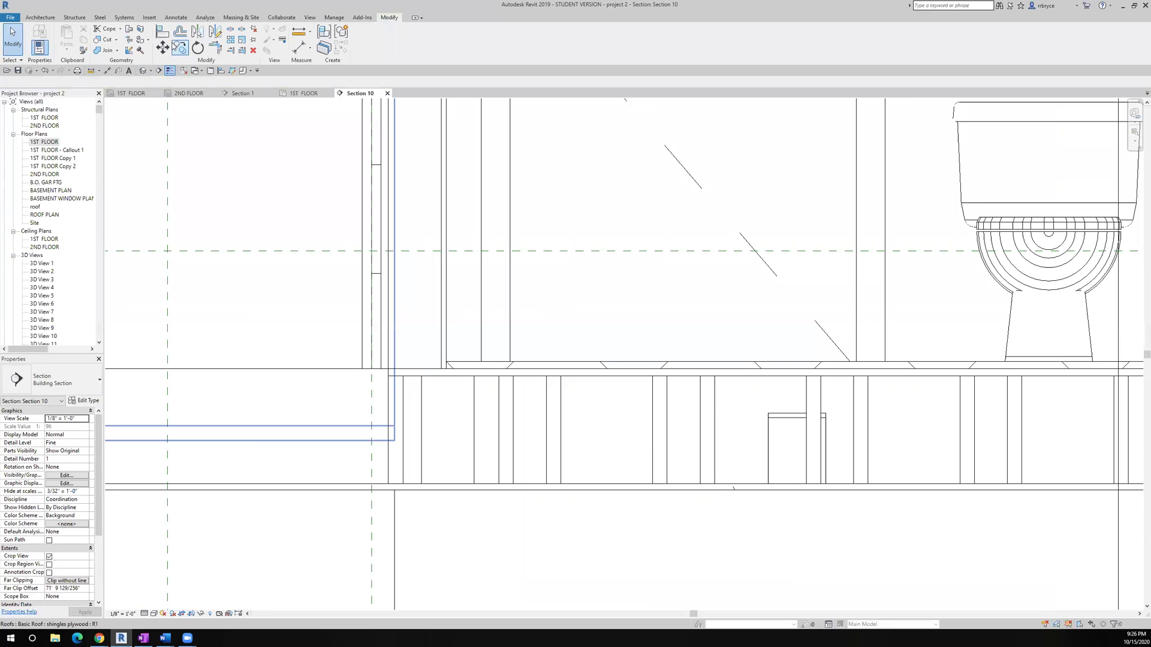
- Align the other 6x12 member to the wall edge with AL
key("a")
key("l")
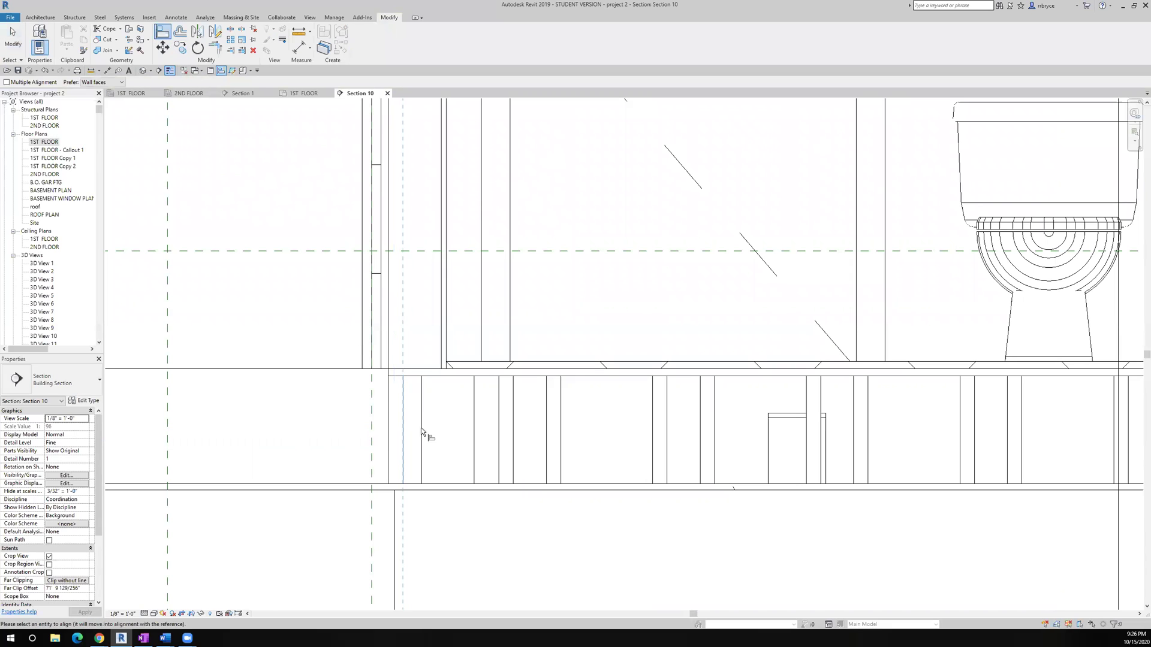
left_click(388, 416)
left_click(442, 438)
scroll(442, 439, "down", 5)
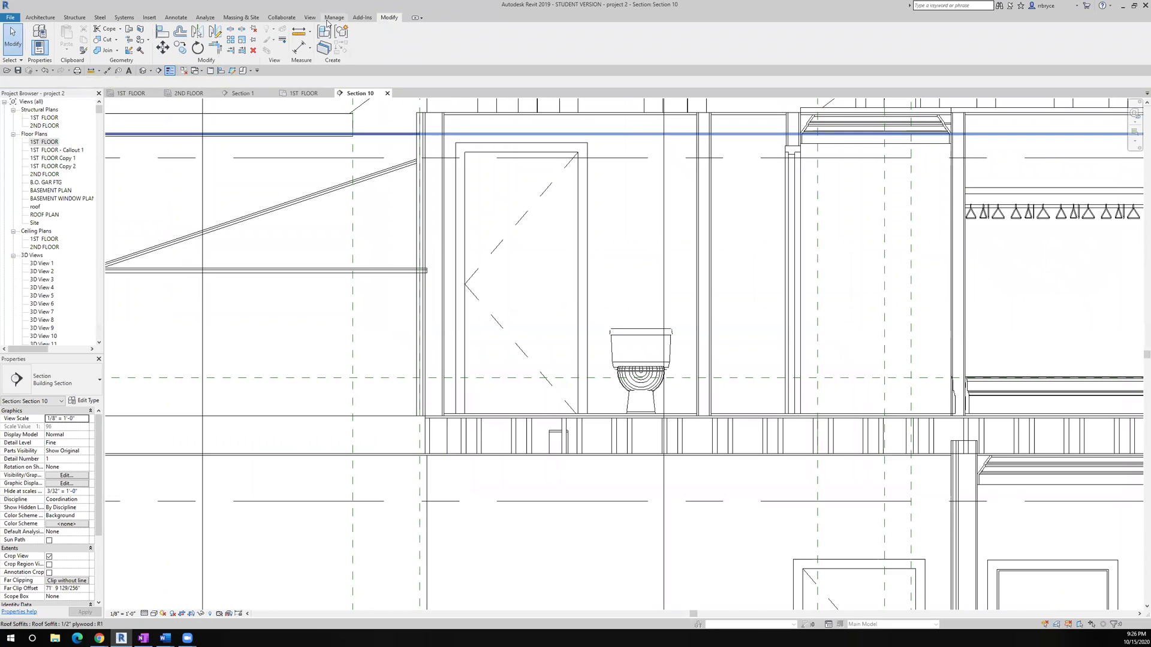
key("Escape")
- On the 2ND FLOOR plan, drag the 6x12 beam's end grip back to the garage wall corner
left_click(192, 96)
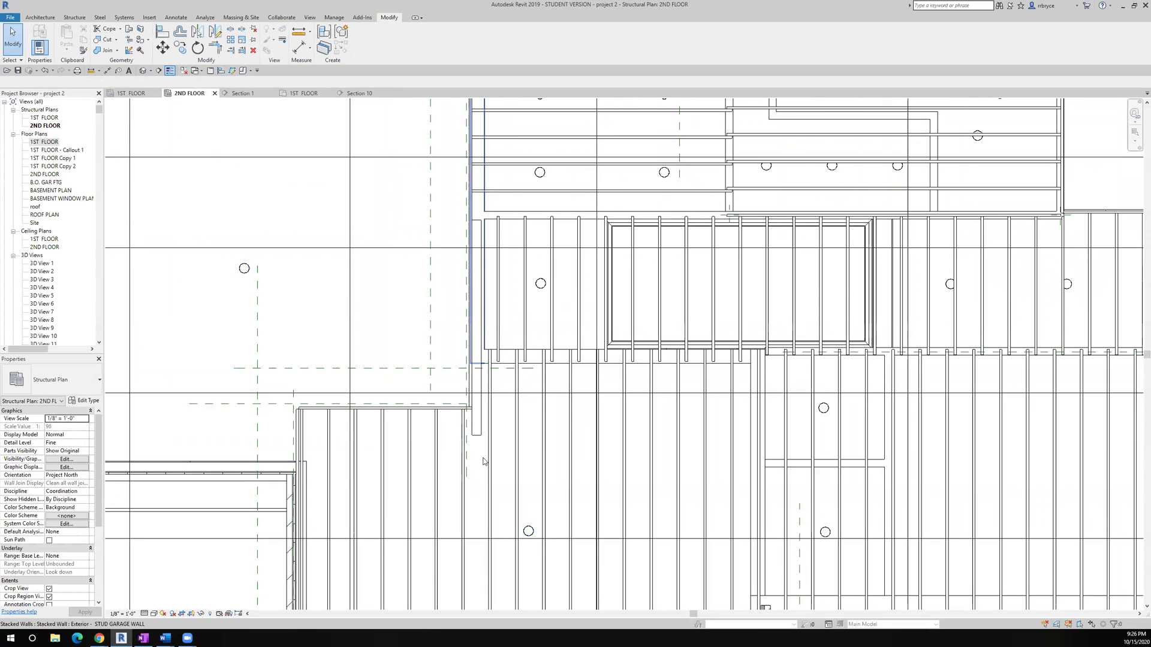
scroll(472, 432, "up", 3)
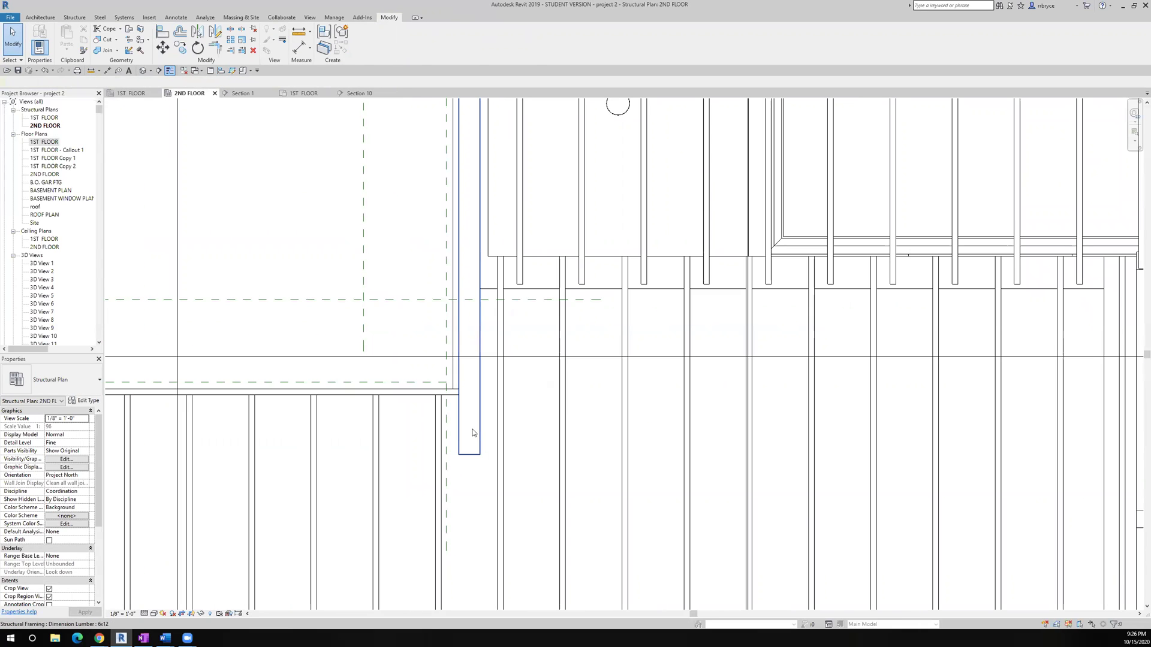
left_click(472, 433)
scroll(472, 433, "up", 1)
left_click_drag(468, 461, 459, 388)
- Zoom and pan to check the shortened beam against the garage wall
scroll(462, 401, "down", 3)
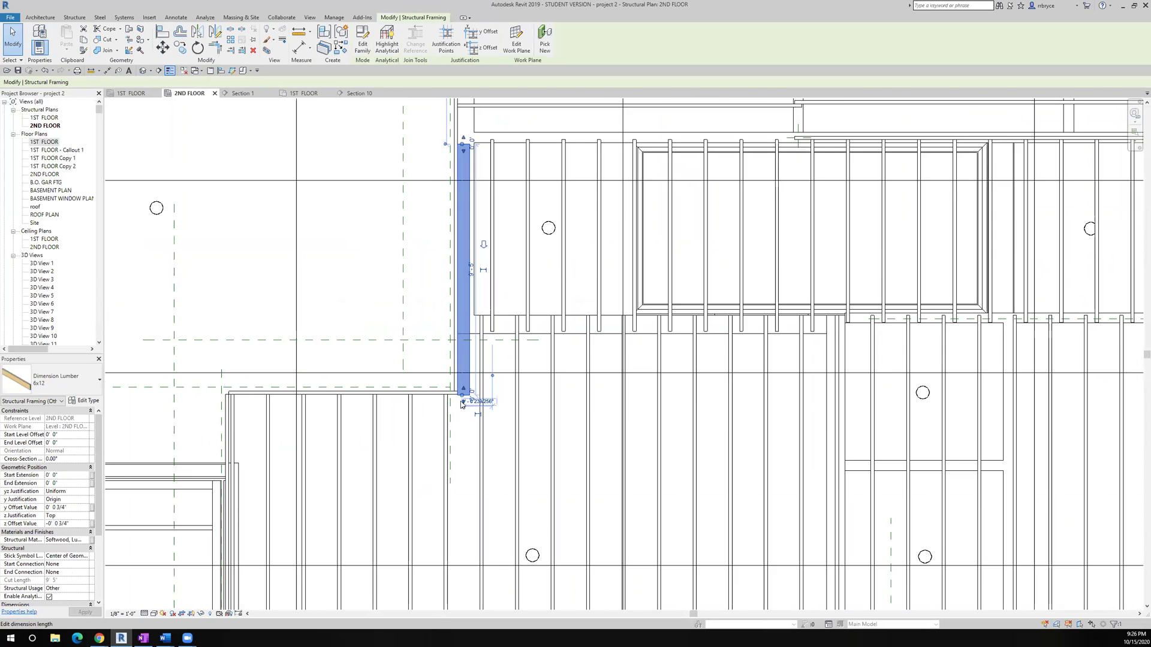
scroll(462, 404, "down", 4)
scroll(463, 403, "up", 5)
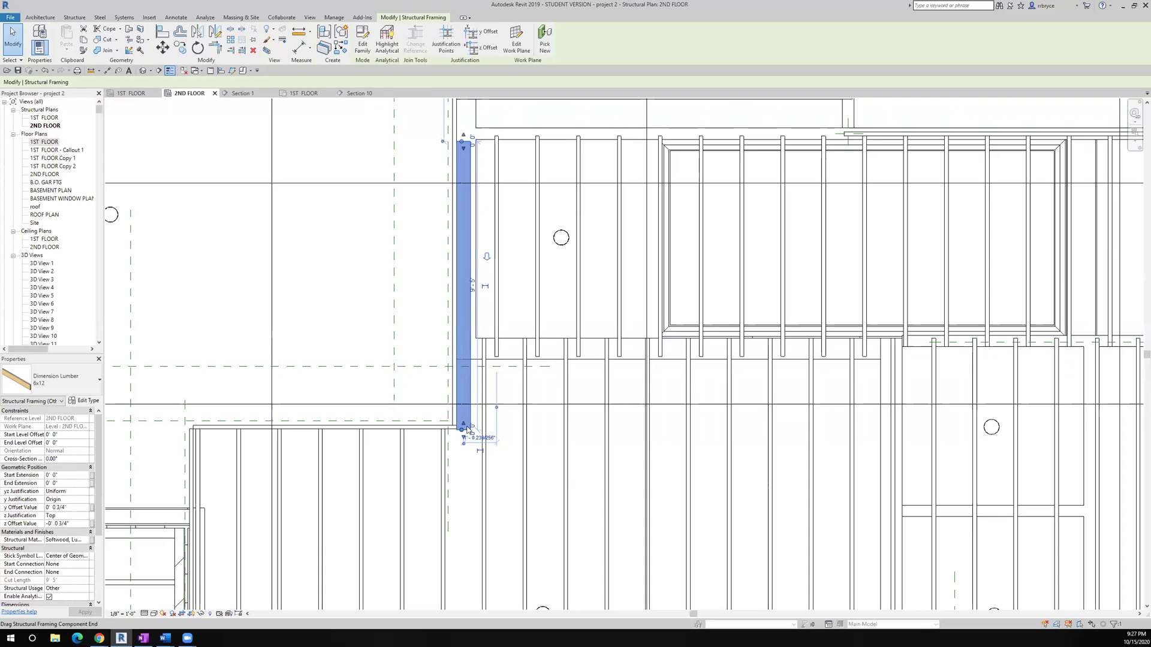
scroll(467, 430, "up", 1)
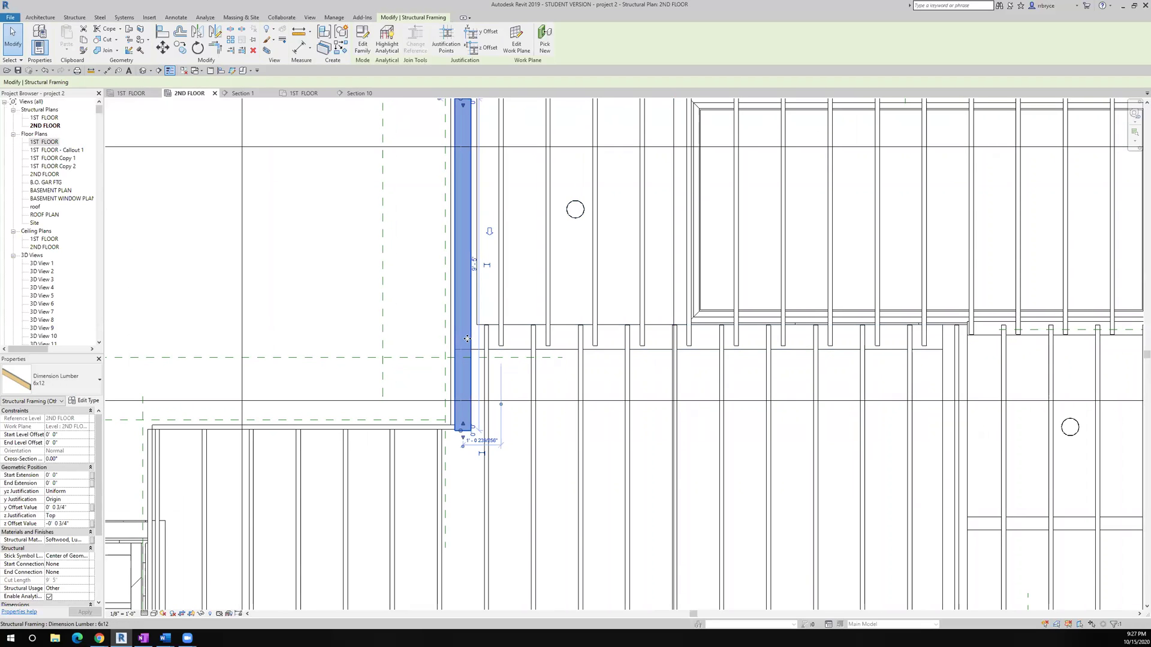
scroll(465, 440, "up", 3)
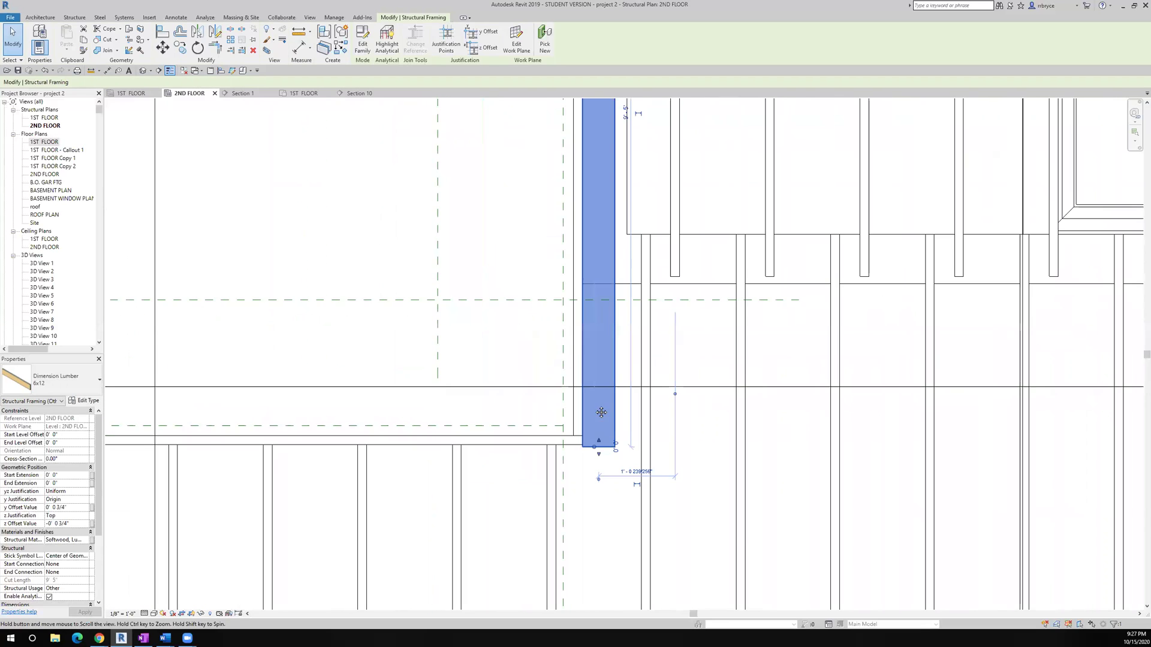
scroll(599, 420, "down", 4)
scroll(595, 419, "up", 3)
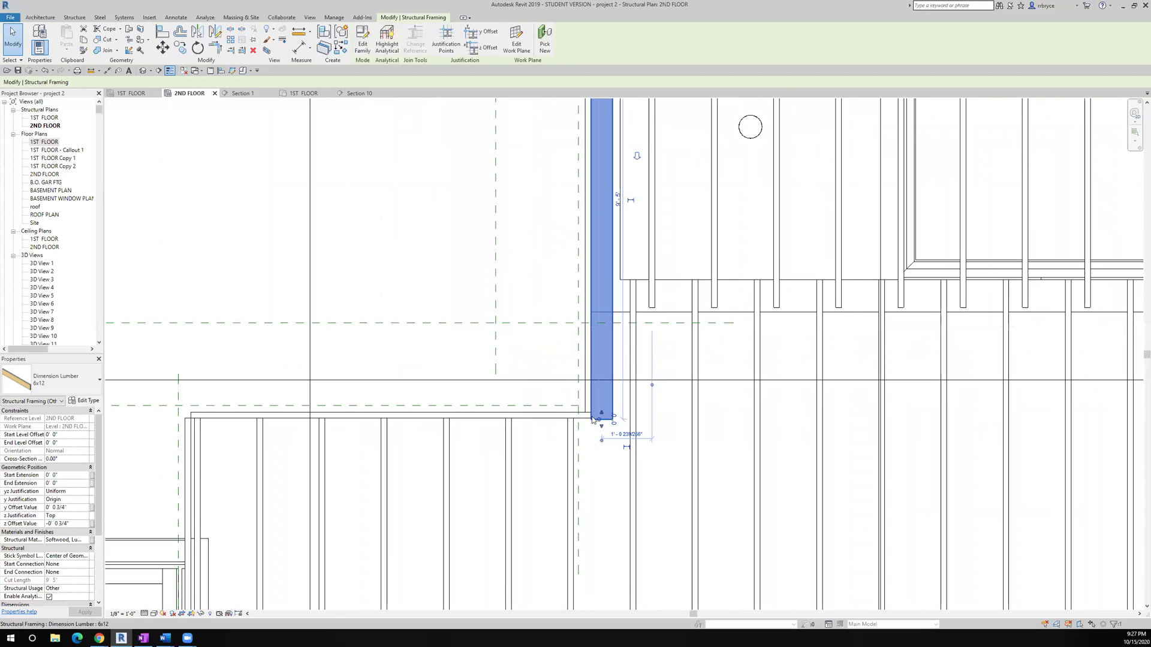
scroll(594, 419, "down", 2)
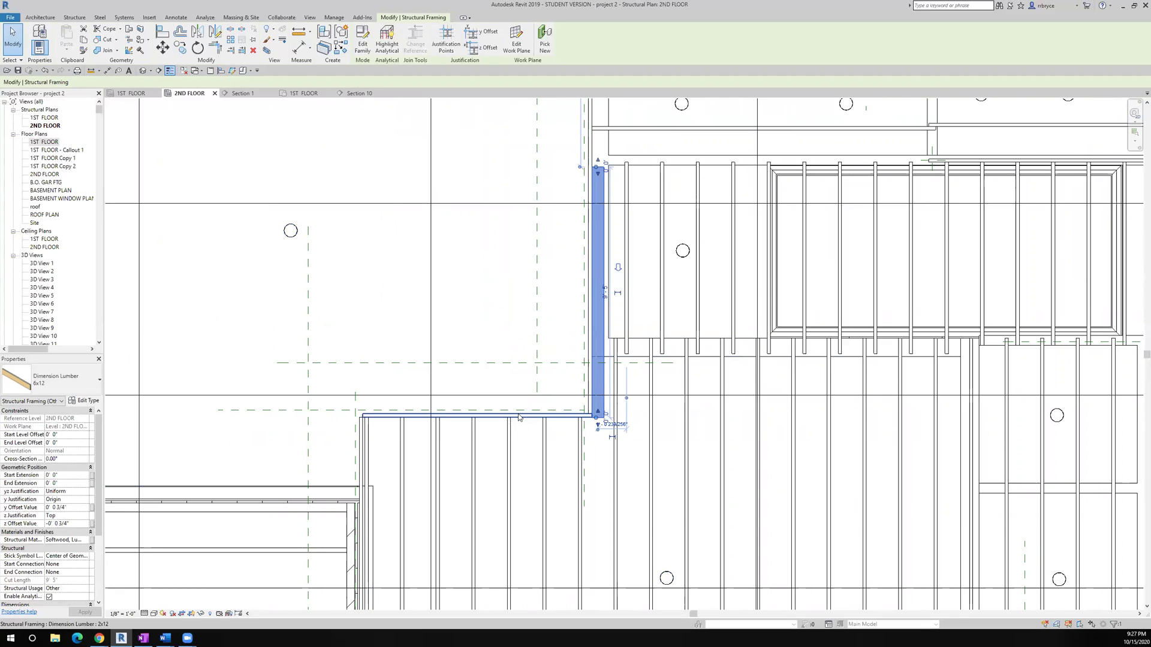
scroll(531, 395, "down", 2)
middle_click_drag(521, 398, 571, 401)
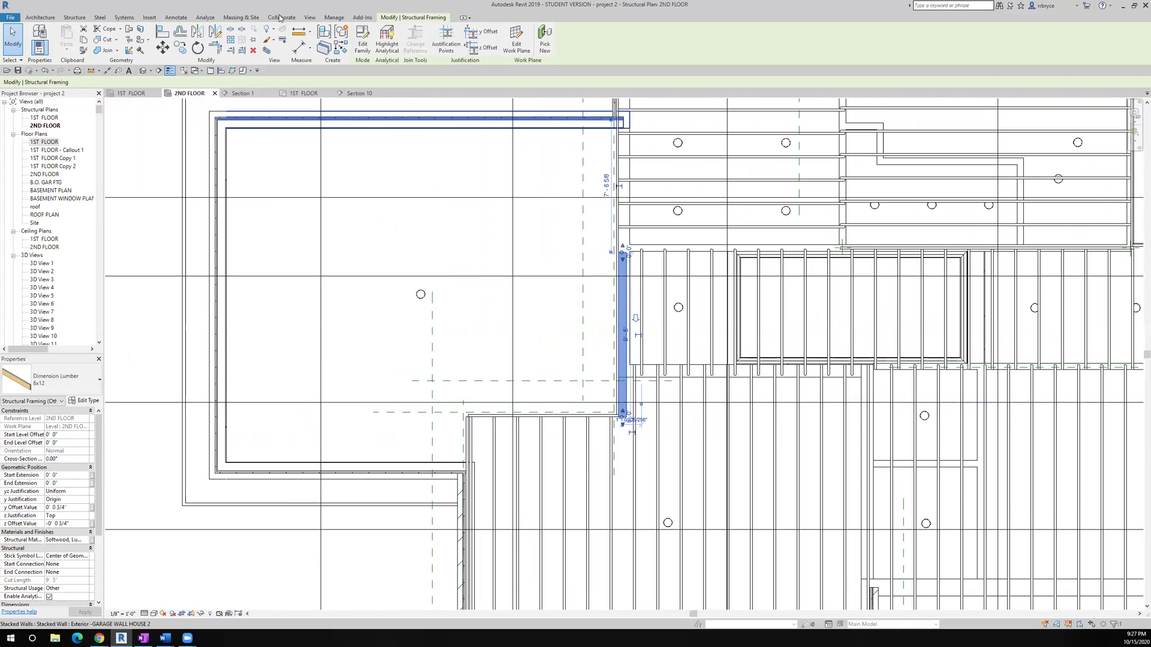
- Measure distances around the beam and garage wall with ME
key("m")
key("e")
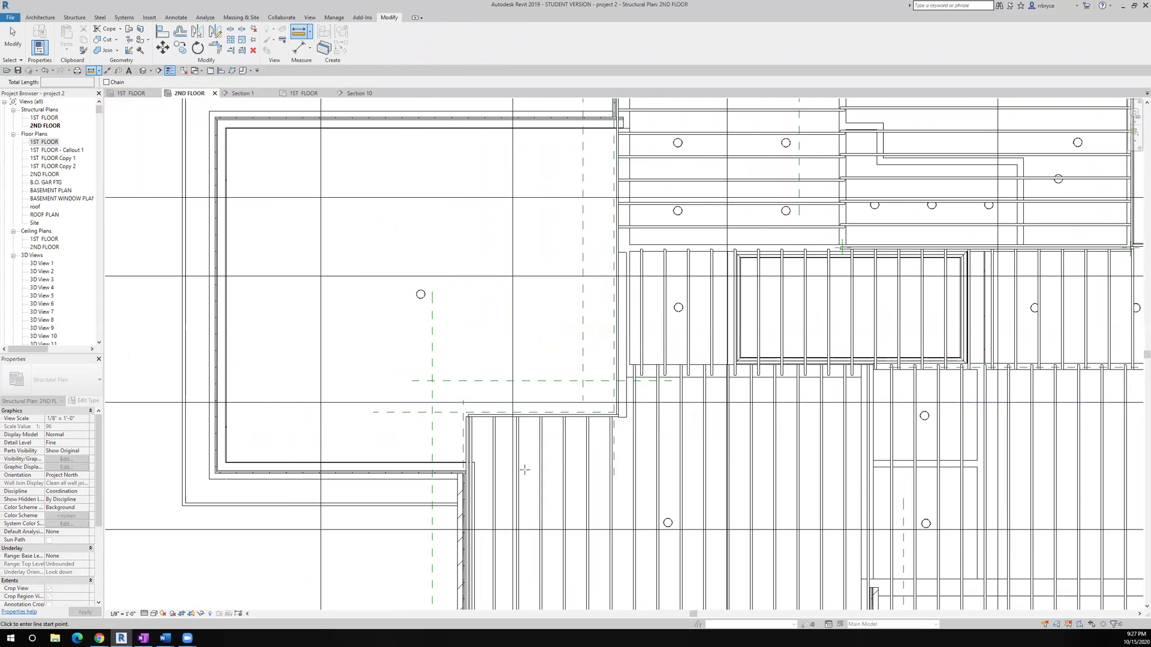
scroll(495, 482, "down", 2)
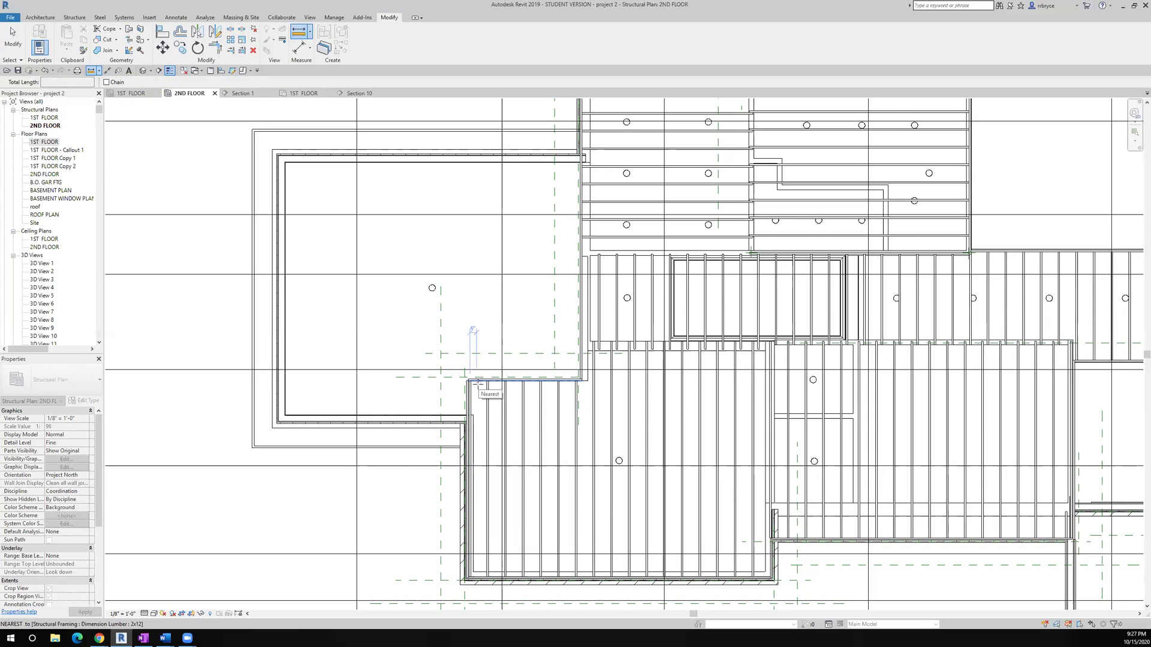
key("Escape")
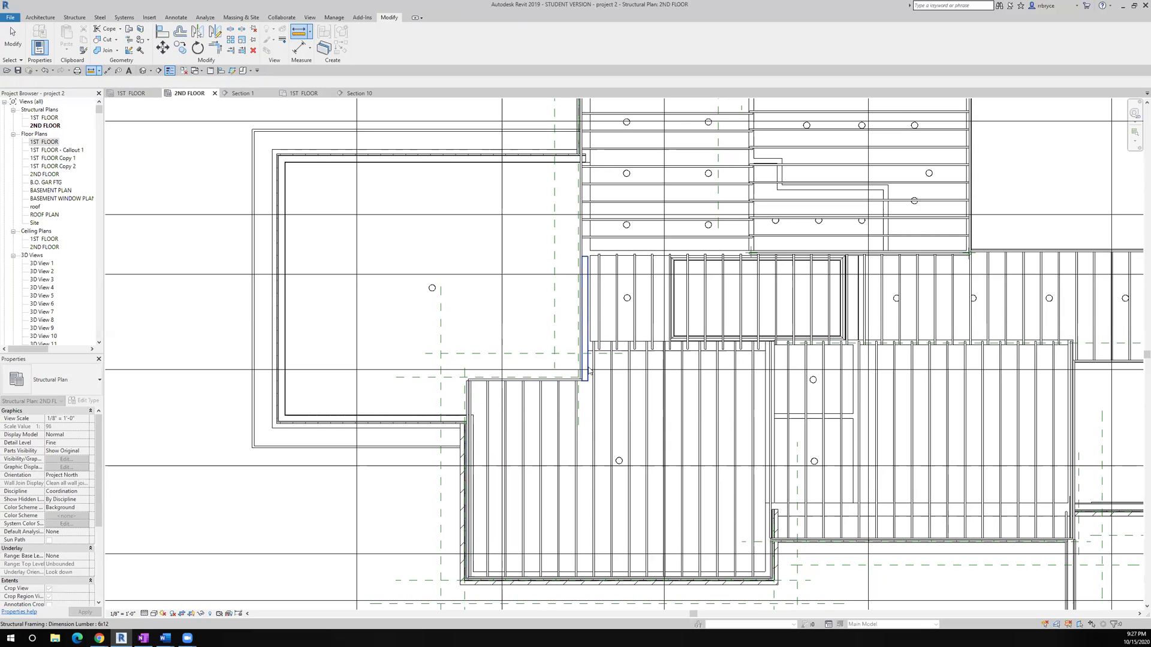
- Copy the 6x12 header beam to the lower joist framing's left edge along the garage wall
left_click(587, 370)
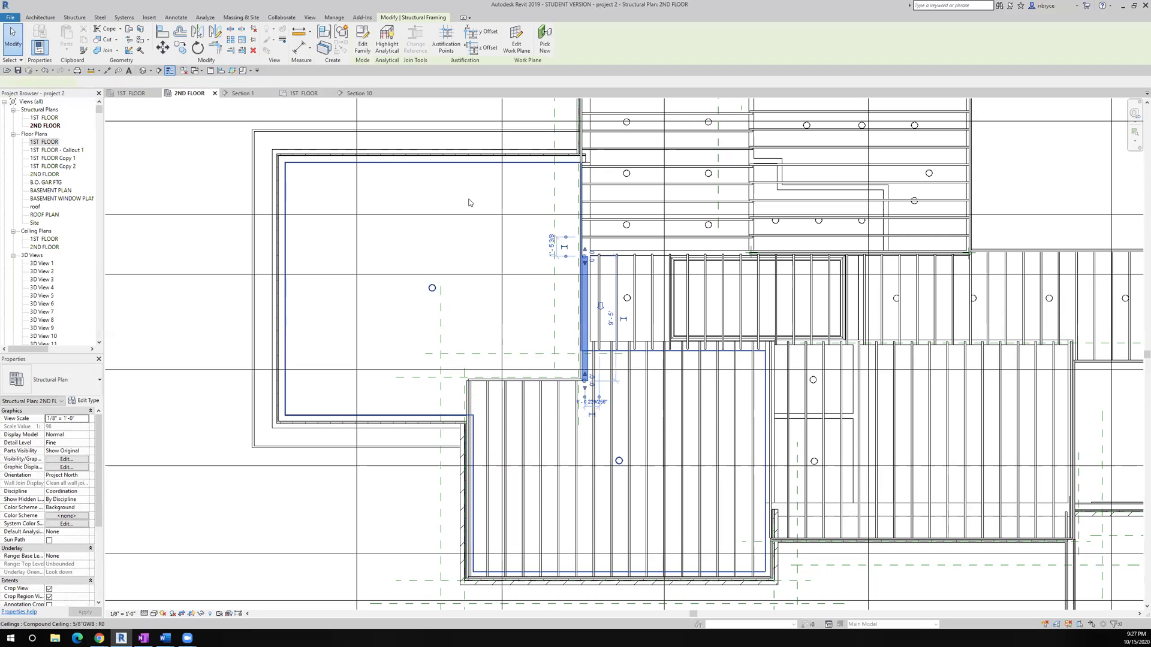
left_click(180, 48)
left_click(585, 378)
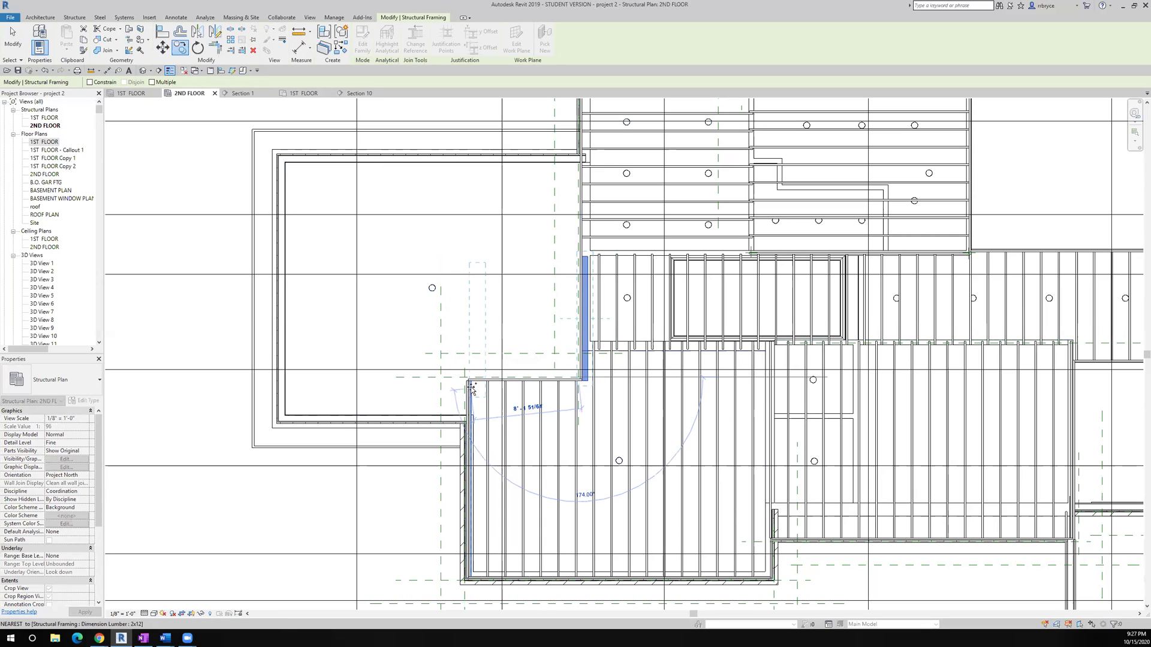
left_click(472, 468)
scroll(472, 468, "up", 5)
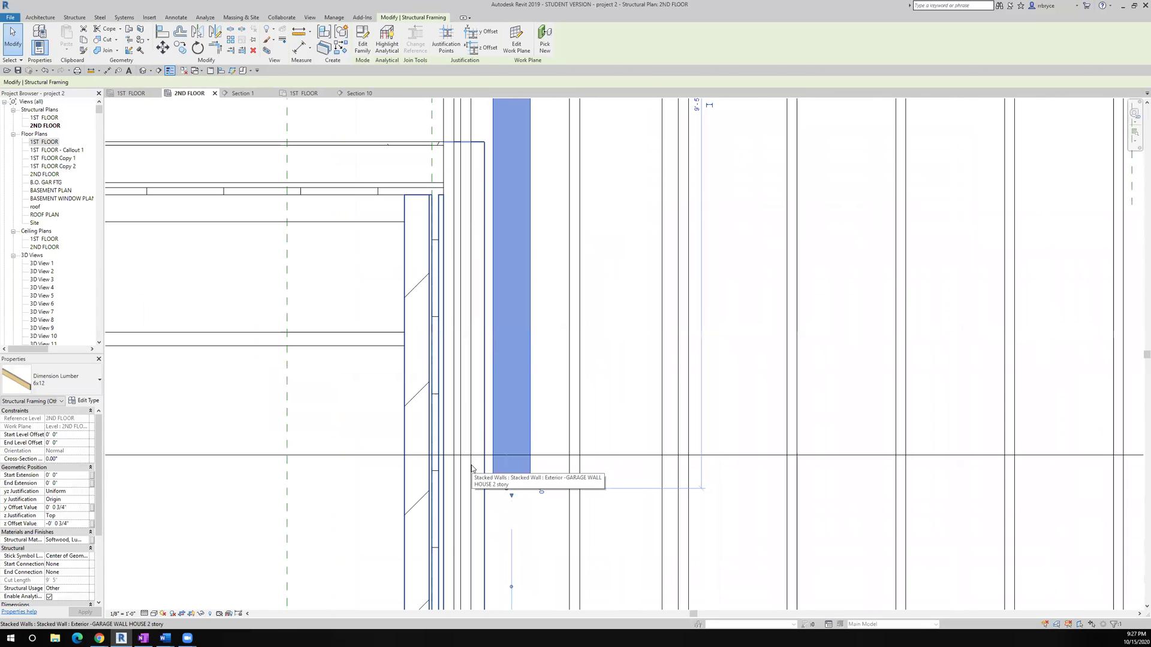
scroll(472, 469, "down", 8)
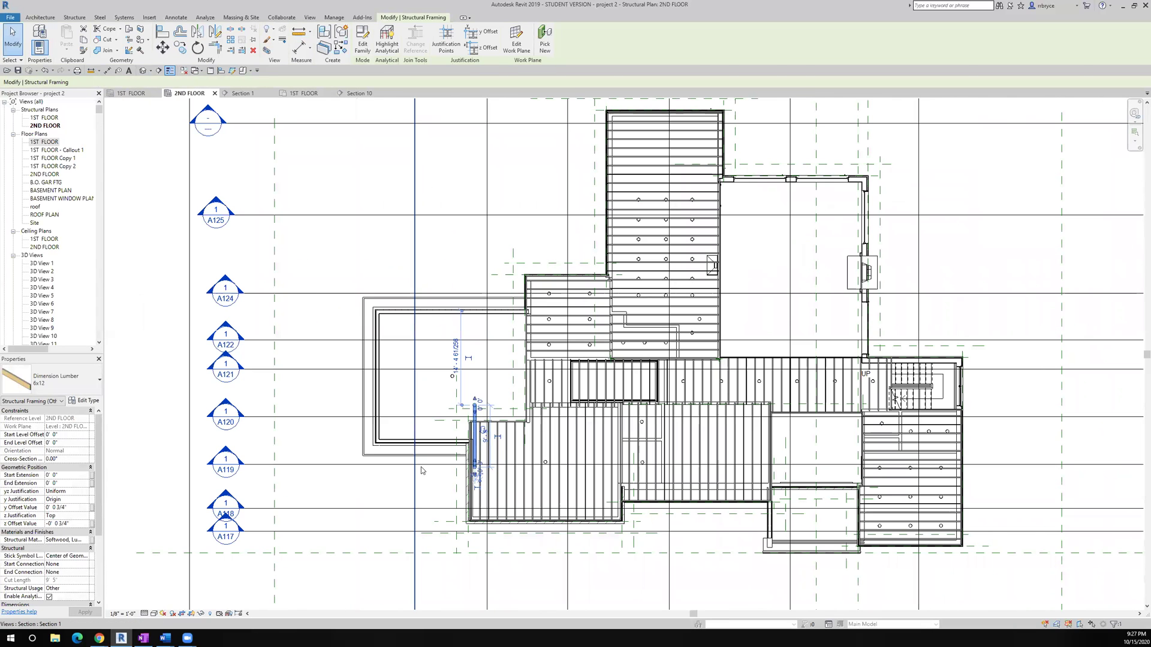
- Go to Section 9 and zoom to the 6x12 beam cut in the floor framing by the stacked garage wall
right_click(426, 464)
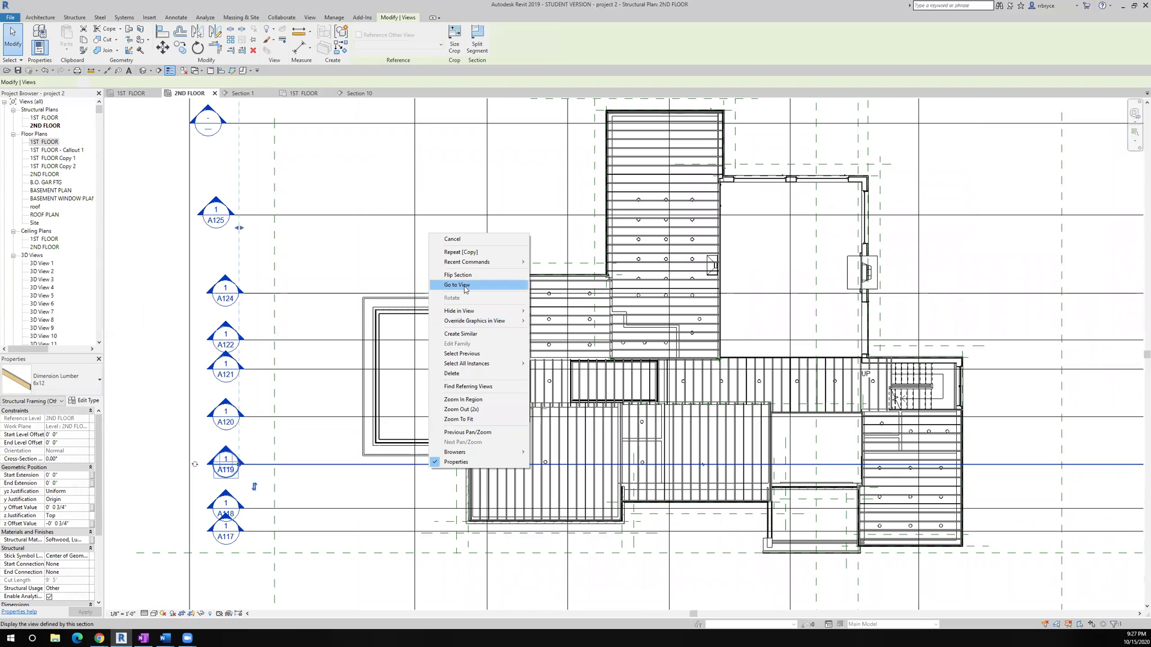
left_click(464, 286)
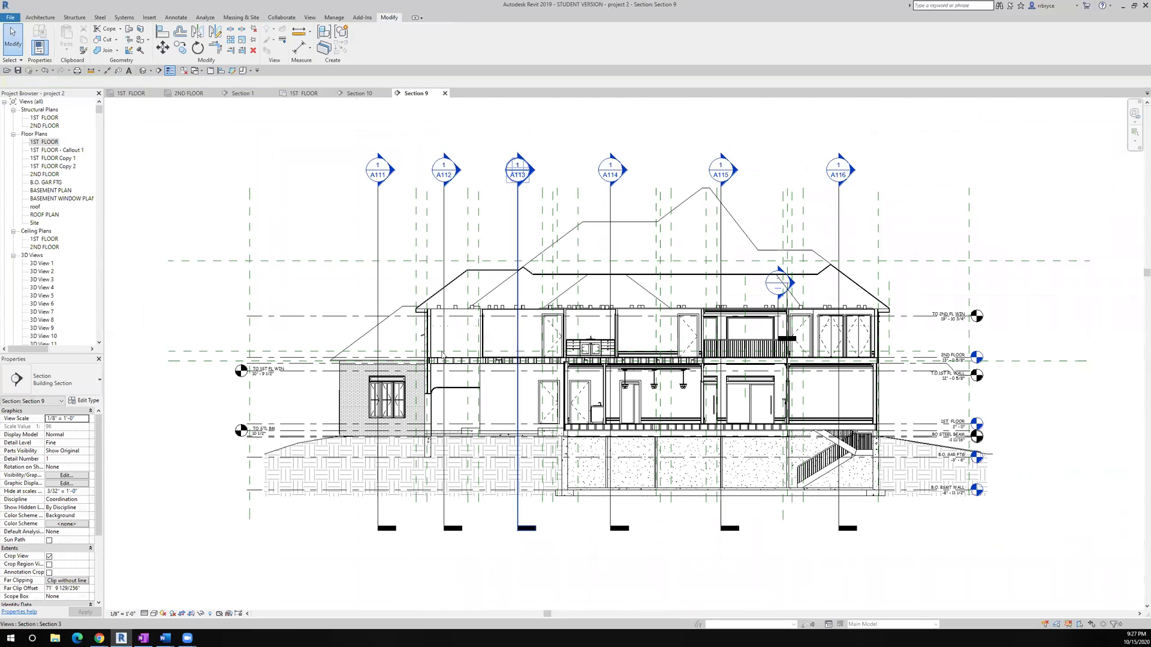
scroll(436, 364, "up", 4)
scroll(435, 366, "up", 5)
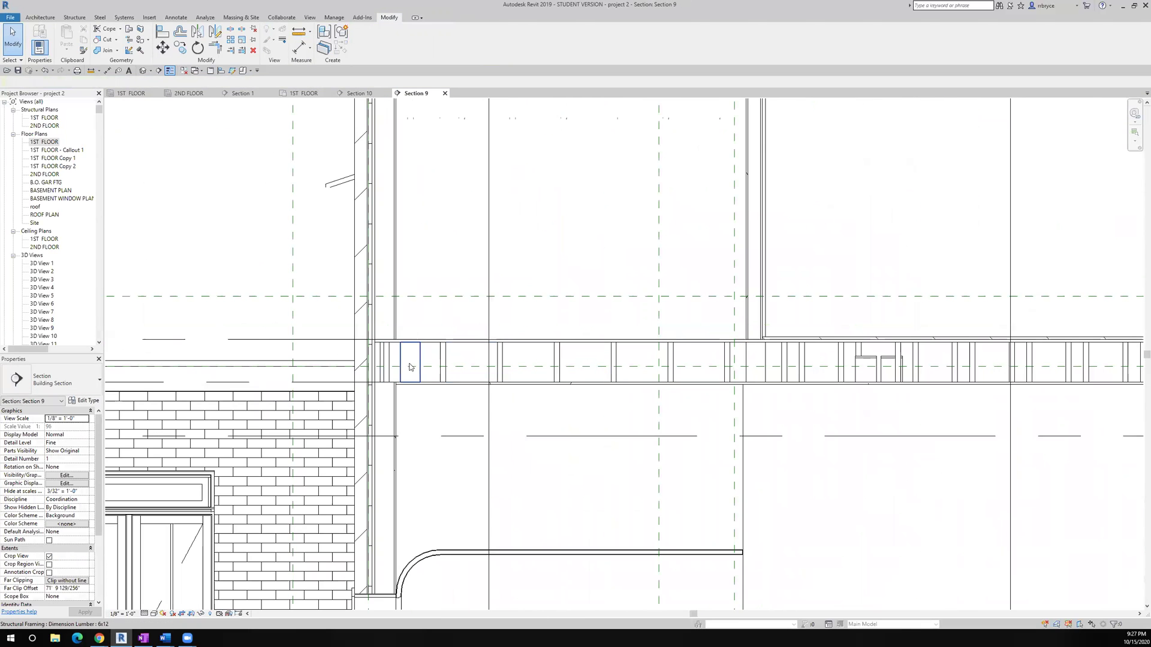
middle_click_drag(415, 375, 462, 381)
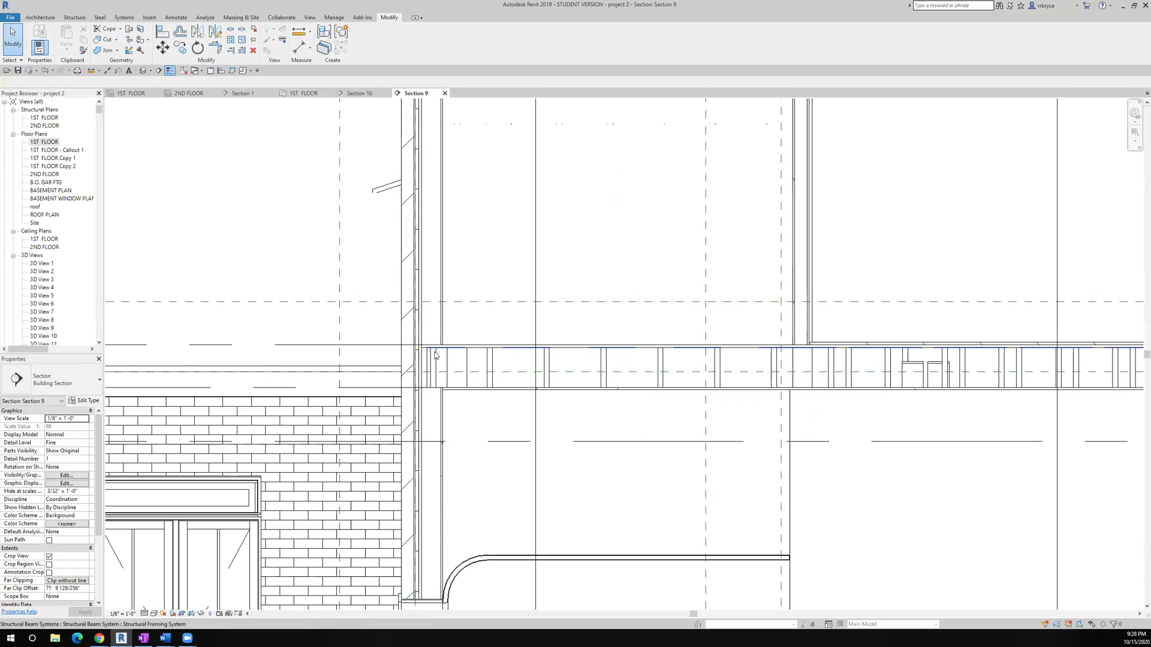
- Edit the floor beam system's boundary sketch in the Structural Plan: 2ND FLOOR view
left_click(439, 352)
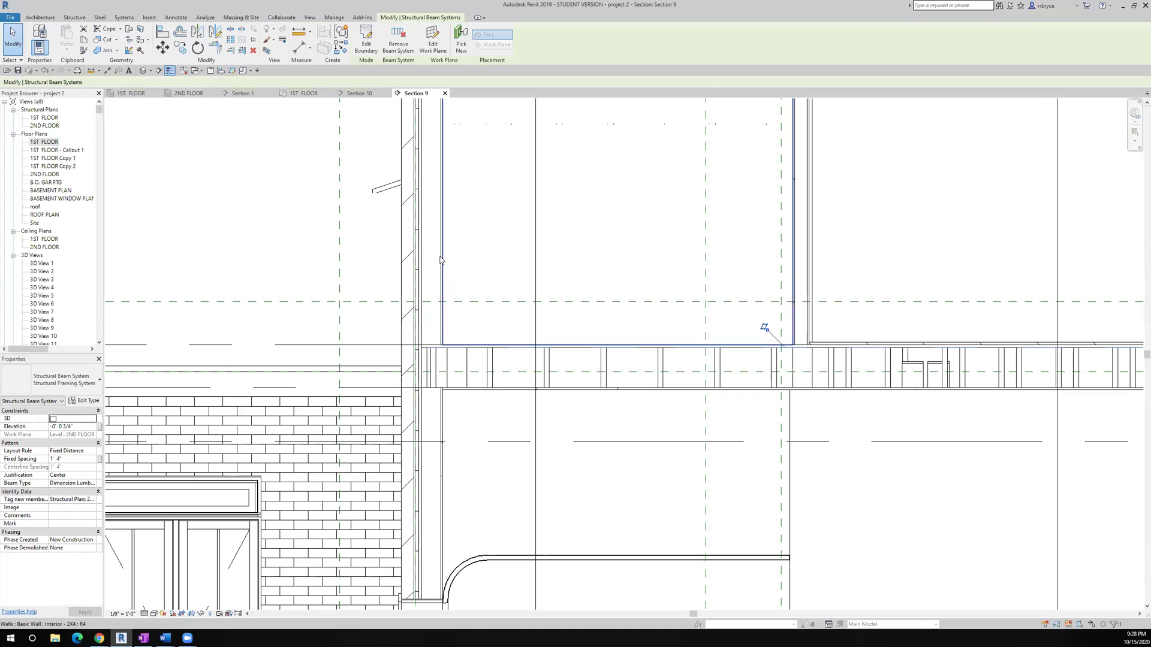
left_click(371, 45)
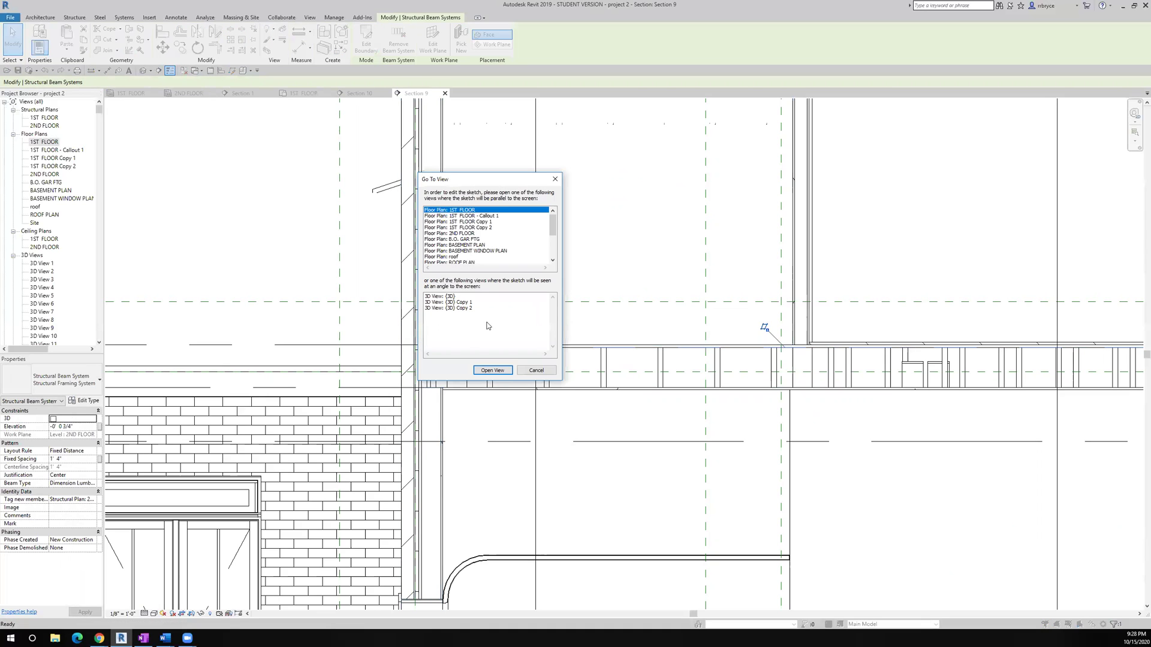
scroll(464, 276, "down", 3)
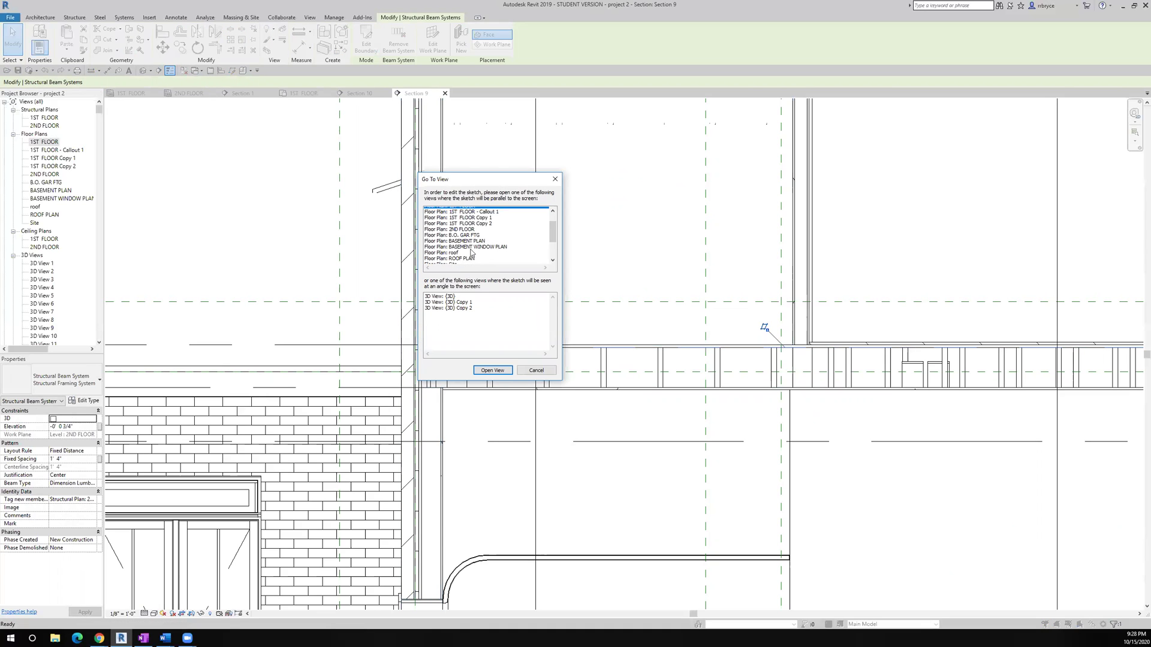
left_click(456, 258)
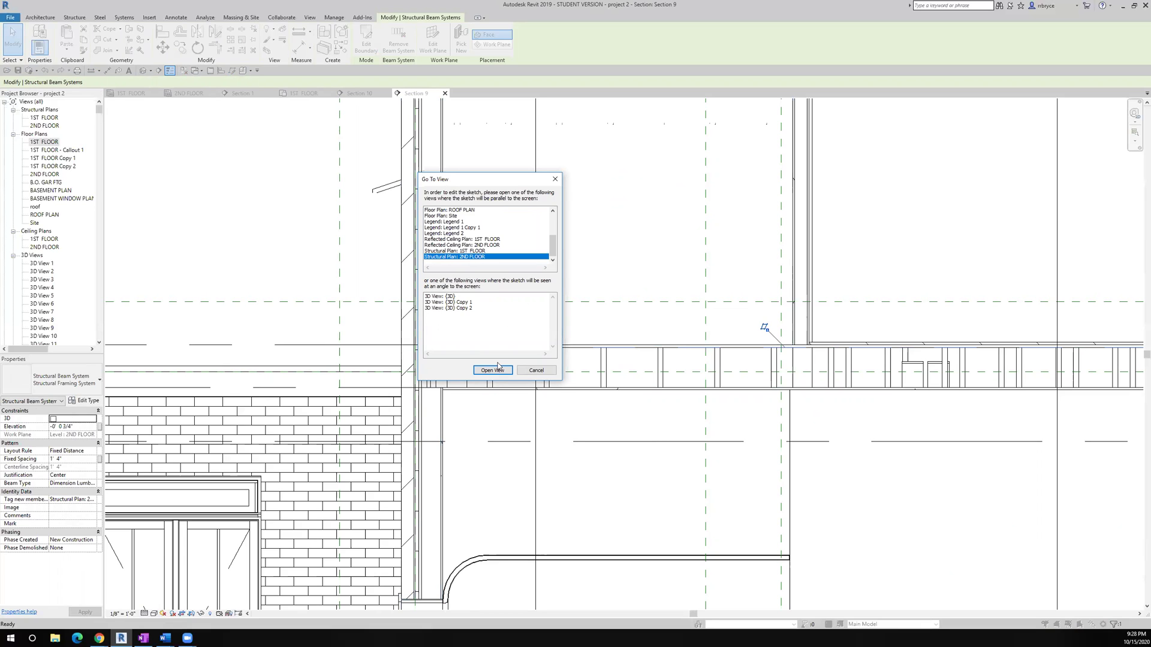
left_click(493, 371)
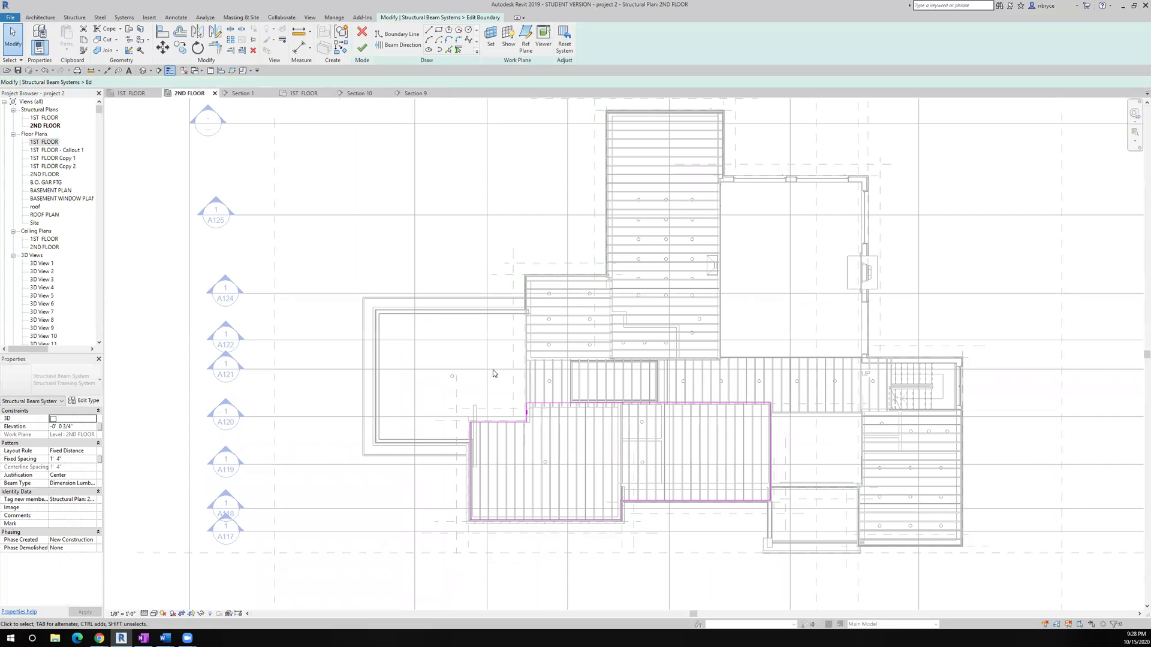
- Drag the left vertical boundary line slightly right toward the wall and finish the sketch
scroll(487, 436, "up", 8)
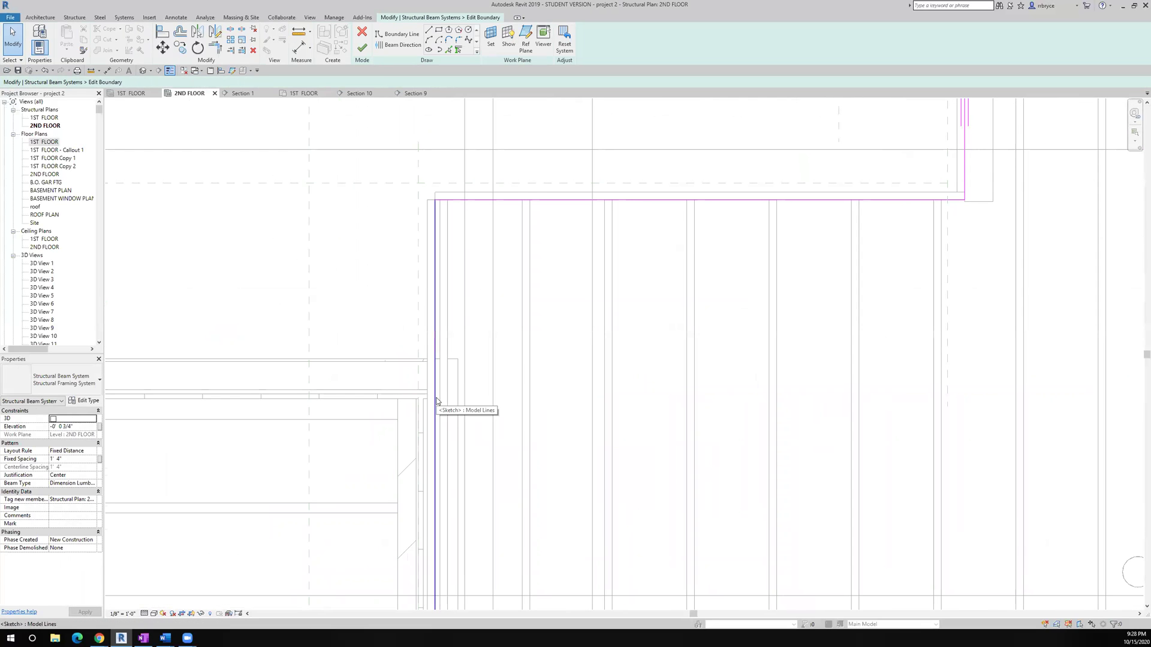
left_click(436, 401)
left_click_drag(459, 402, 458, 396)
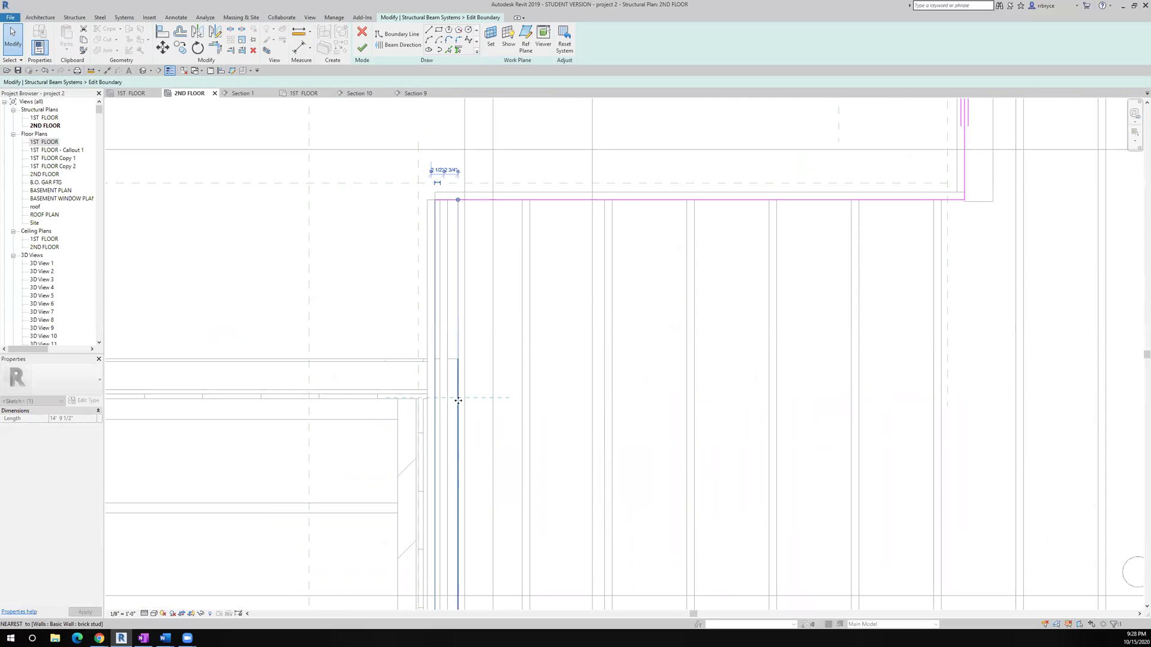
left_click(362, 48)
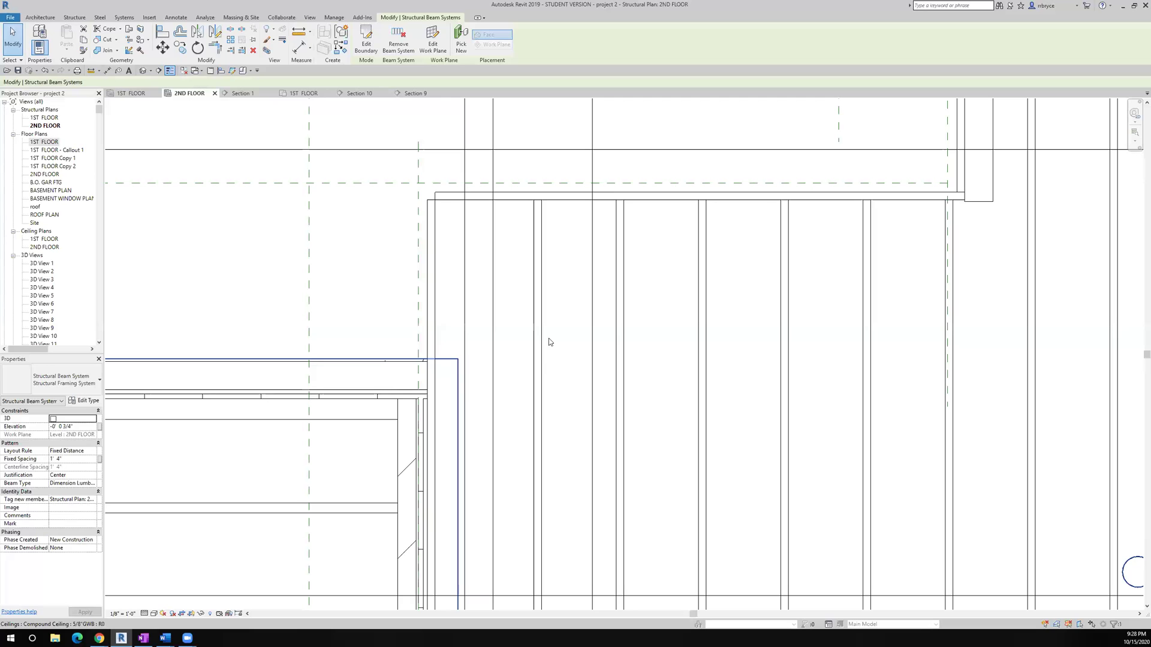
- Align the vertical 6x12 beam to the wall line
left_click(472, 379)
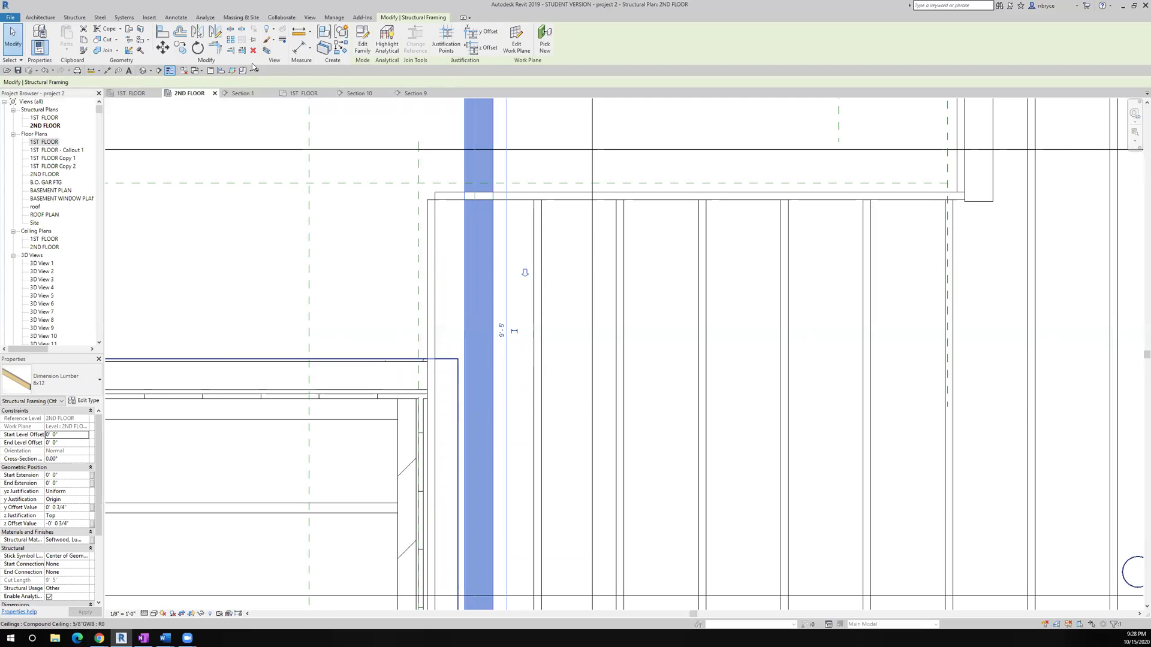
left_click(163, 33)
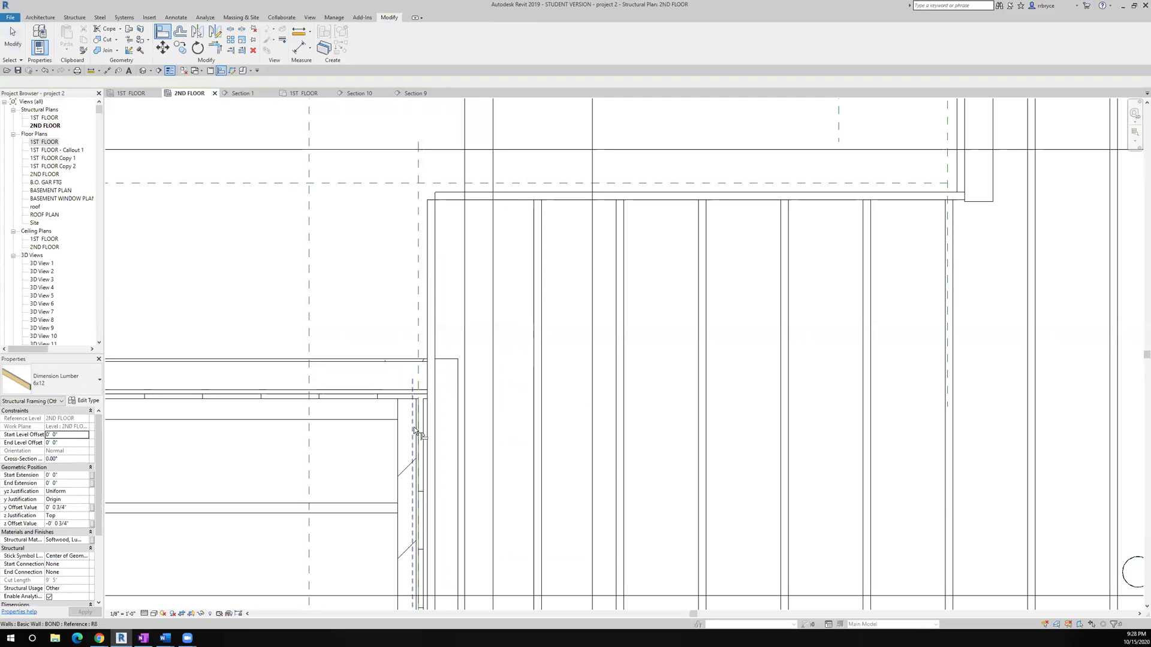
left_click(438, 482)
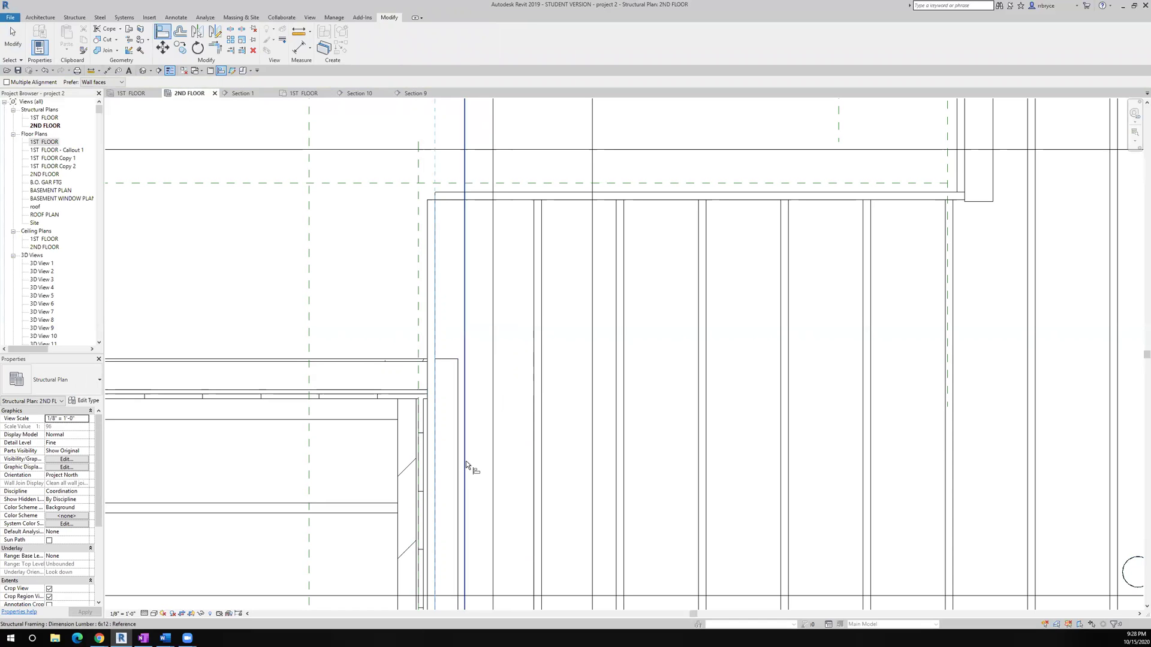
left_click(466, 460)
scroll(477, 469, "down", 2)
scroll(483, 465, "down", 1)
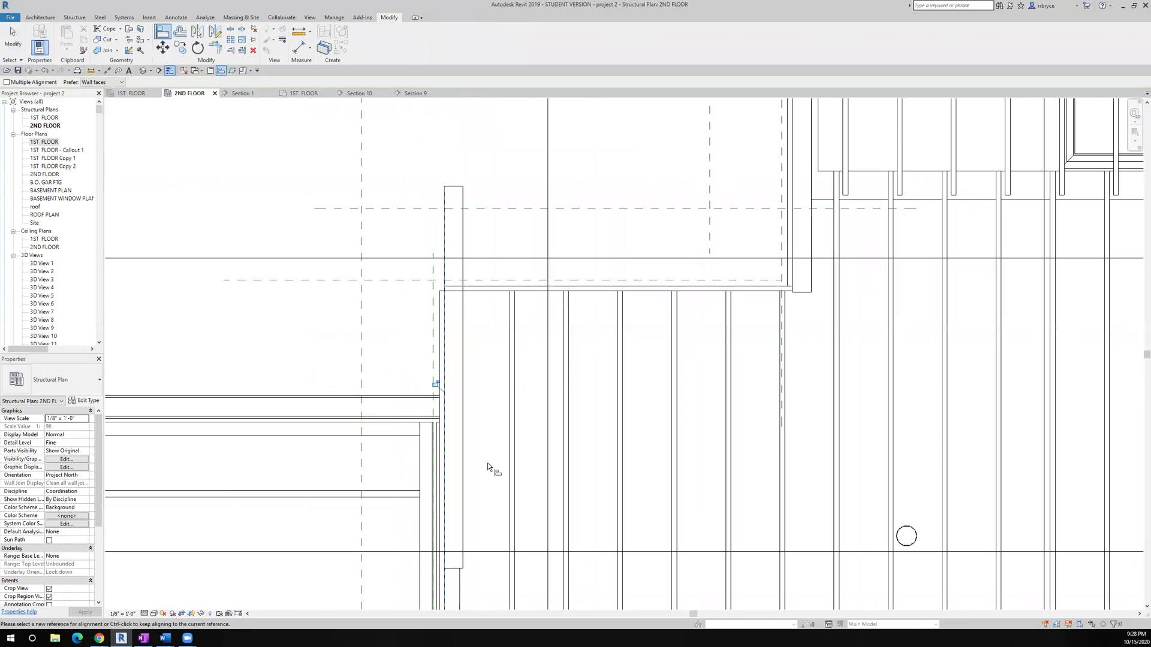
middle_click_drag(490, 465, 488, 398)
scroll(487, 397, "down", 2)
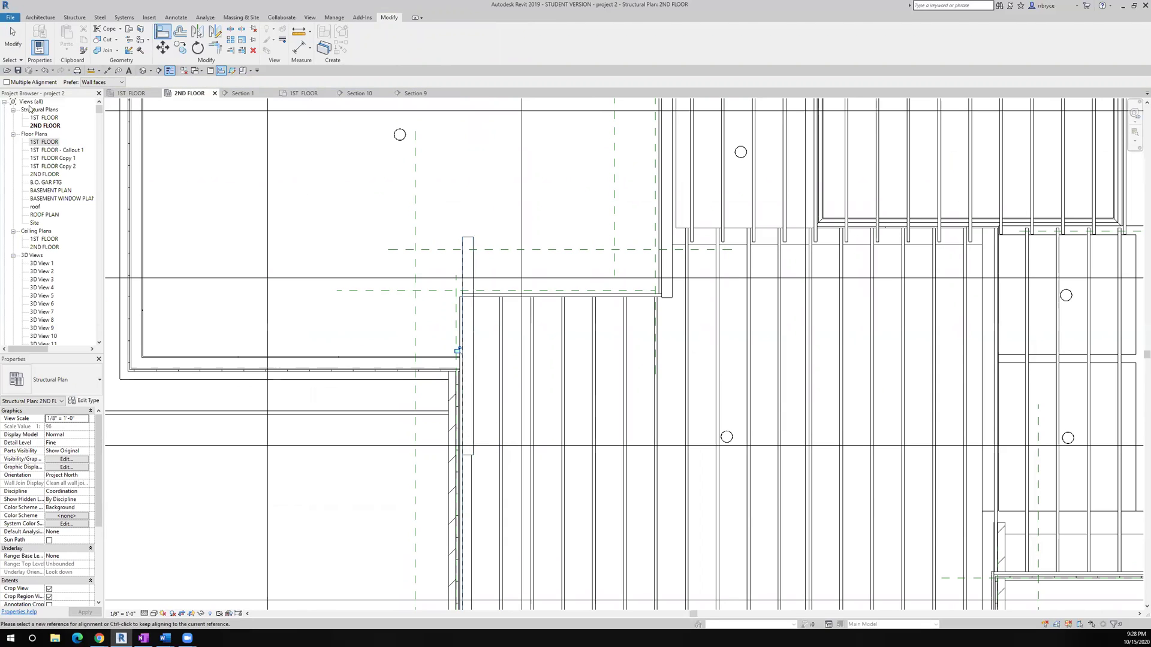
left_click(12, 37)
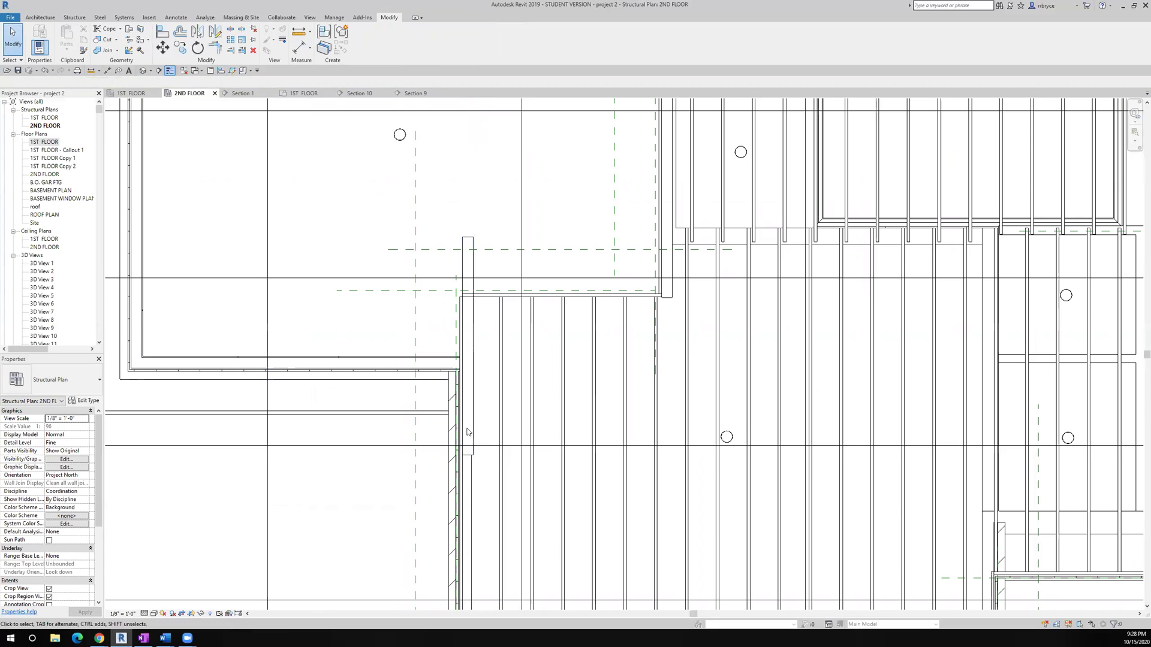
- Extend the beam down to the bottom wall and pull its top back, shortening it to about 15' 3"
left_click(477, 466)
middle_click_drag(478, 466, 508, 356)
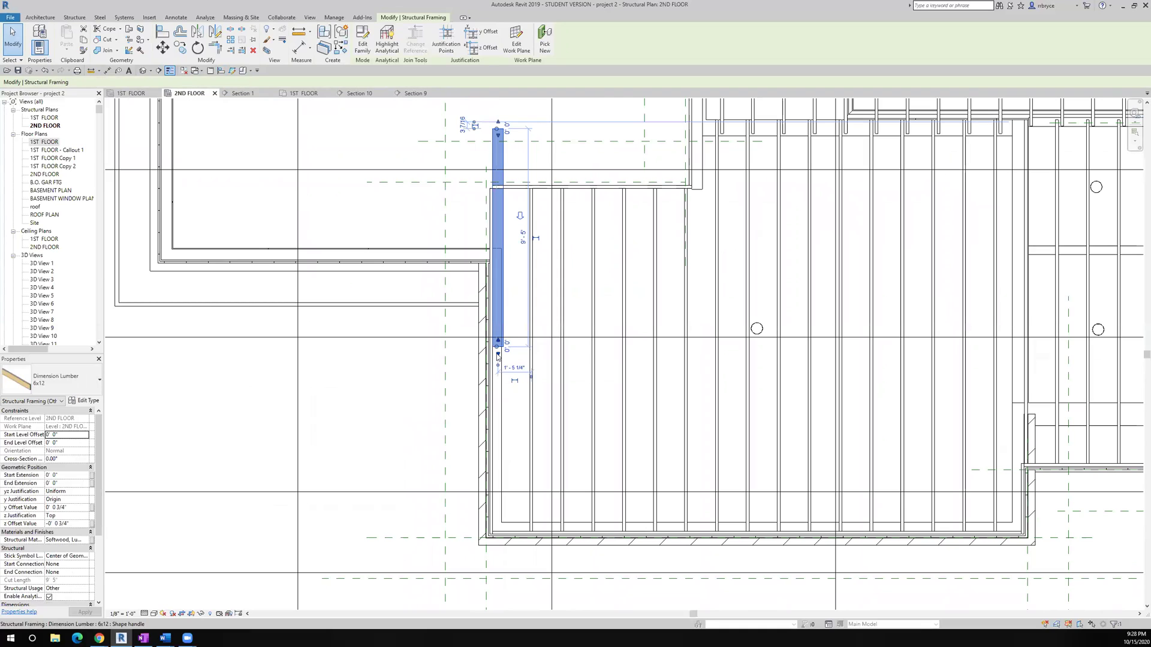
left_click_drag(497, 358, 495, 532)
scroll(495, 516, "up", 2)
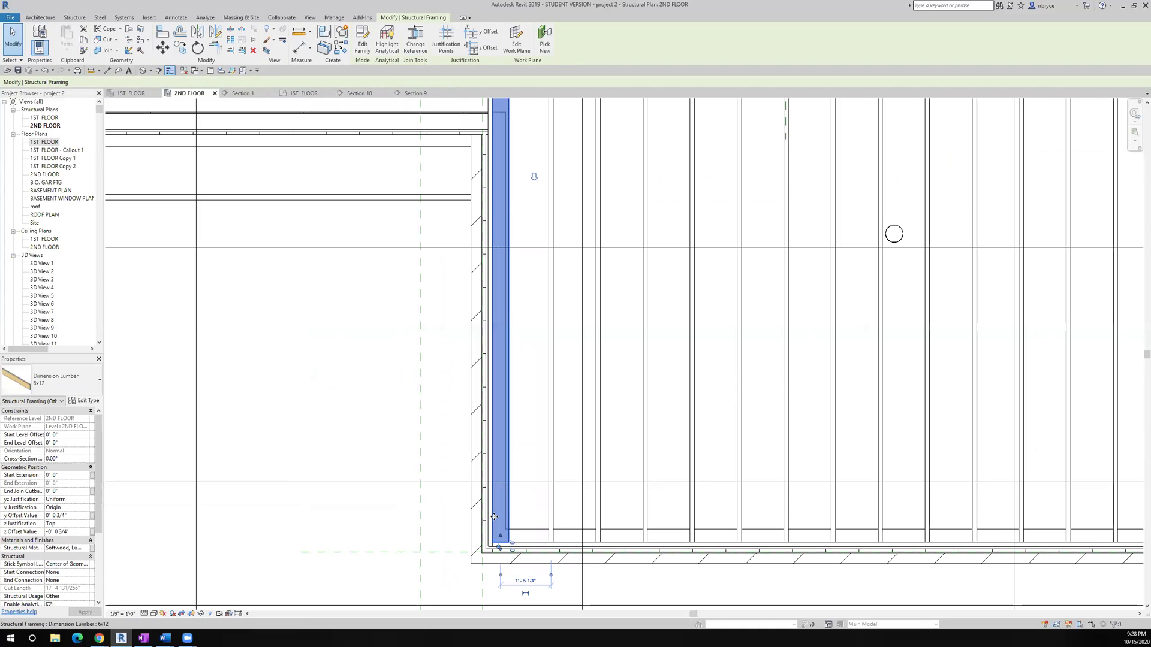
scroll(495, 517, "up", 2)
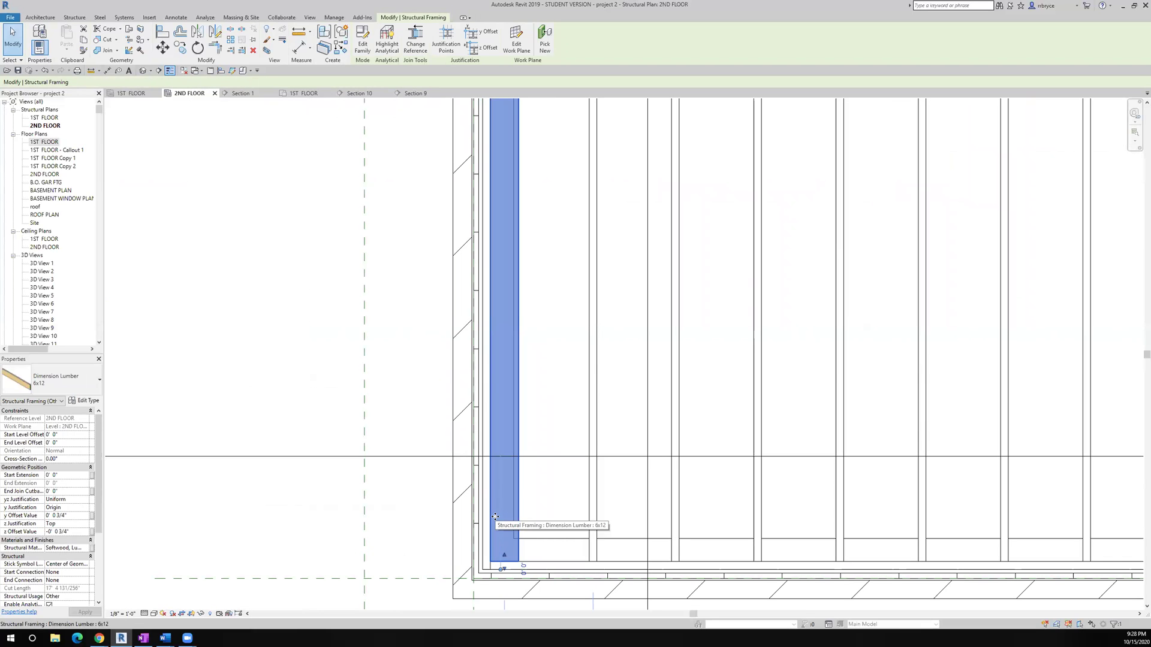
scroll(495, 517, "down", 5)
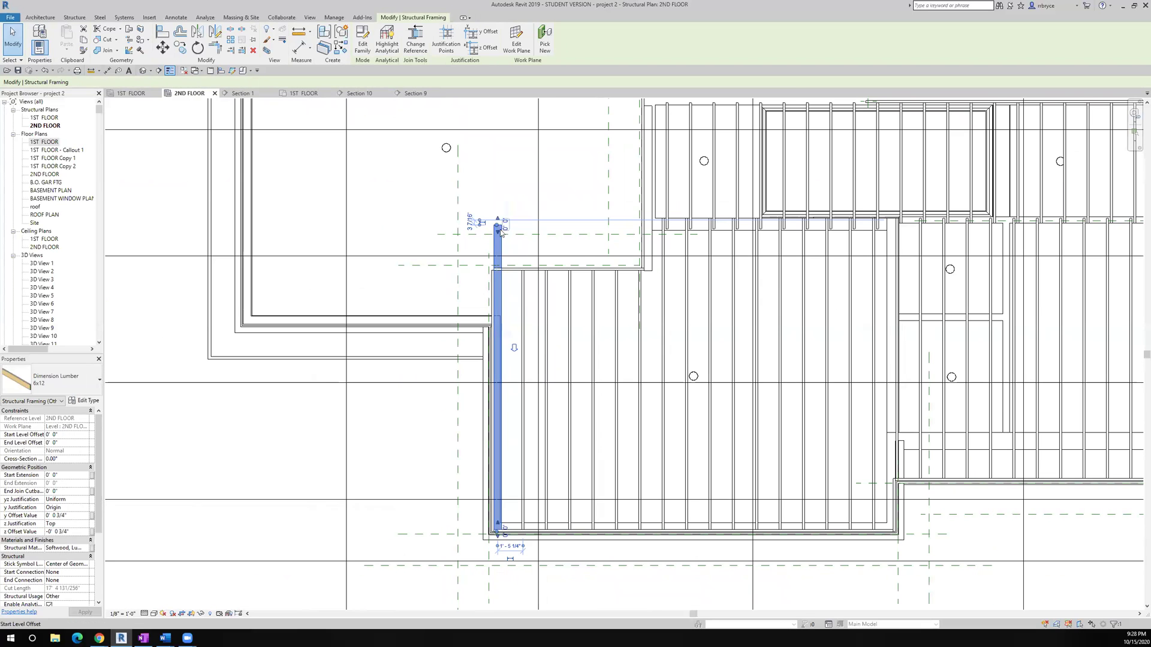
scroll(501, 233, "up", 5)
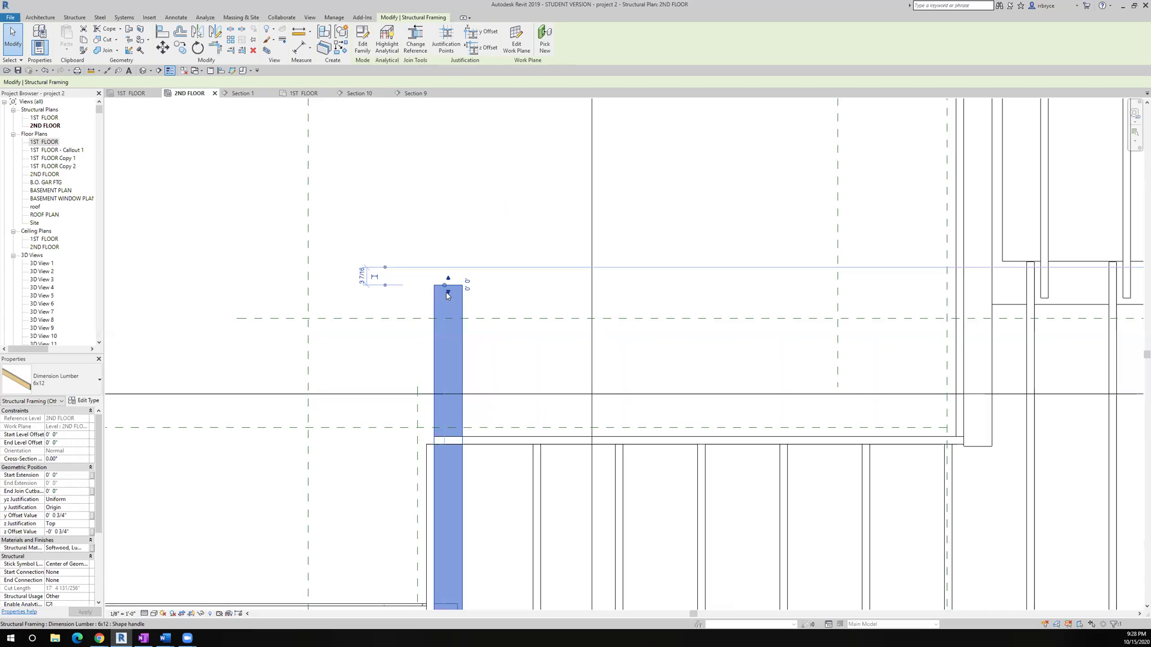
left_click_drag(446, 294, 446, 297)
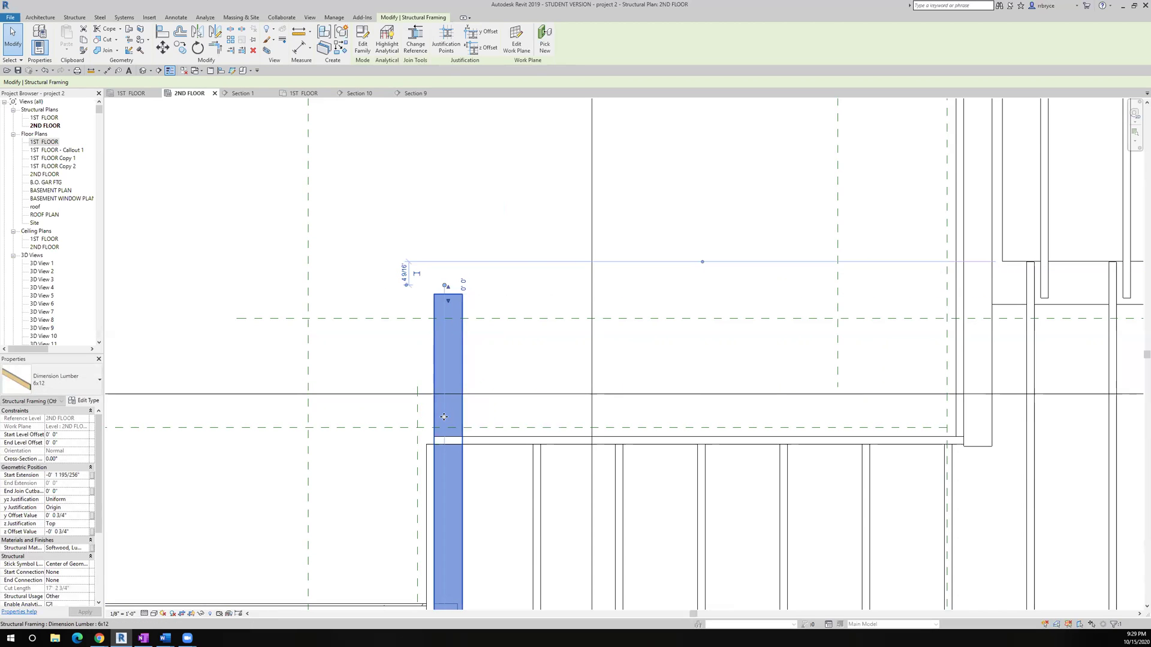
scroll(445, 389, "up", 1)
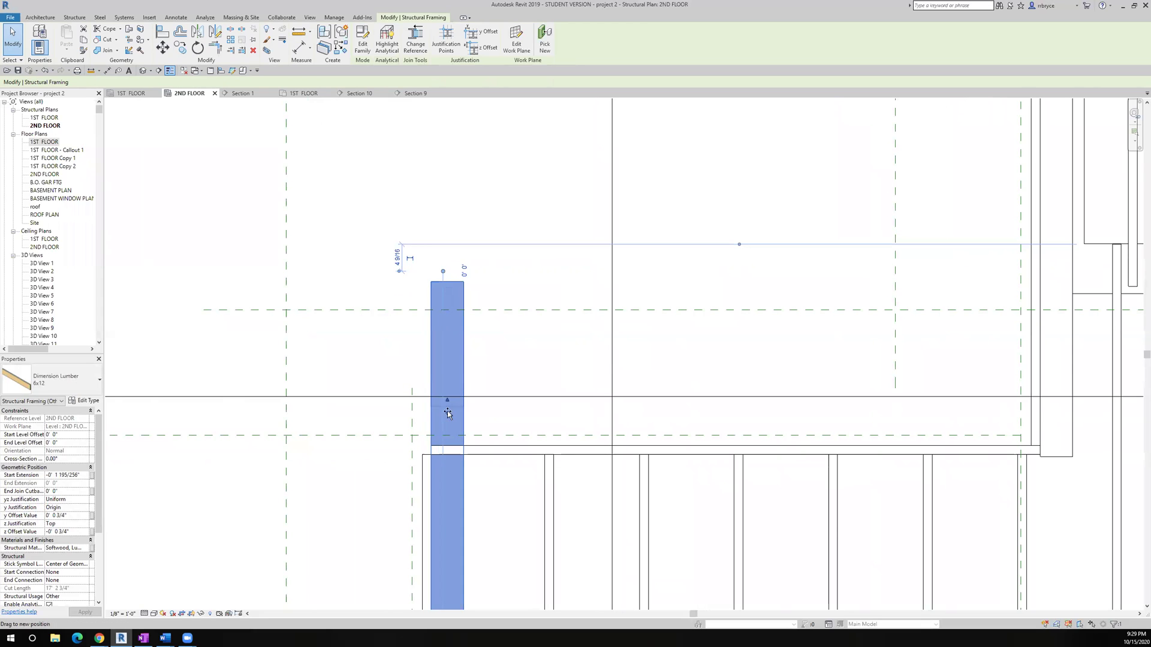
left_click_drag(447, 416, 447, 413)
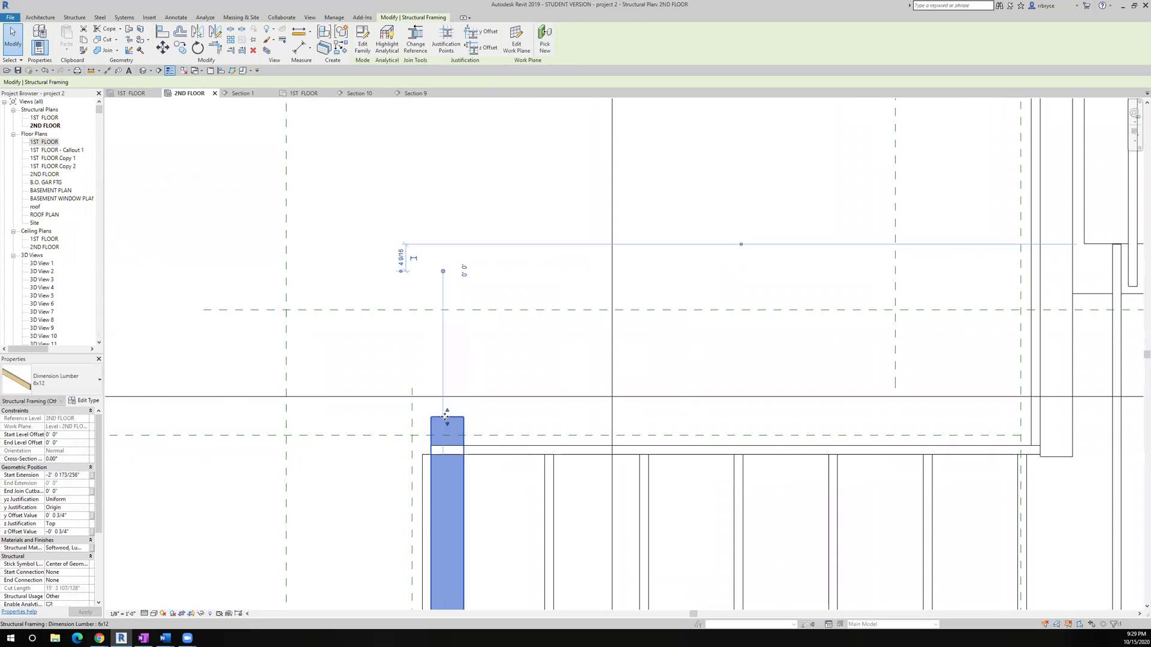
scroll(445, 414, "down", 3)
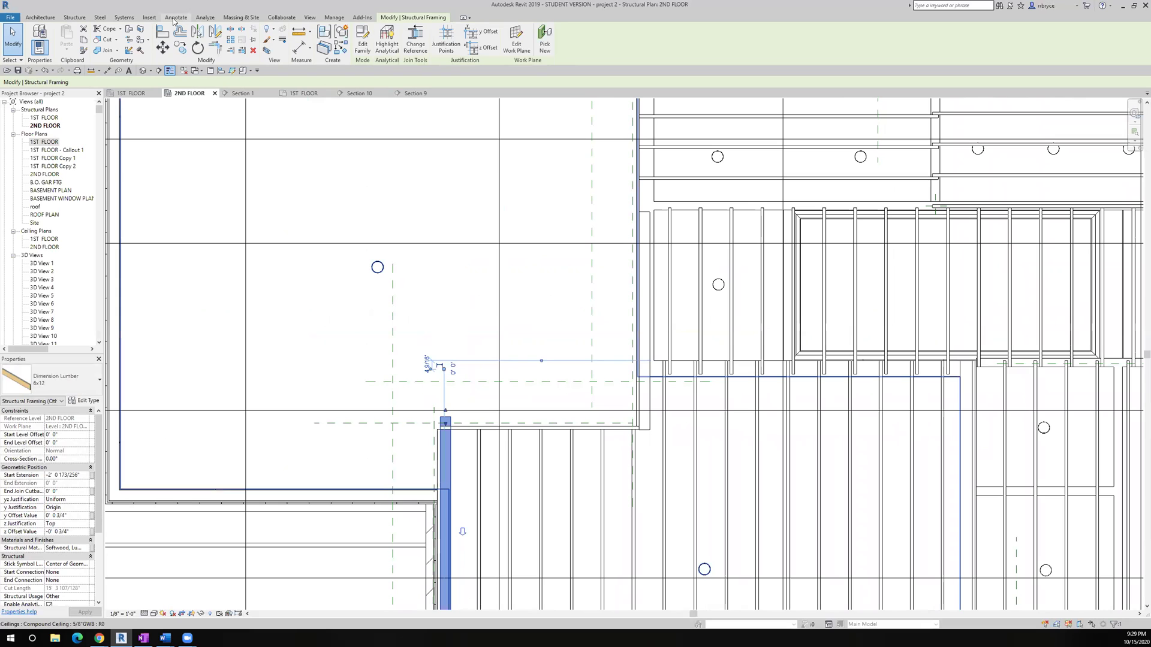
- Copy the 6x12 beam to the right and rotate the copy 90° to run across the joists
left_click(180, 47)
left_click(444, 448)
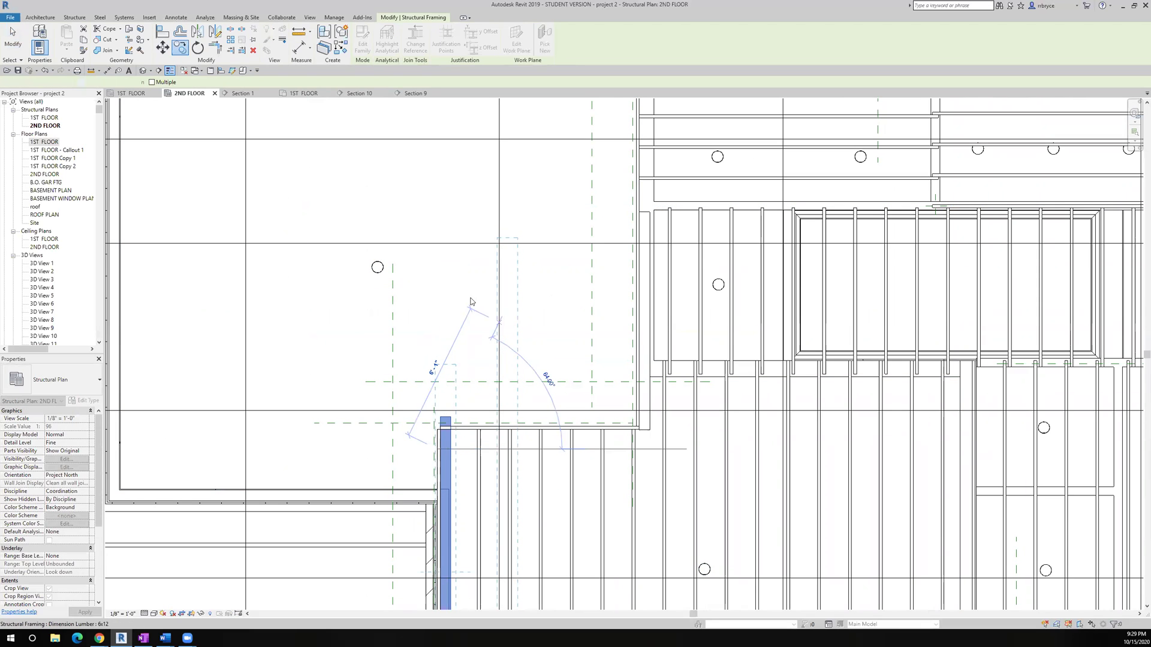
left_click(504, 322)
left_click(198, 48)
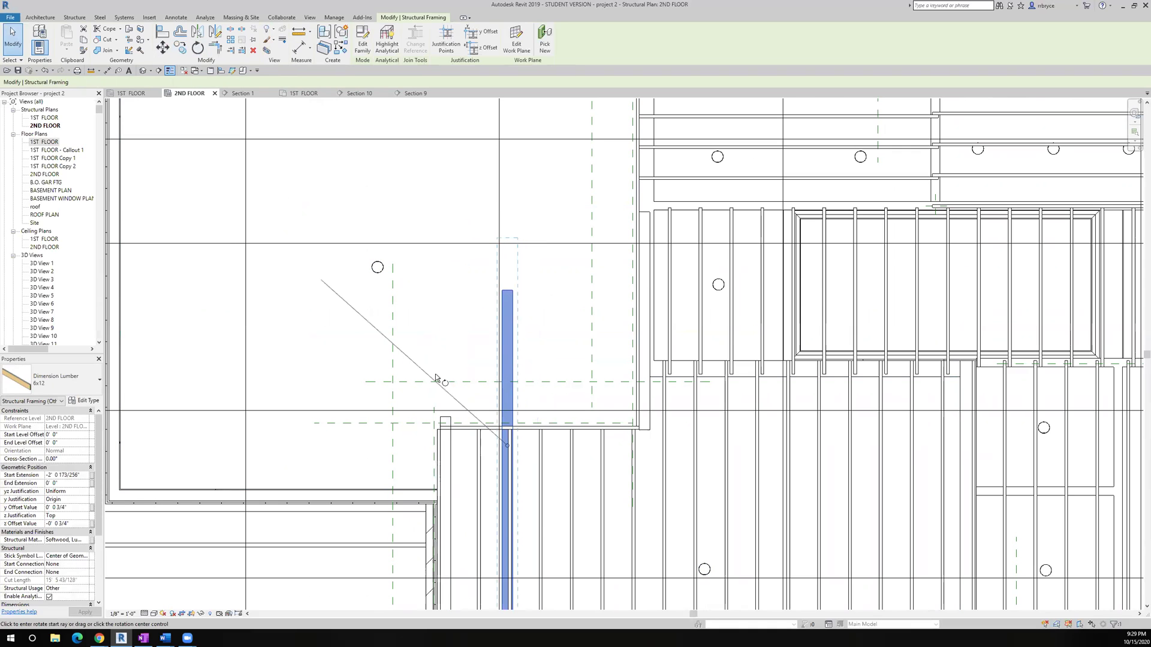
left_click(440, 378)
type("9")
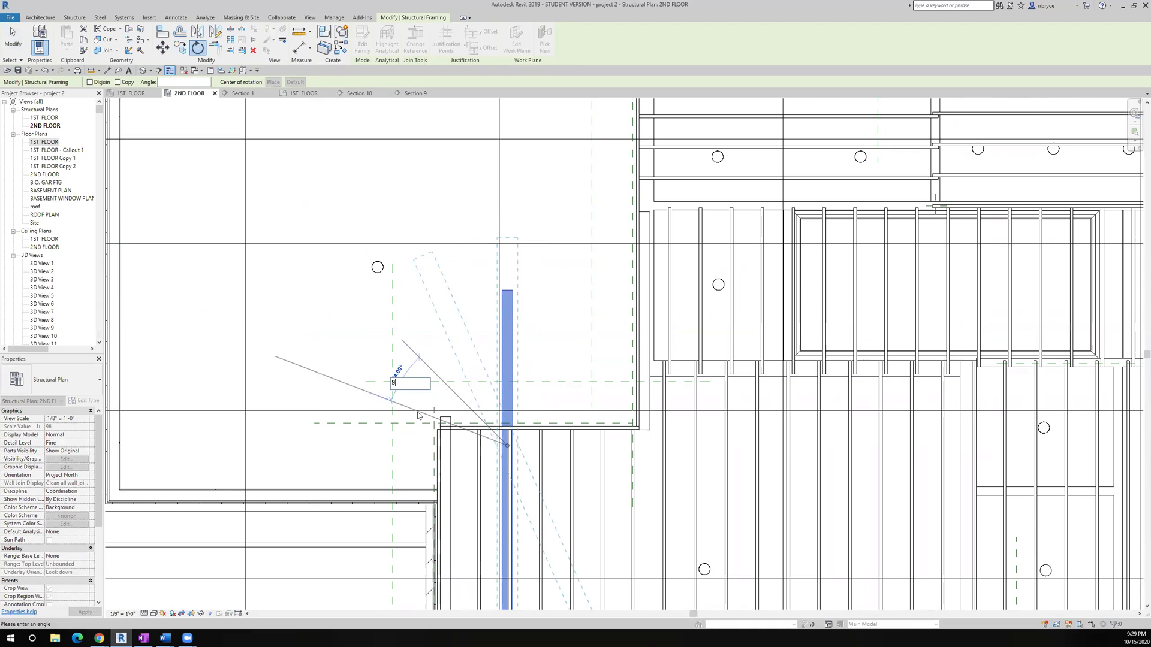
type("0")
key("Return")
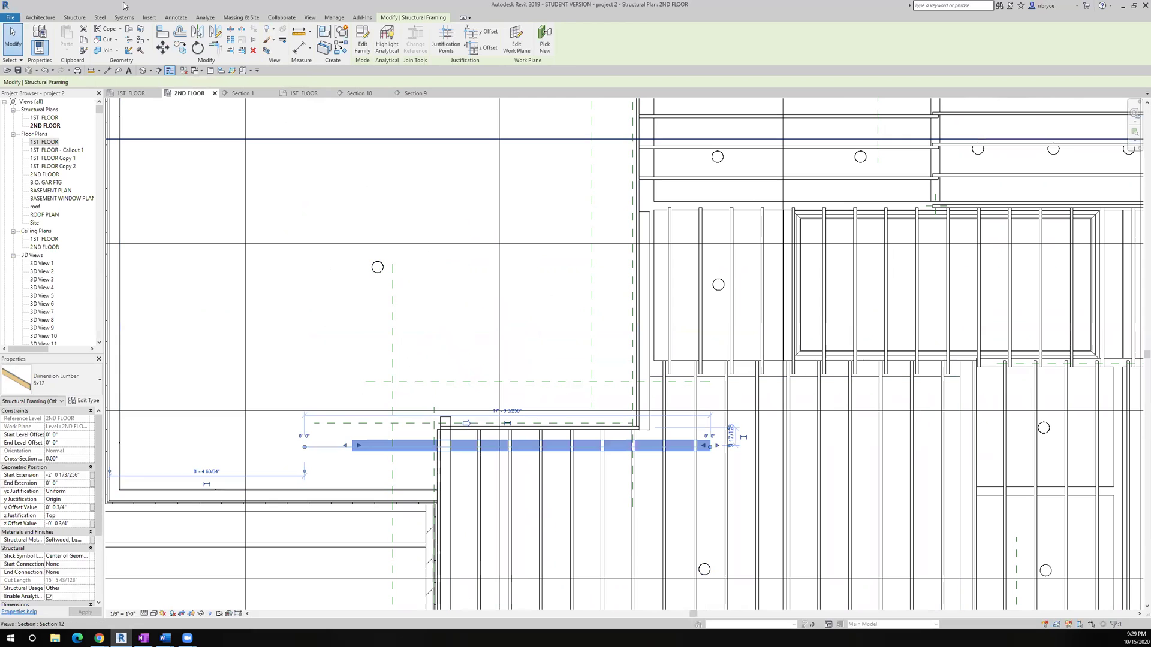
scroll(468, 318, "up", 3)
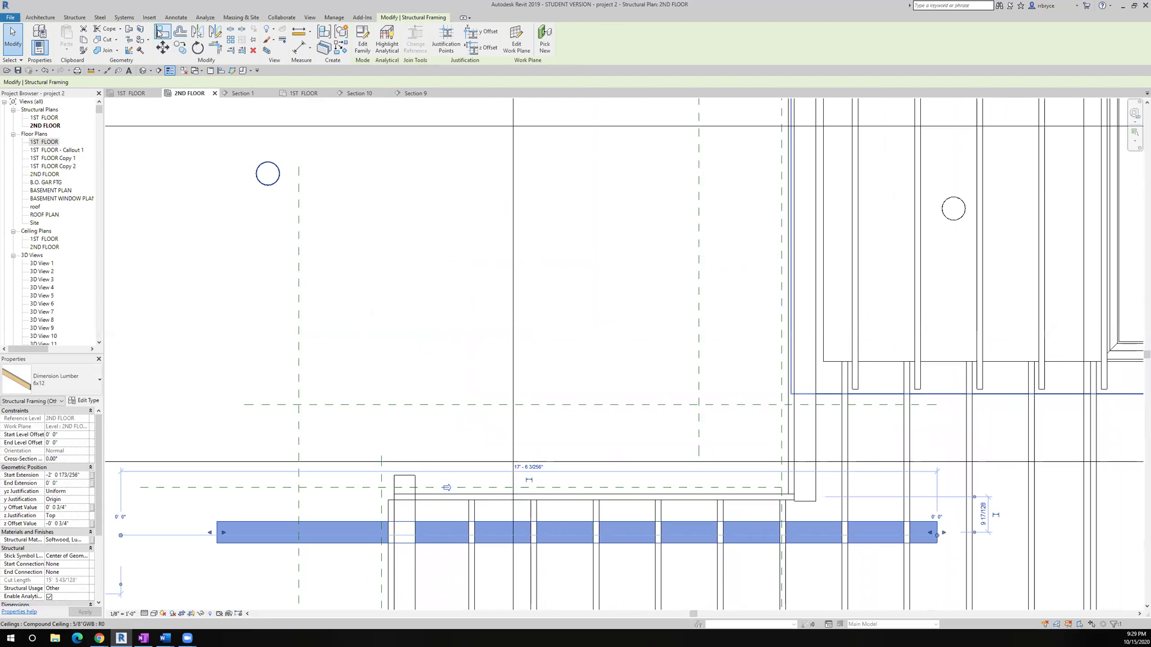
- Align the horizontal 6x12 beam up onto the wall line at the joist framing's top edge
left_click(160, 32)
left_click(457, 495)
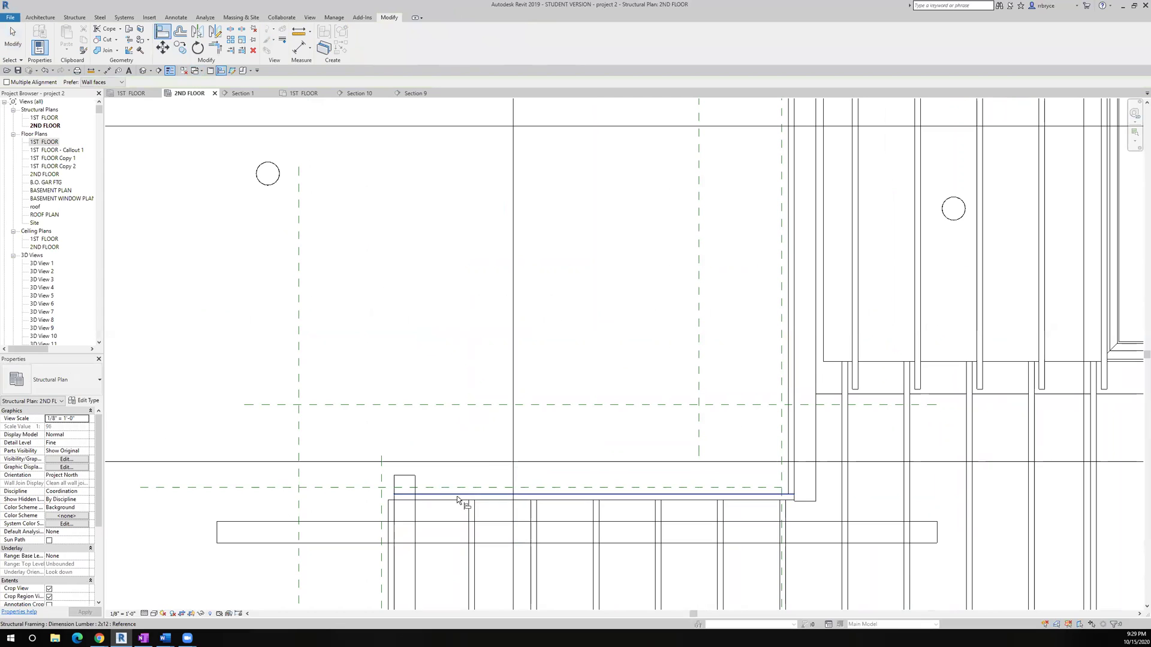
left_click(446, 544)
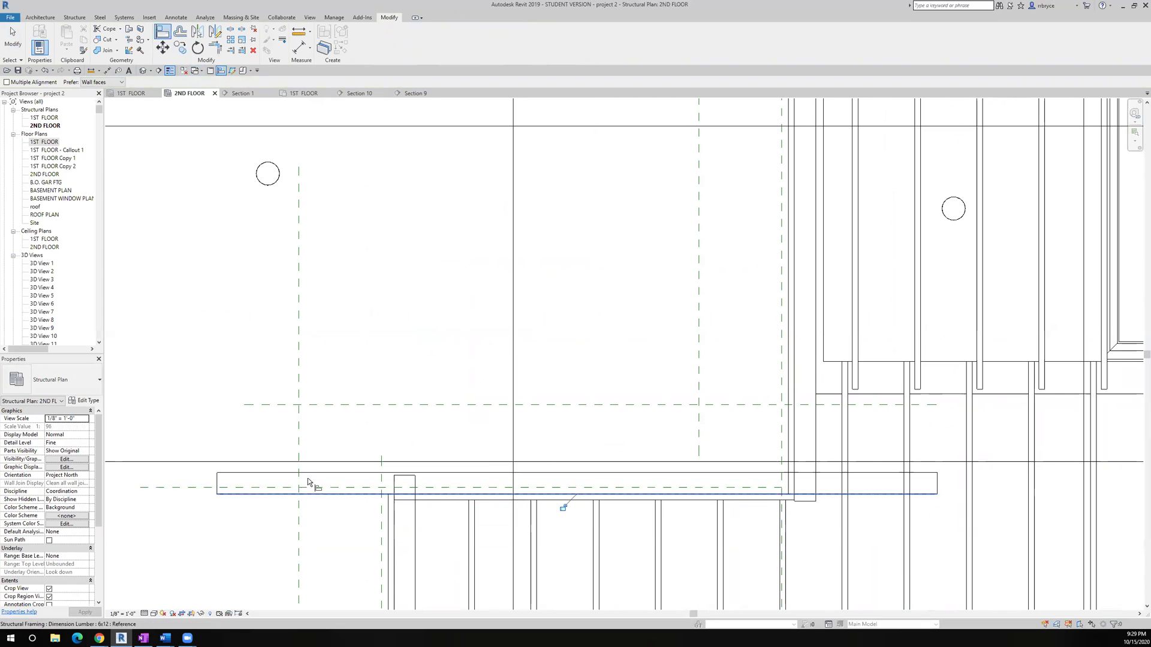
scroll(308, 482, "up", 3)
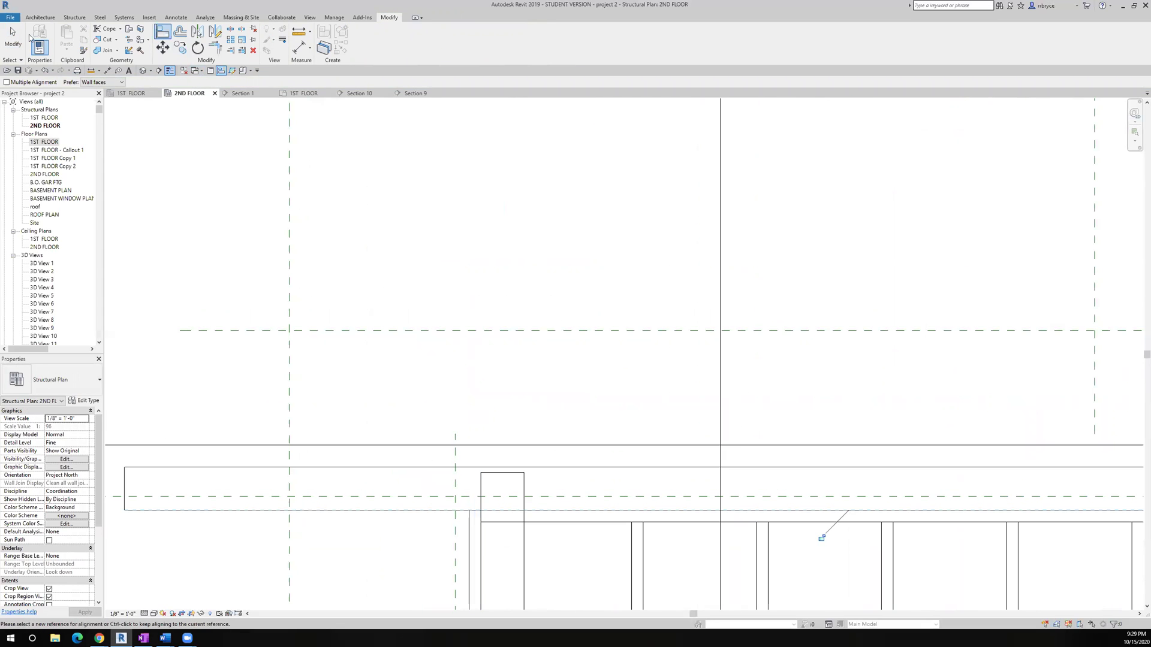
left_click(13, 37)
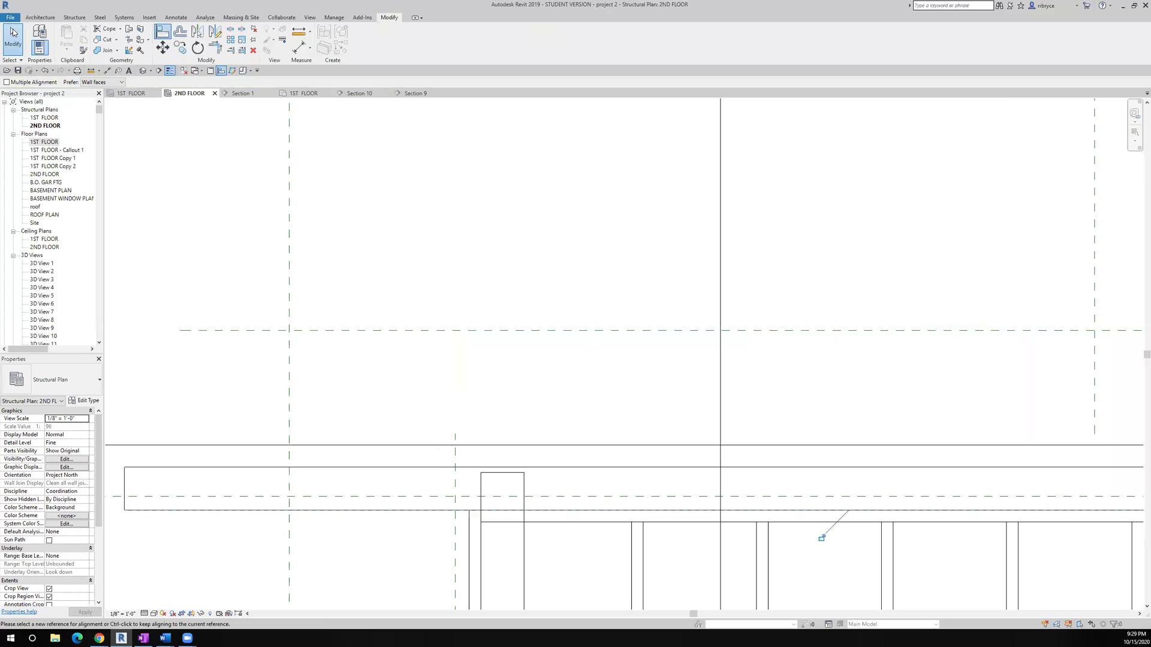
- Trim both ends of the horizontal 6x12 header back to the joist framing intersections
left_click(487, 559)
scroll(503, 468, "up", 2)
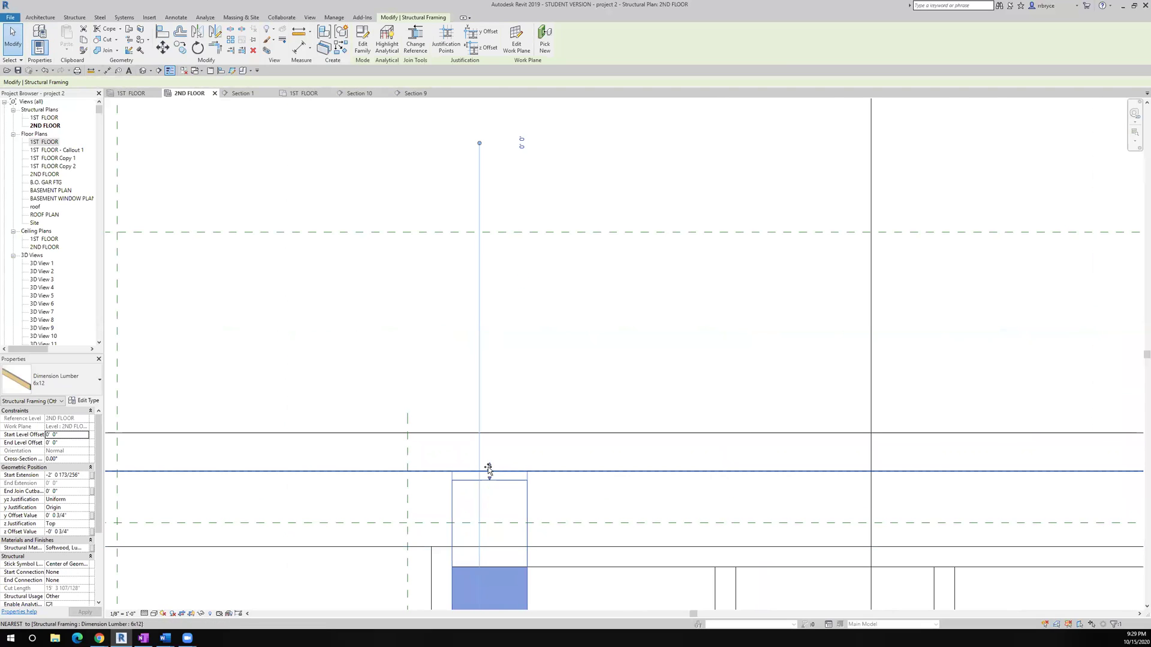
left_click_drag(488, 469, 488, 468)
scroll(490, 470, "up", 2)
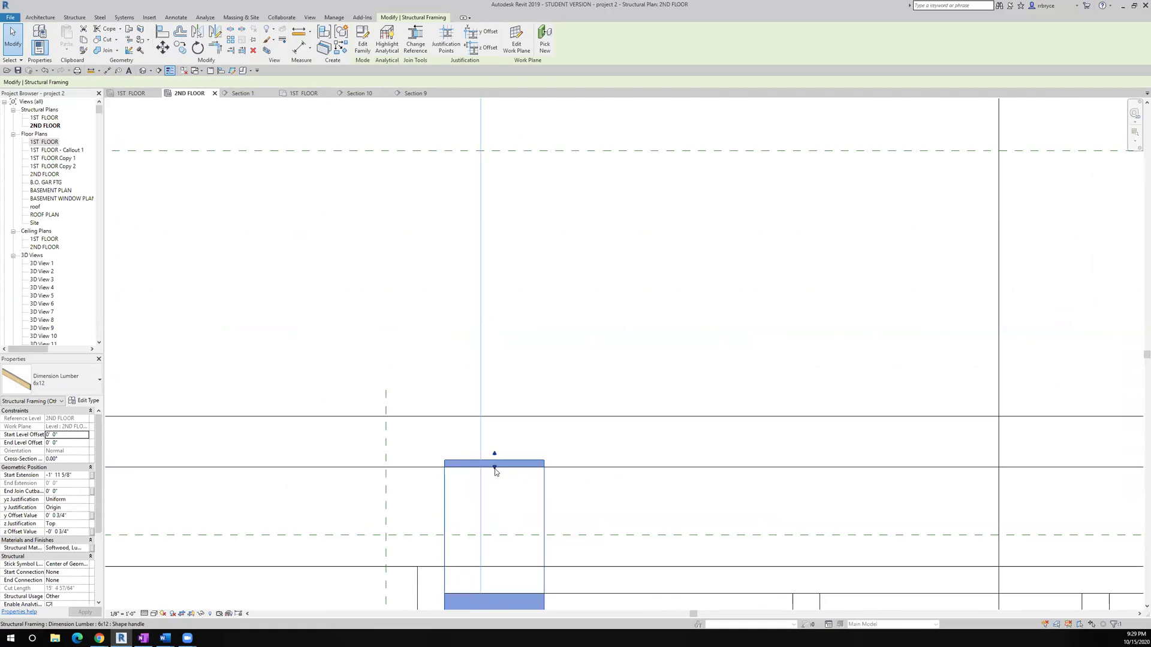
key("ctrl+z")
scroll(491, 477, "down", 3)
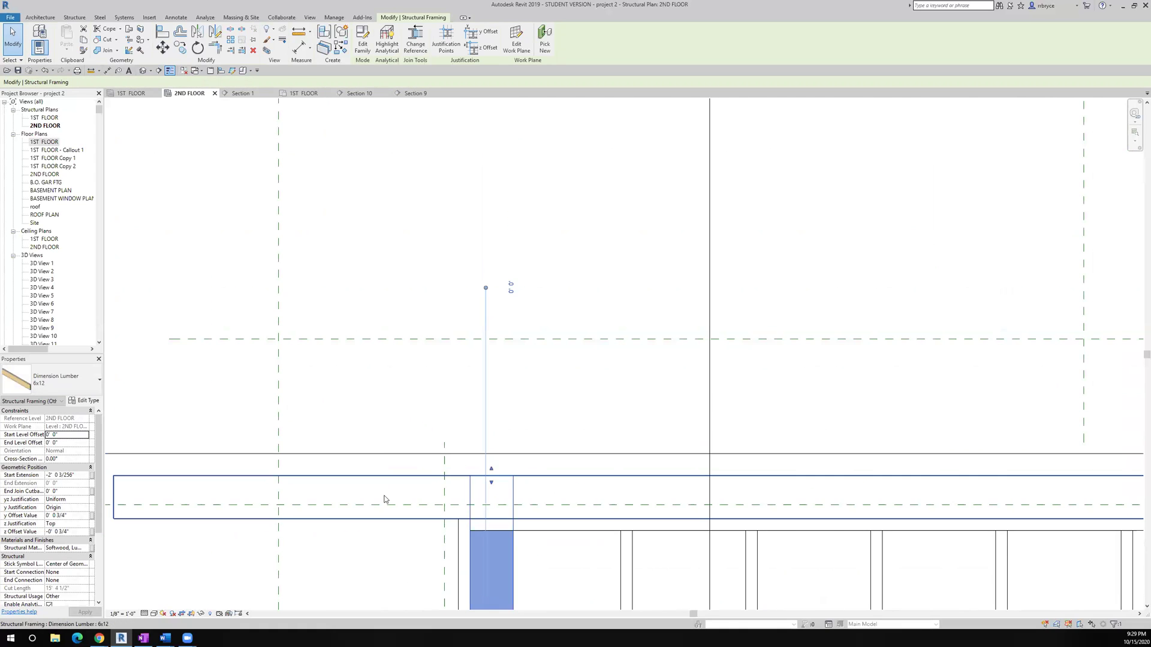
scroll(385, 495, "down", 2)
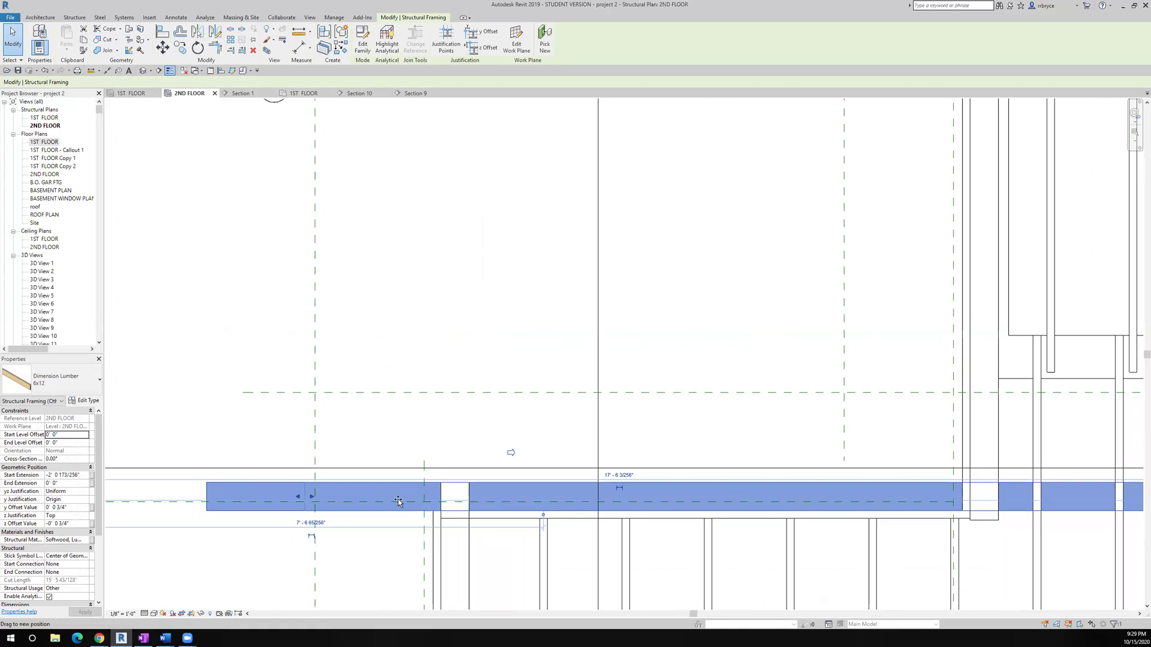
left_click_drag(475, 498, 471, 496)
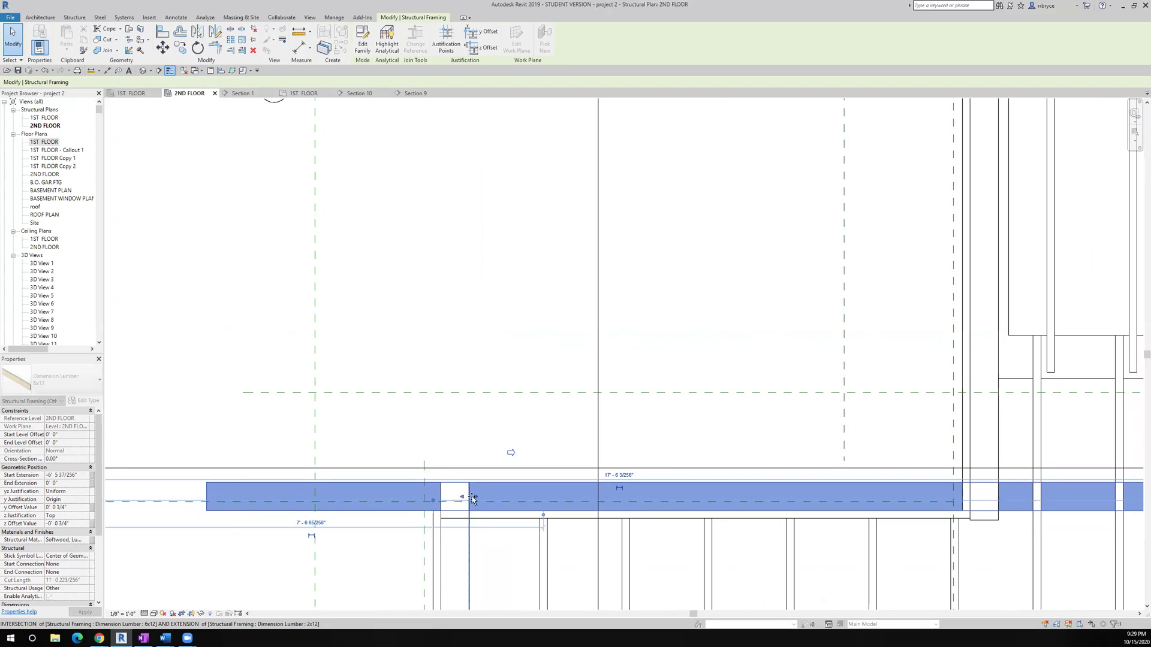
scroll(605, 491, "down", 2)
middle_click_drag(606, 492, 521, 470)
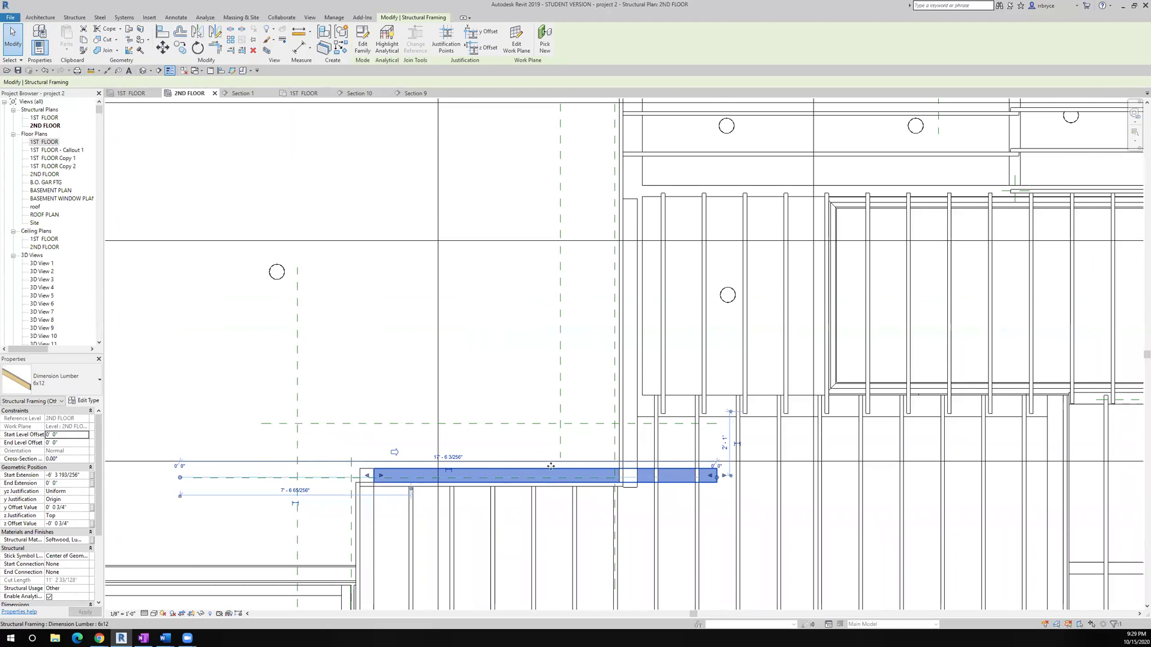
scroll(620, 468, "up", 3)
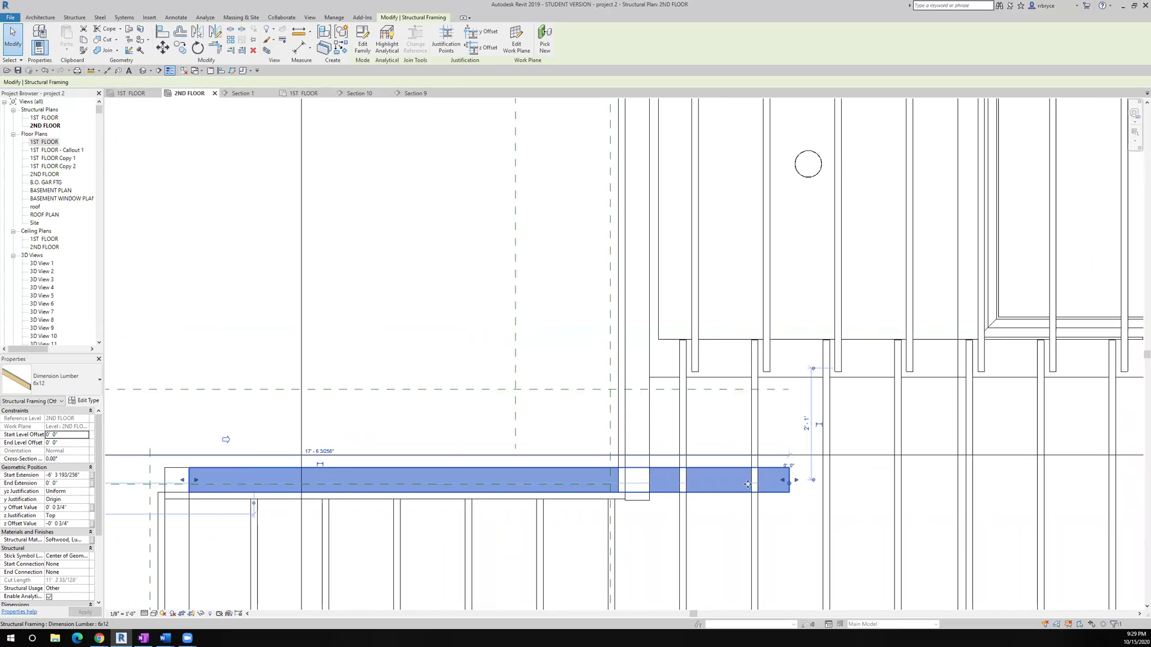
left_click_drag(783, 483, 635, 504)
scroll(636, 502, "up", 4)
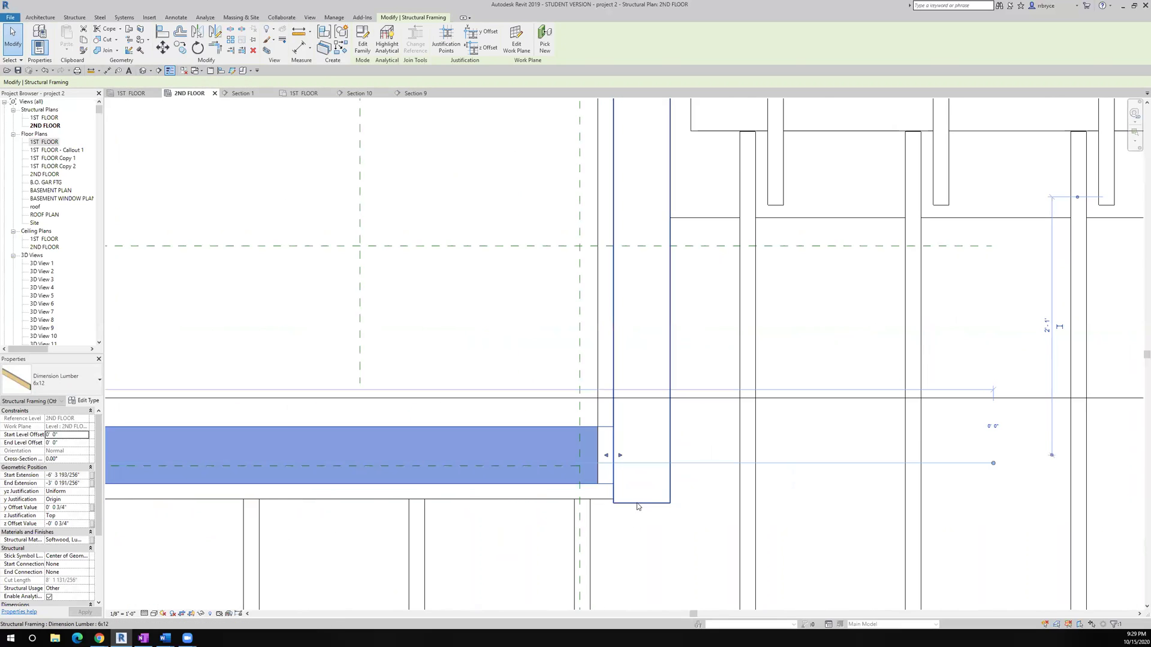
- Stretch the short vertical 6x12 beam's end down to the lower joist framing and save the project
left_click(637, 503)
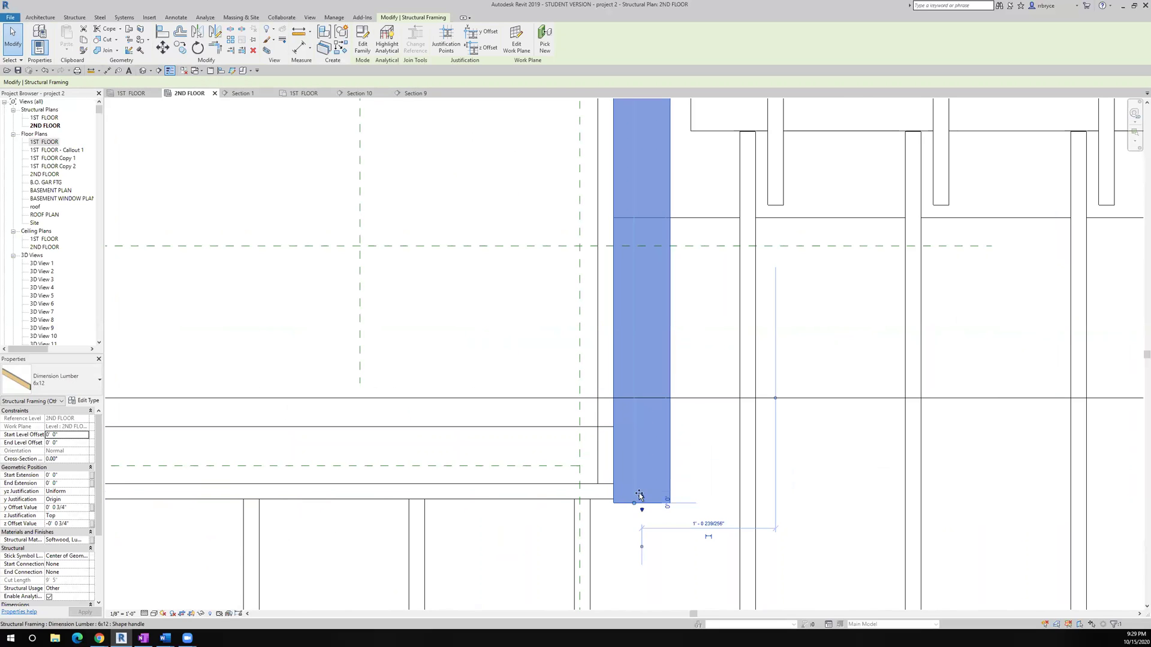
left_click_drag(639, 495, 639, 525)
scroll(639, 525, "down", 3)
scroll(639, 525, "down", 5)
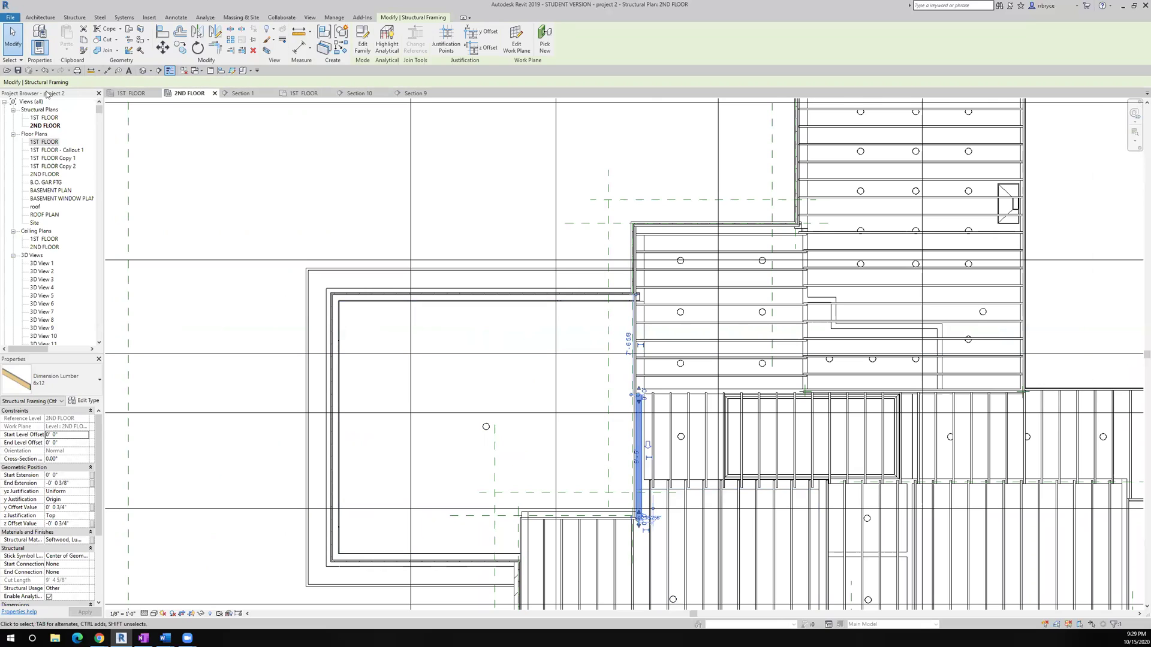
left_click(18, 71)
left_click(116, 250)
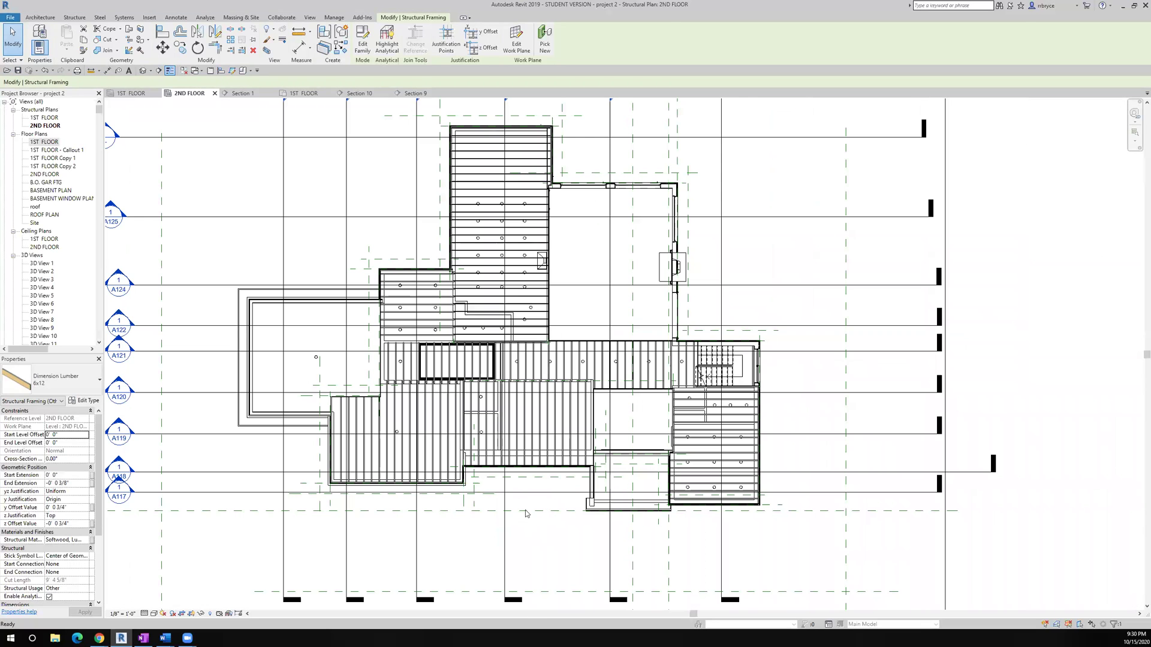
scroll(345, 398, "up", 5)
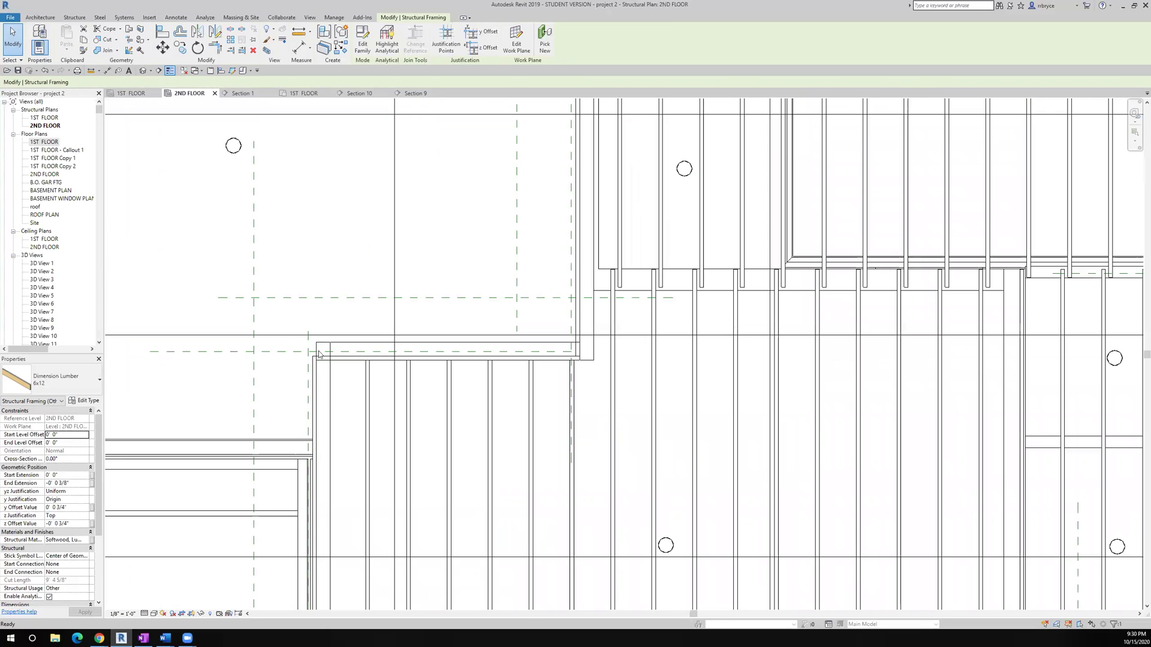
key("Escape")
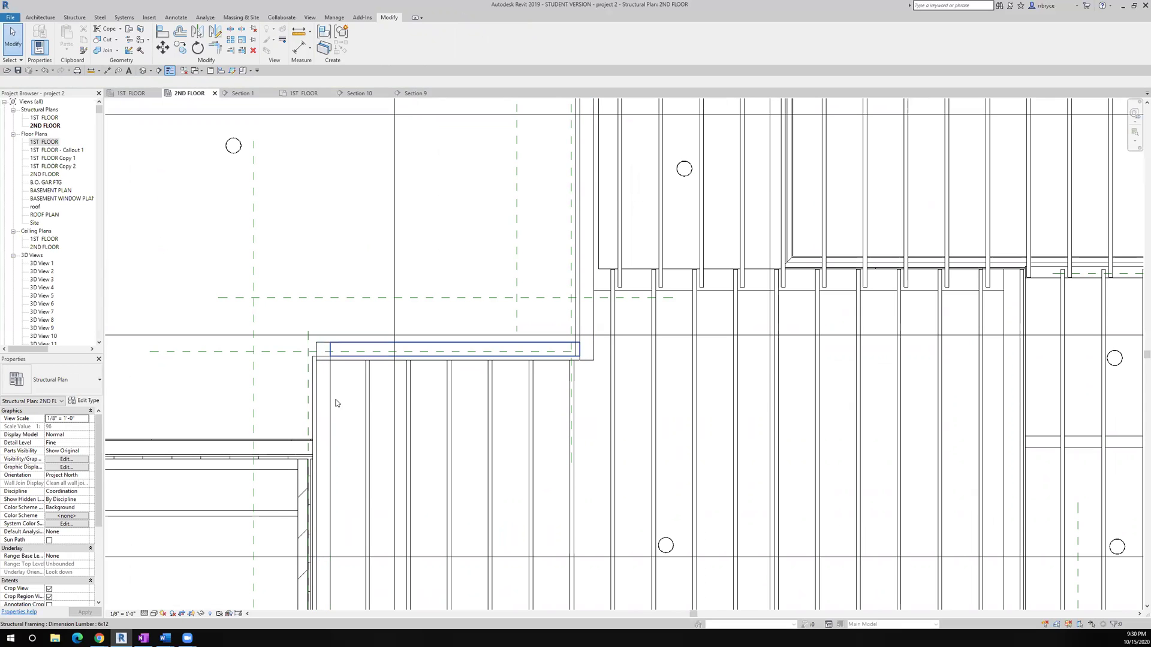
key("z")
key("f")
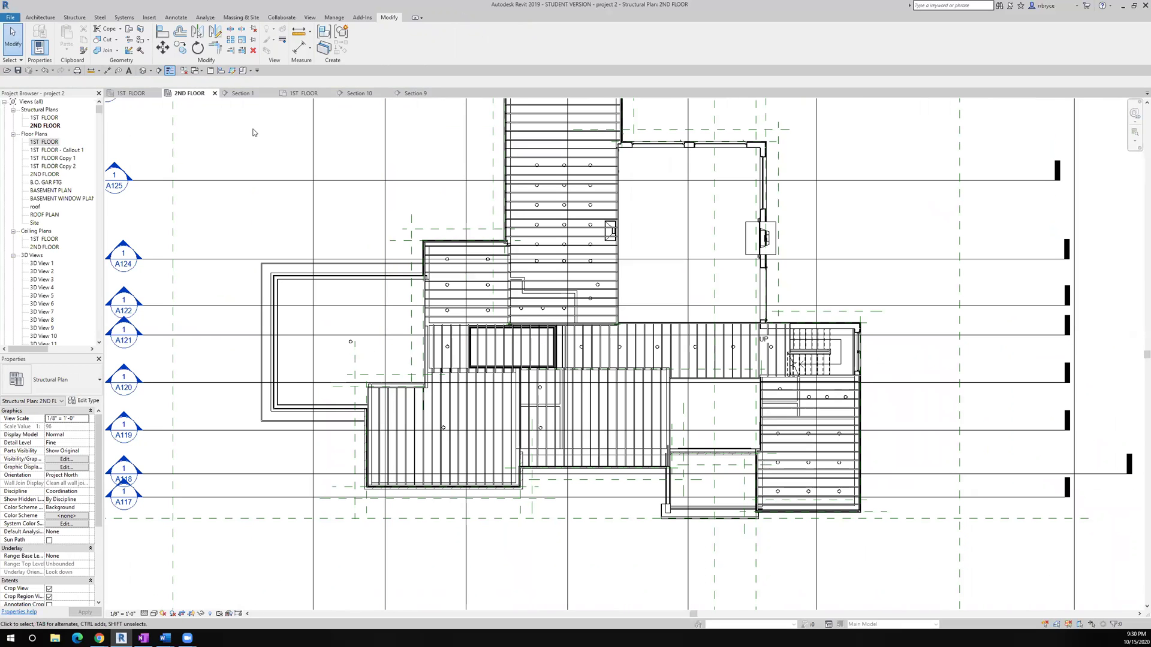
- Open the default {3D} view as a top-front-left isometric and raise the section box top to show upper framing
left_click(143, 71)
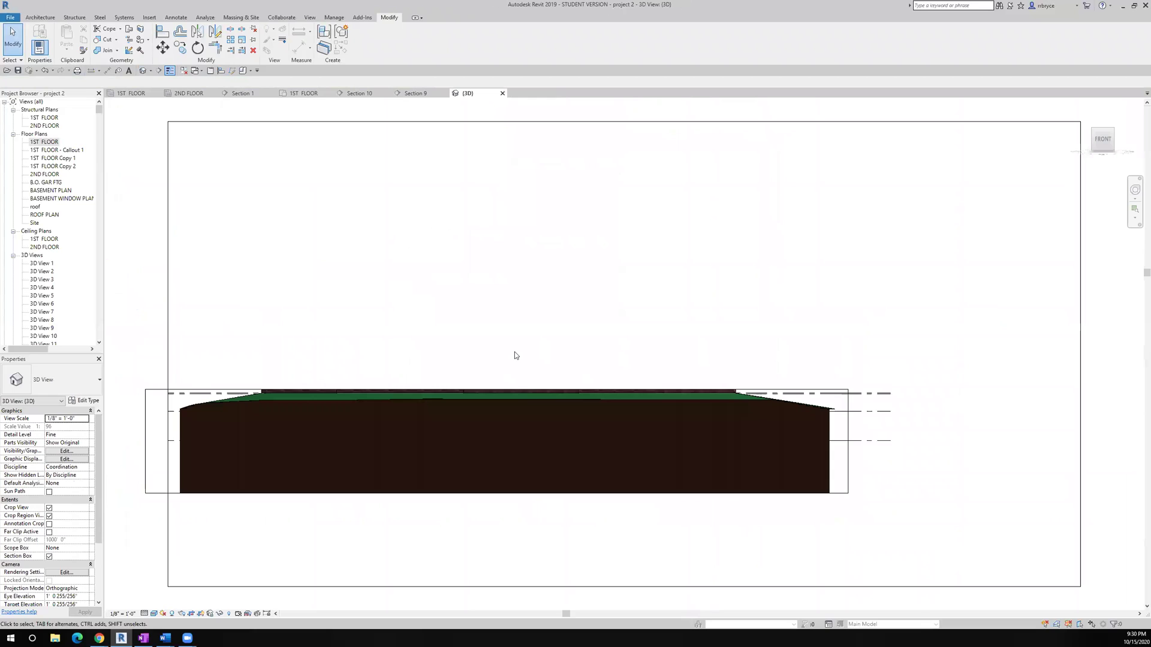
mouse_move(1101, 138)
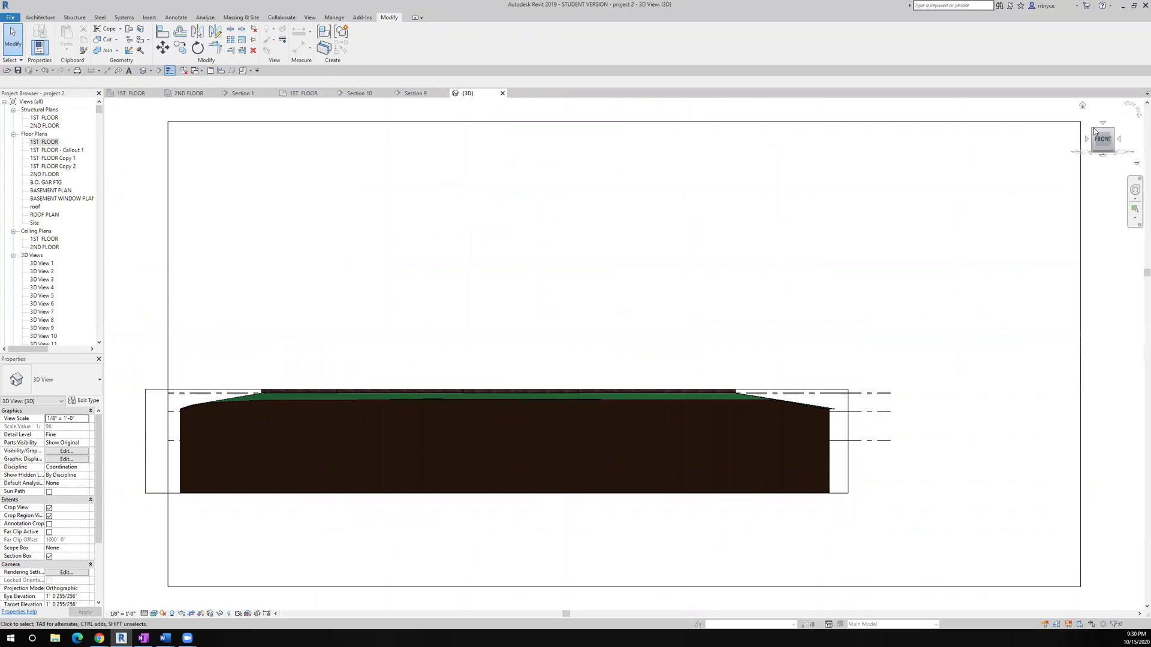
left_click(1093, 133)
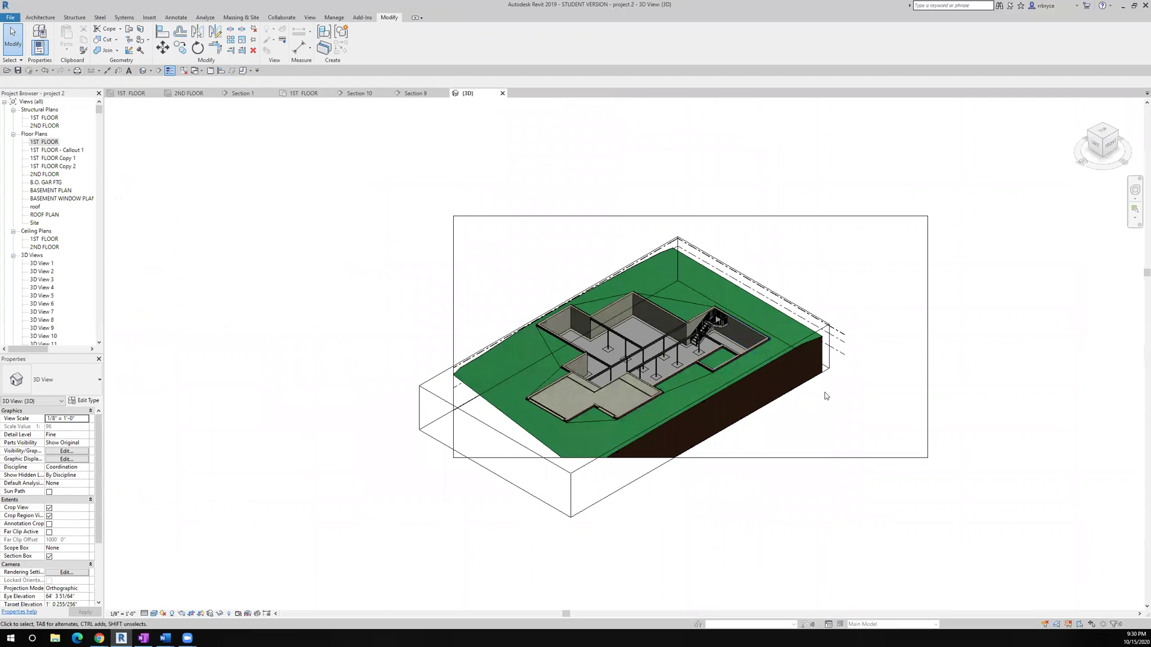
left_click(829, 327)
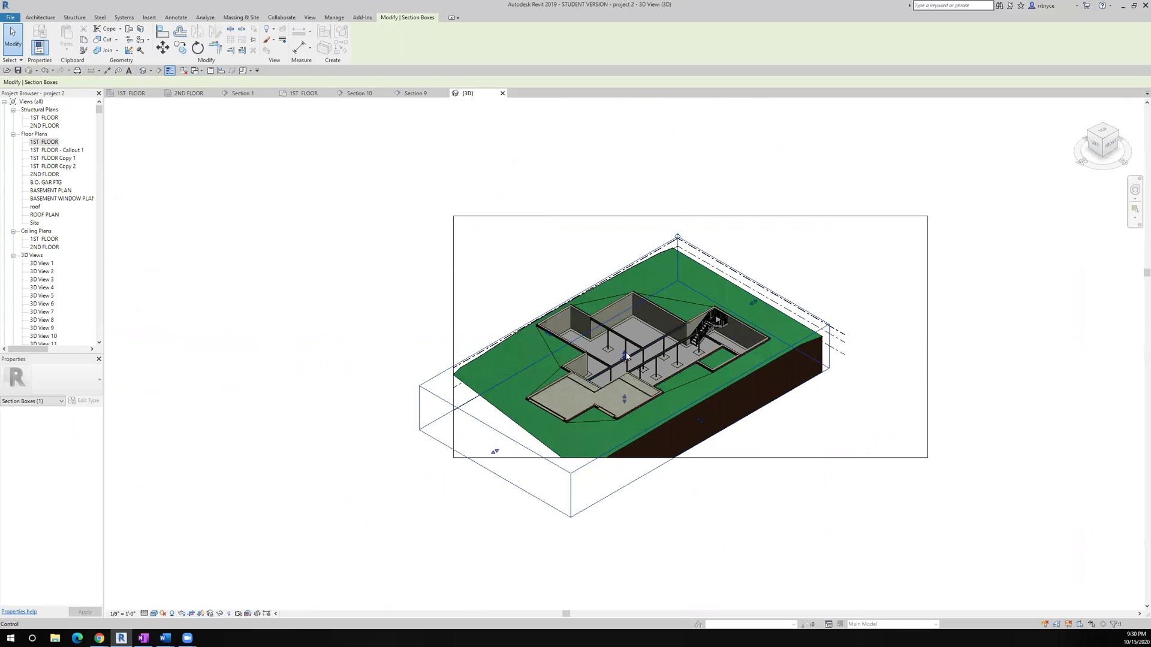
left_click_drag(625, 357, 629, 361)
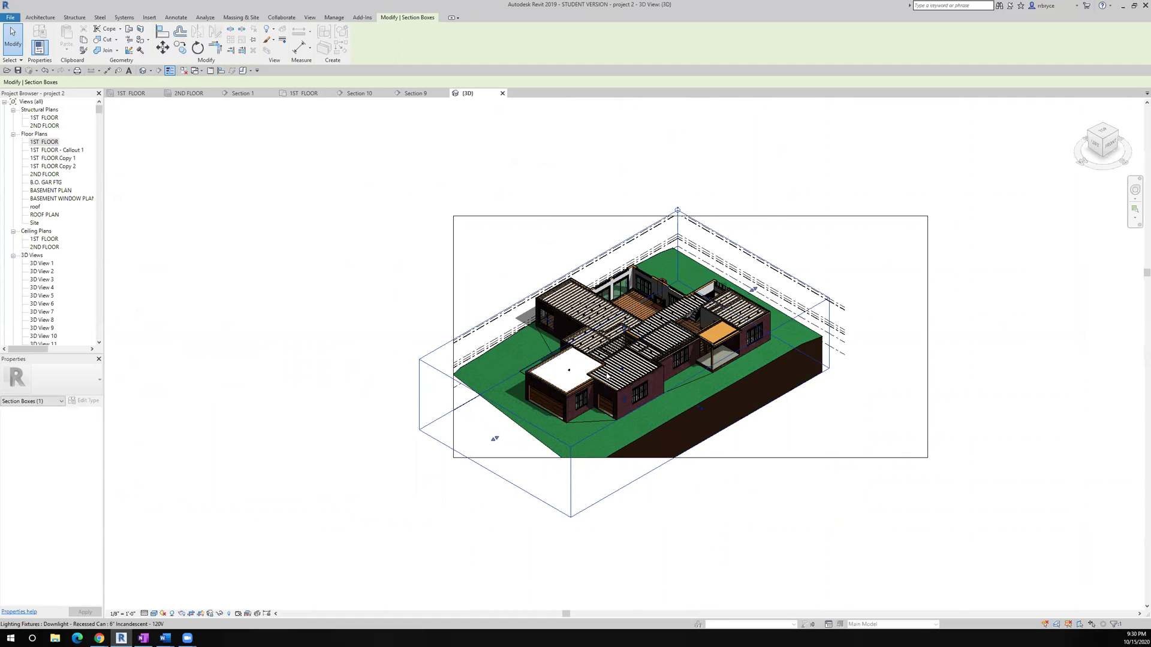
scroll(608, 377, "up", 6)
scroll(591, 376, "up", 2)
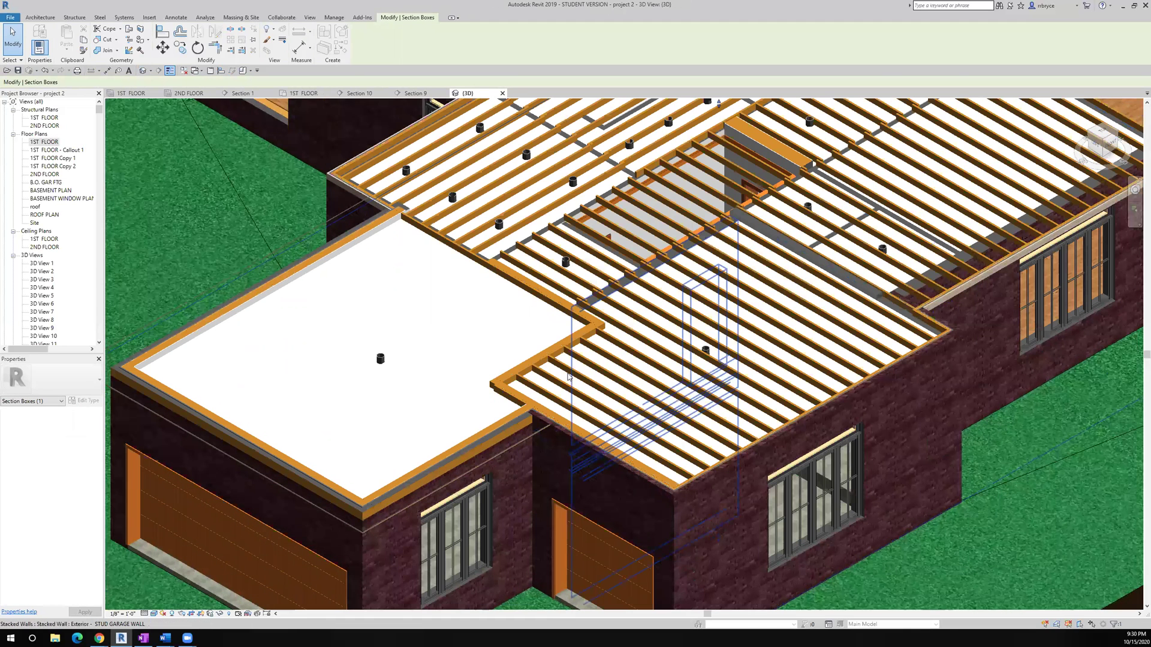
middle_click_drag(569, 378, 561, 322)
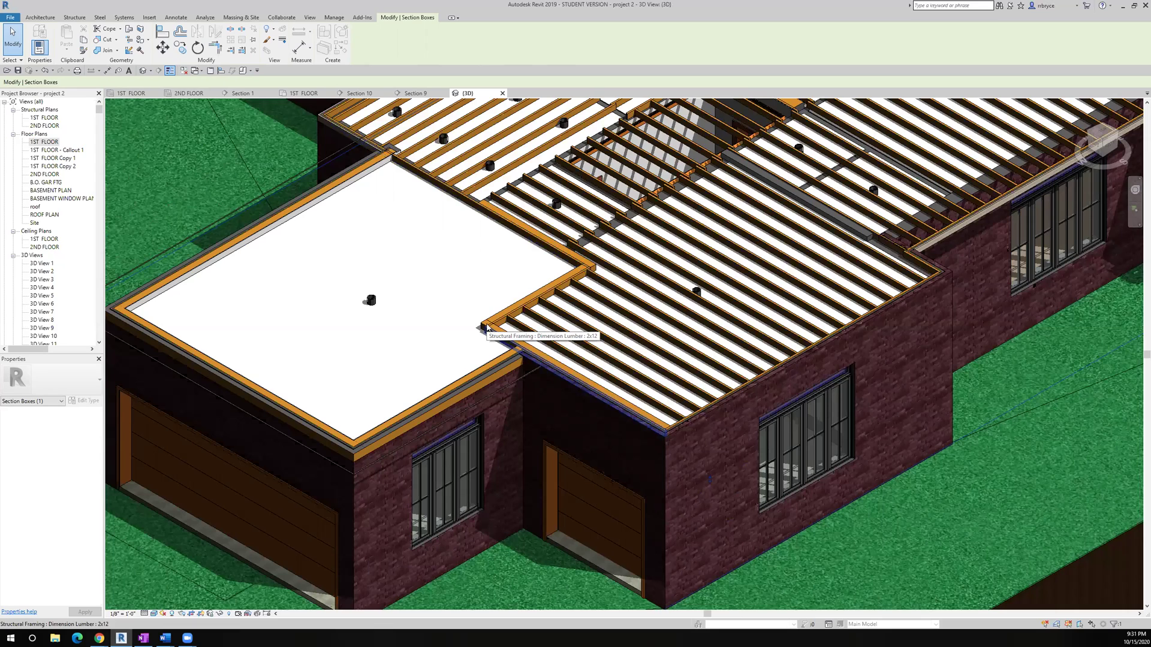
scroll(557, 345, "down", 8)
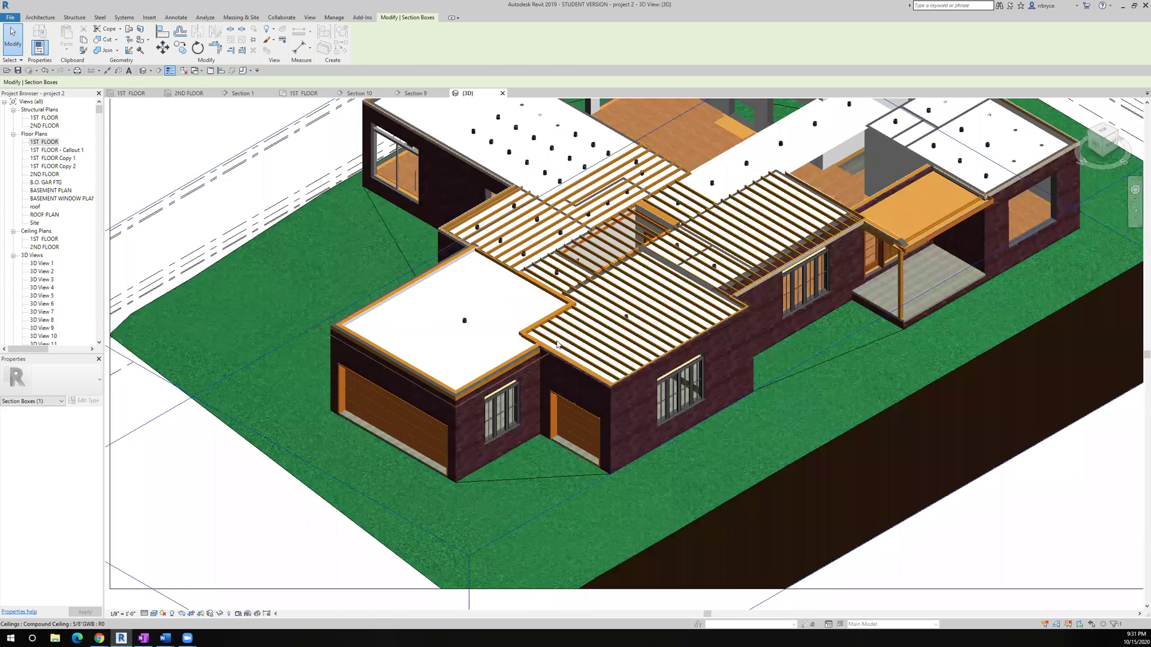
- Save the project and deselect the section box
left_click(18, 71)
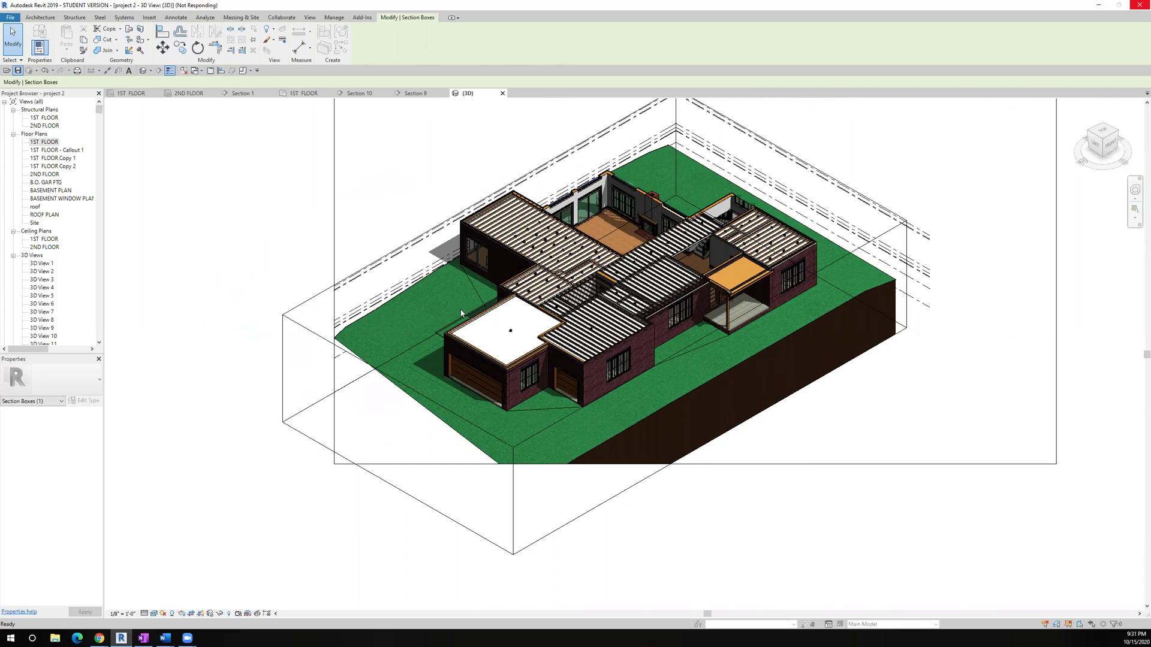
key("Escape")
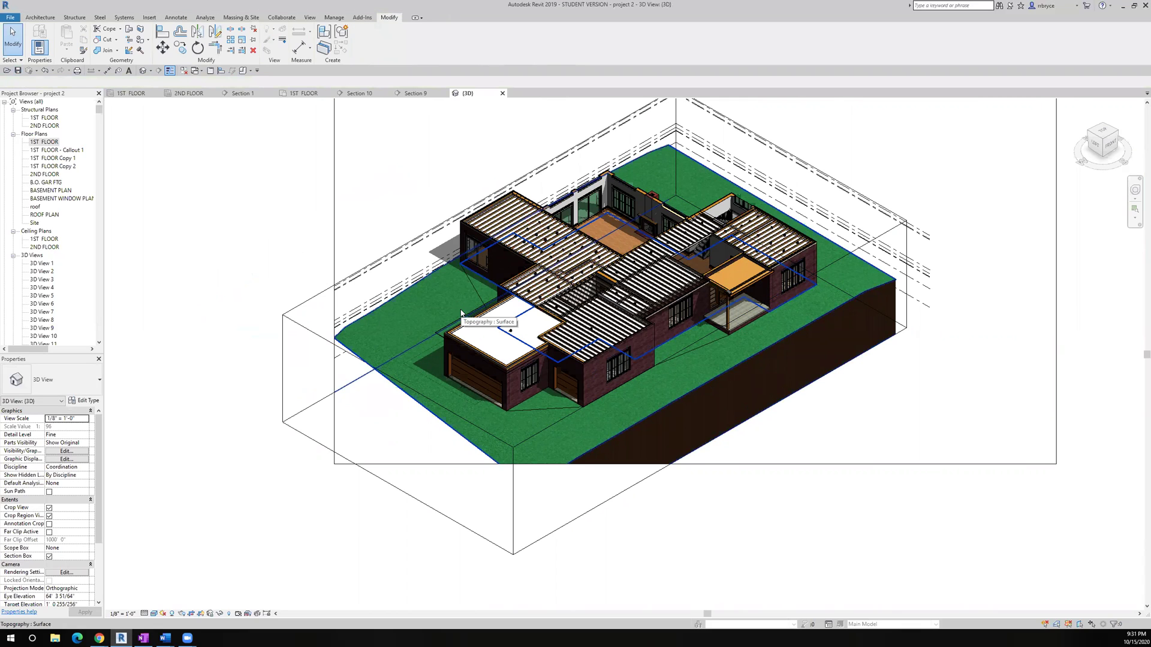